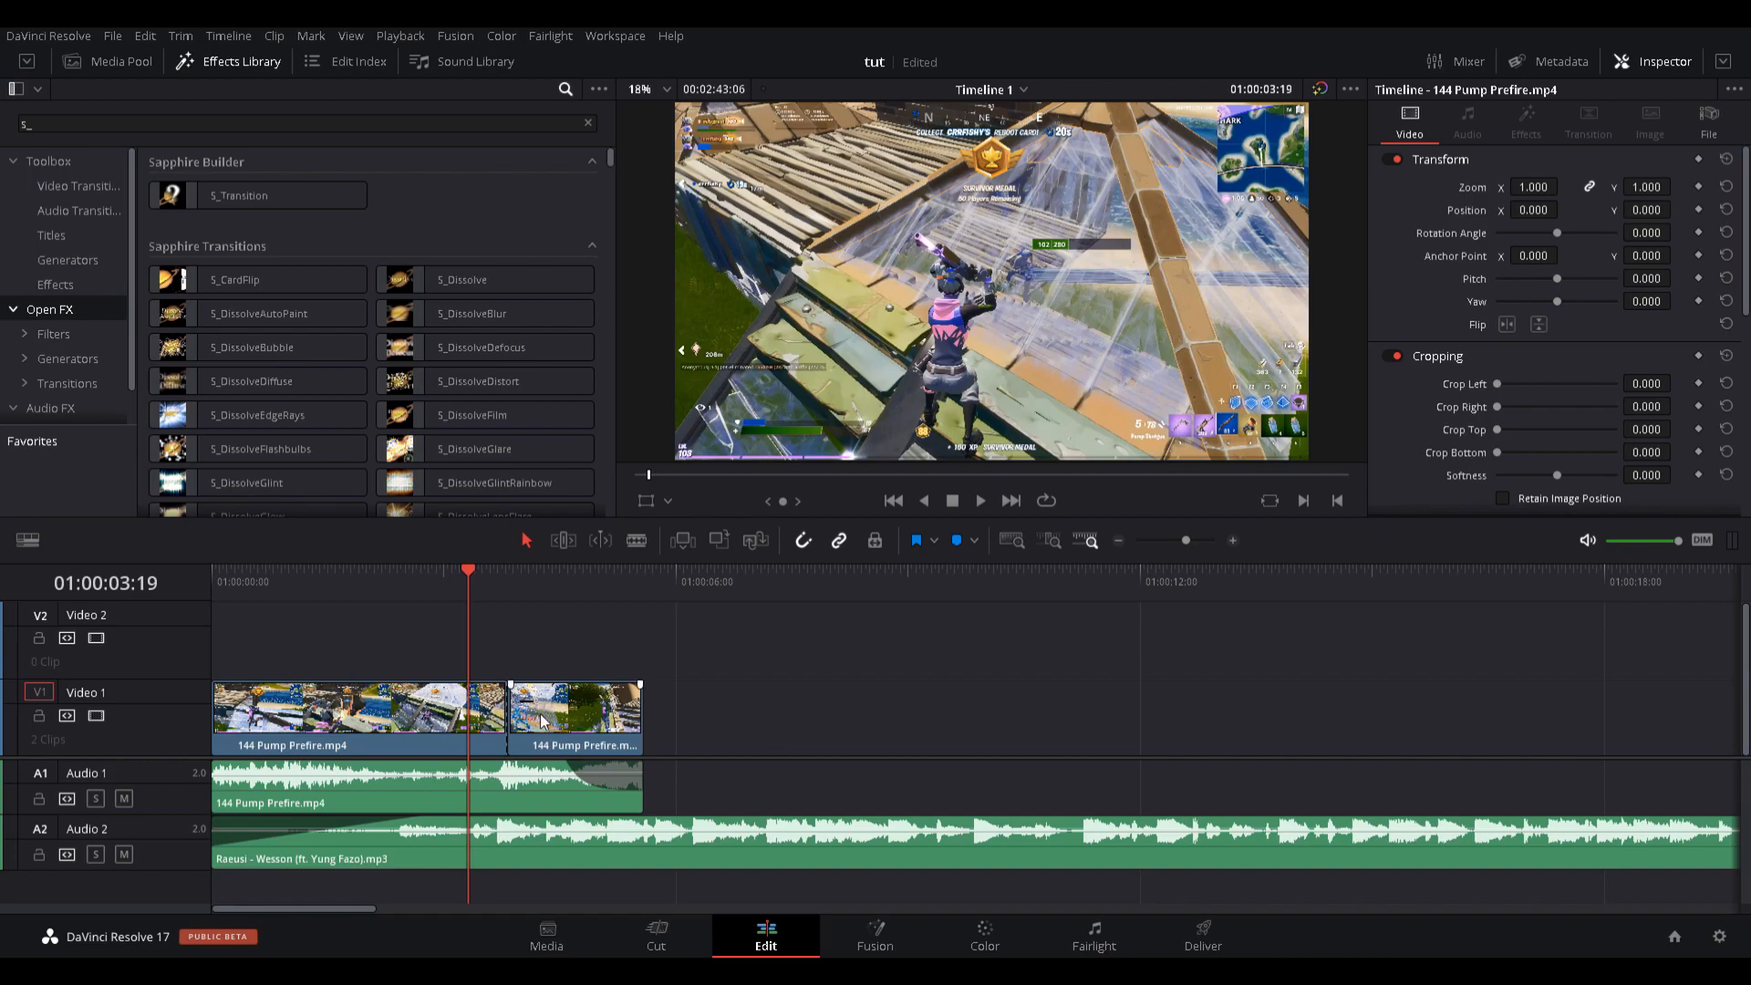
# Show the retime controls on both 144 Pump Prefire video clips to examine their speeds and speed points.
pyautogui.click(456, 748)
pyautogui.hotkey('ctrl', 'r')
pyautogui.click(594, 732)
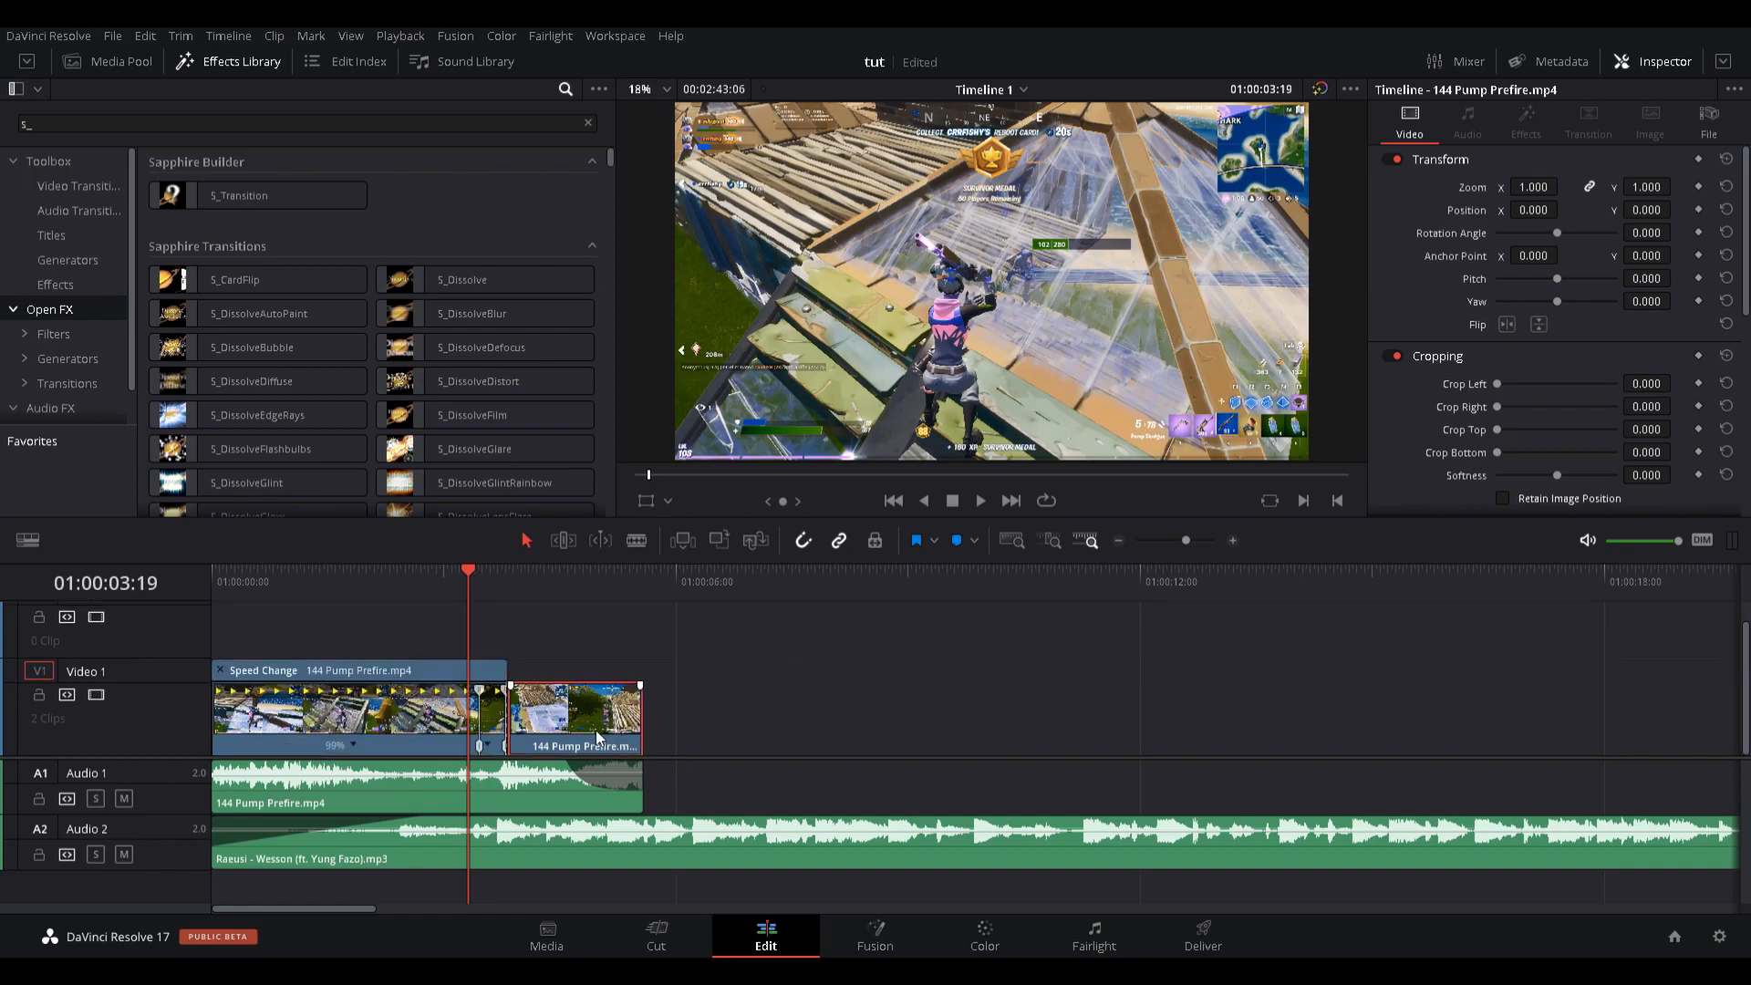
pyautogui.hotkey('ctrl', 'r')
pyautogui.click(959, 717)
pyautogui.moveTo(812, 786); pyautogui.dragTo(741, 704)
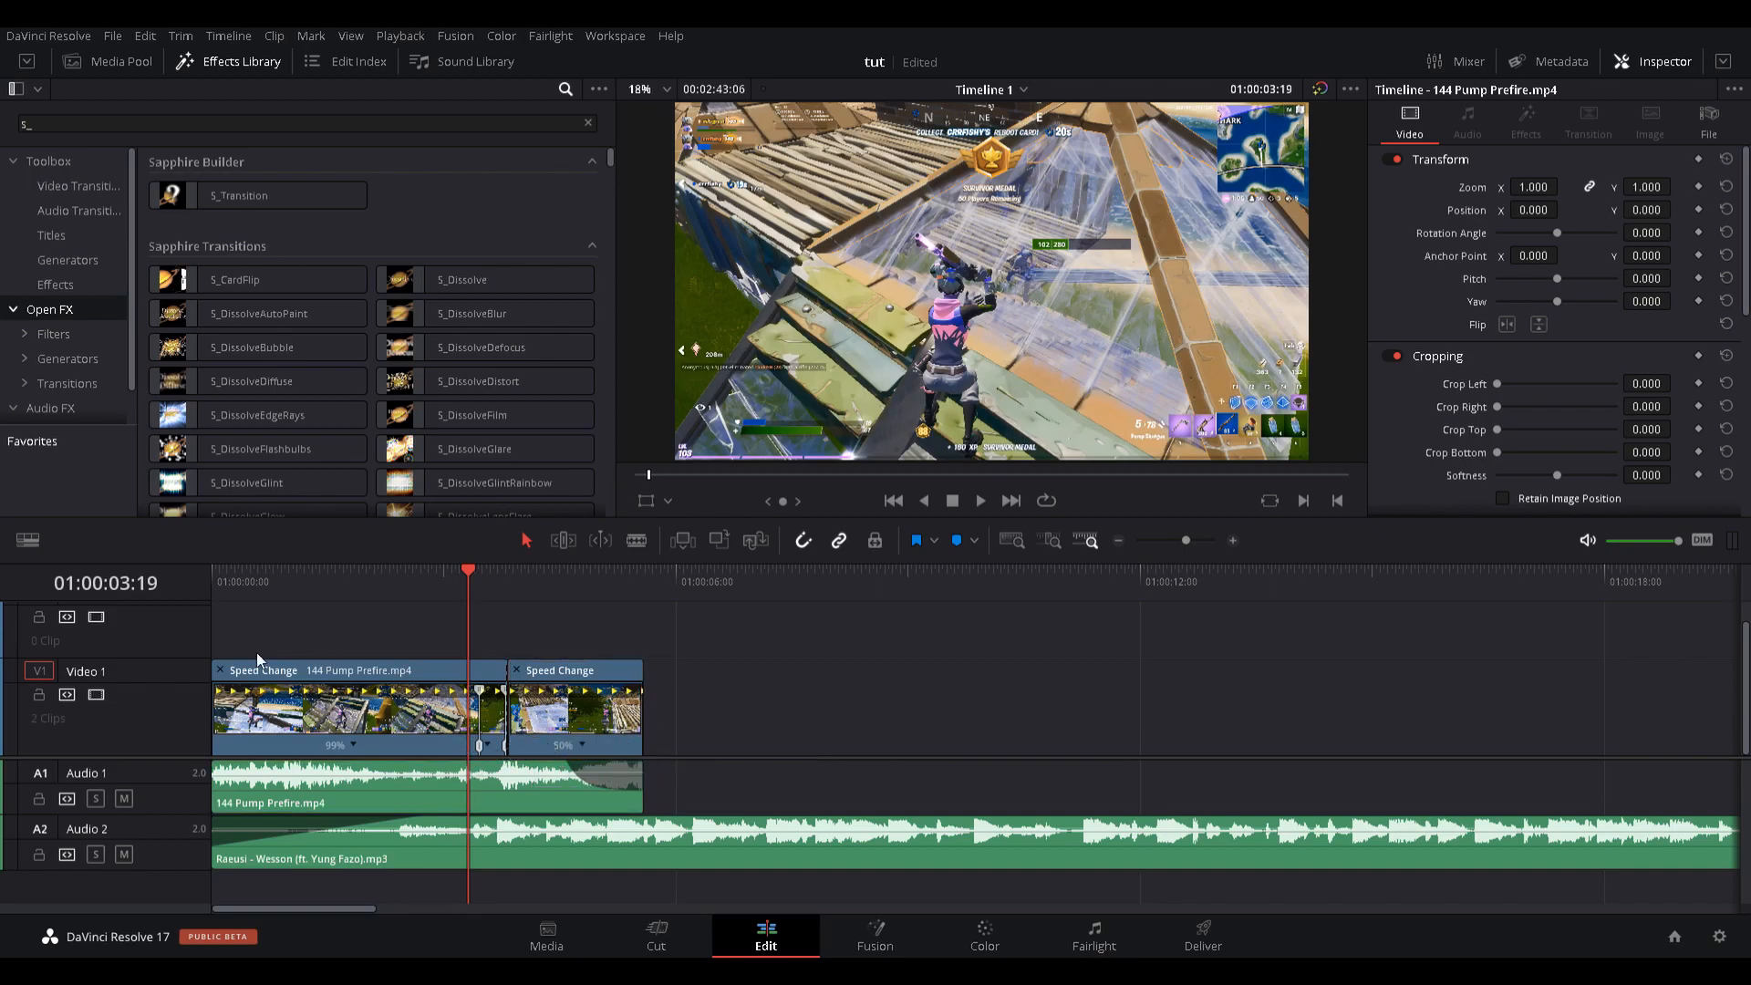
# Hide the retime controls on both video clips and bring the playhead to the cut between them.
pyautogui.click(221, 670)
pyautogui.press('space')
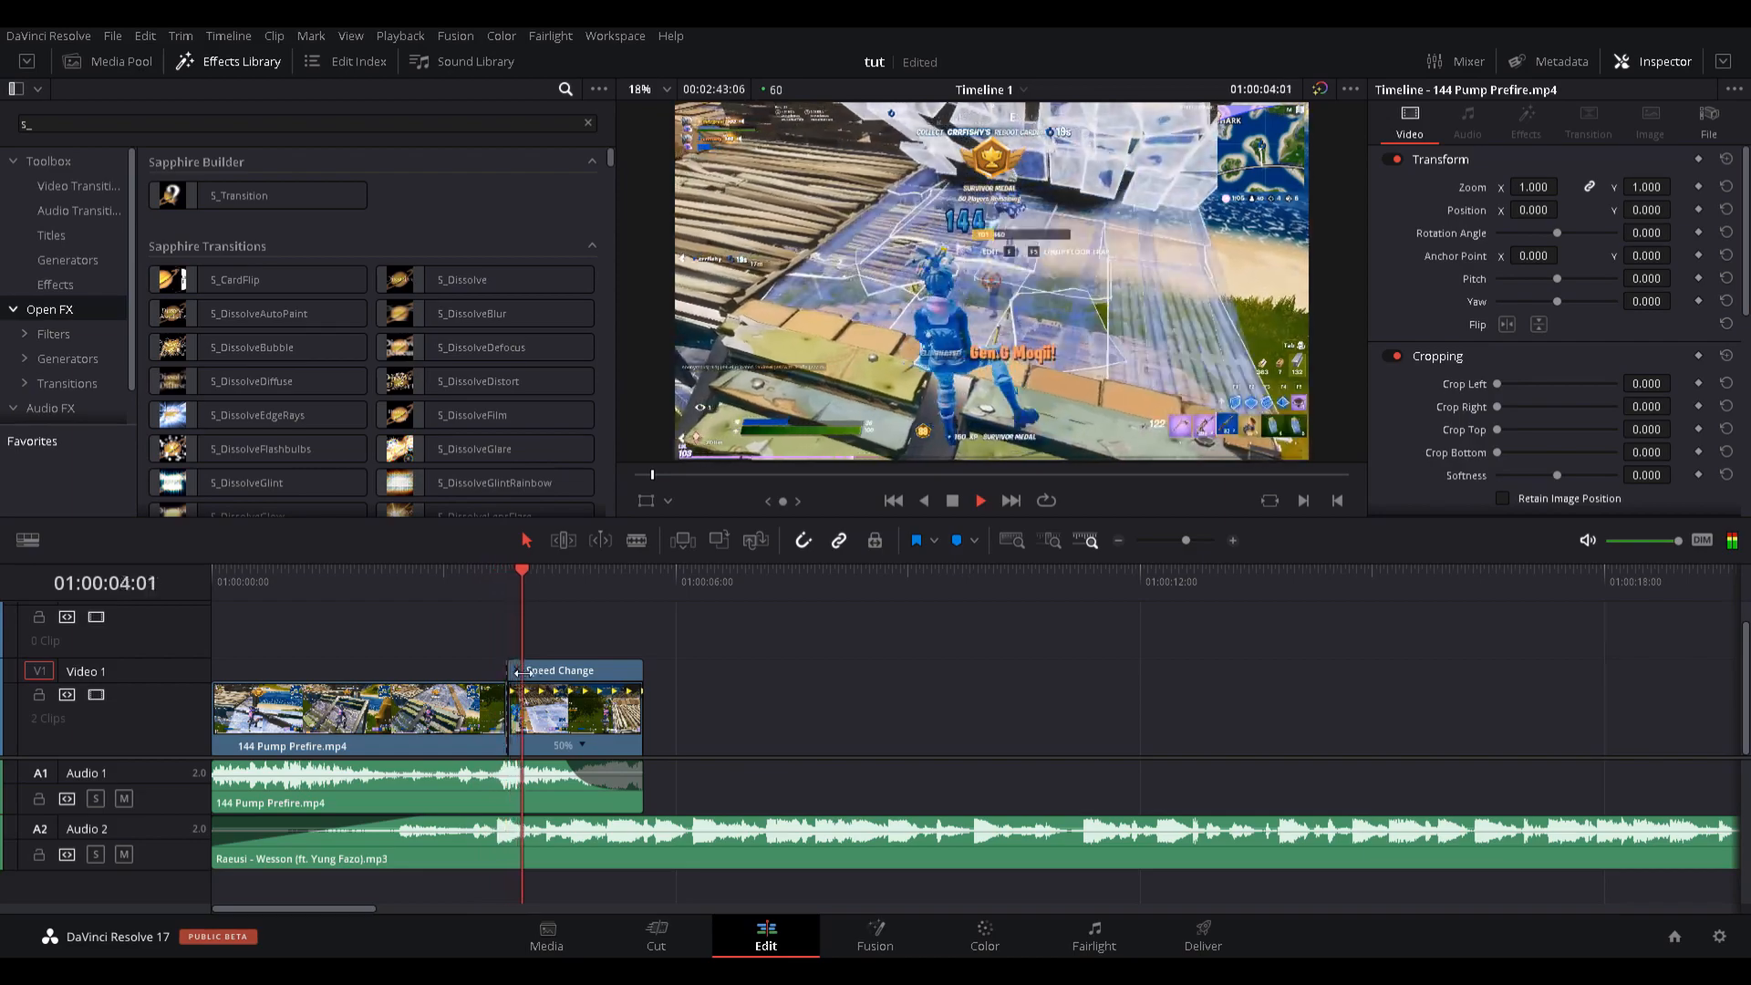
pyautogui.click(522, 672)
pyautogui.moveTo(415, 581); pyautogui.dragTo(347, 583)
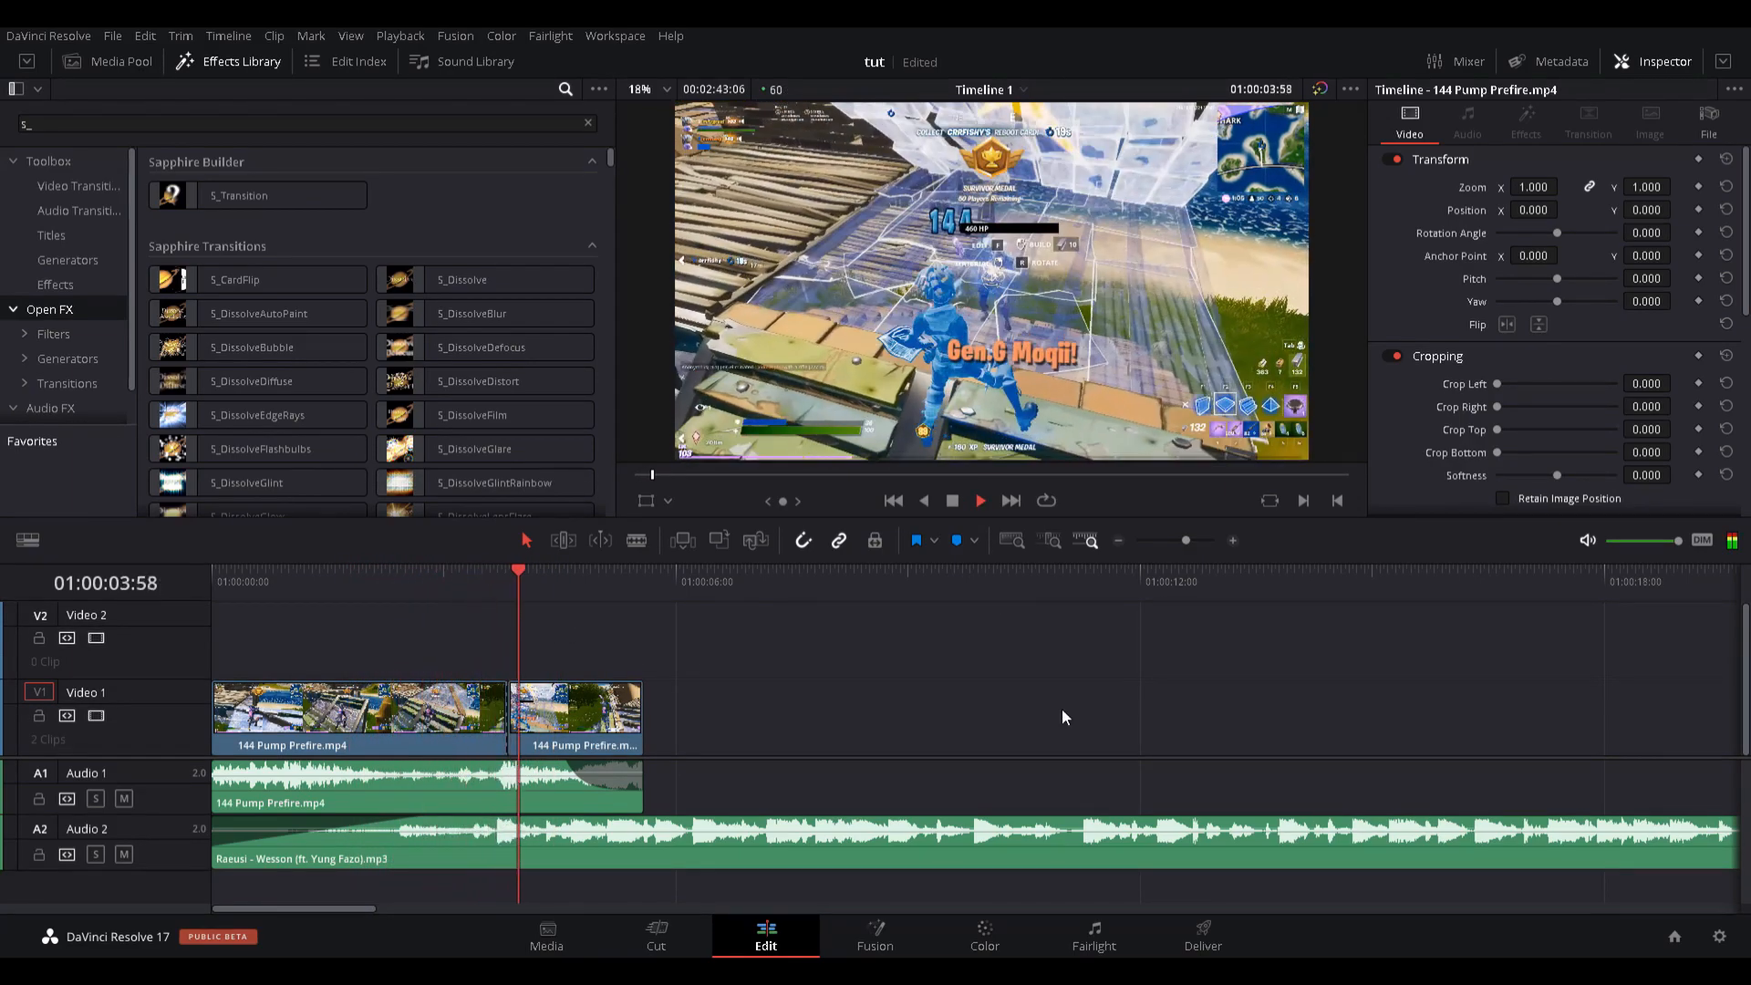
pyautogui.moveTo(569, 580); pyautogui.dragTo(507, 587)
# Show the first video clip's retime controls and park the playhead on its speed point at 01:00:03:27.
pyautogui.click(450, 741)
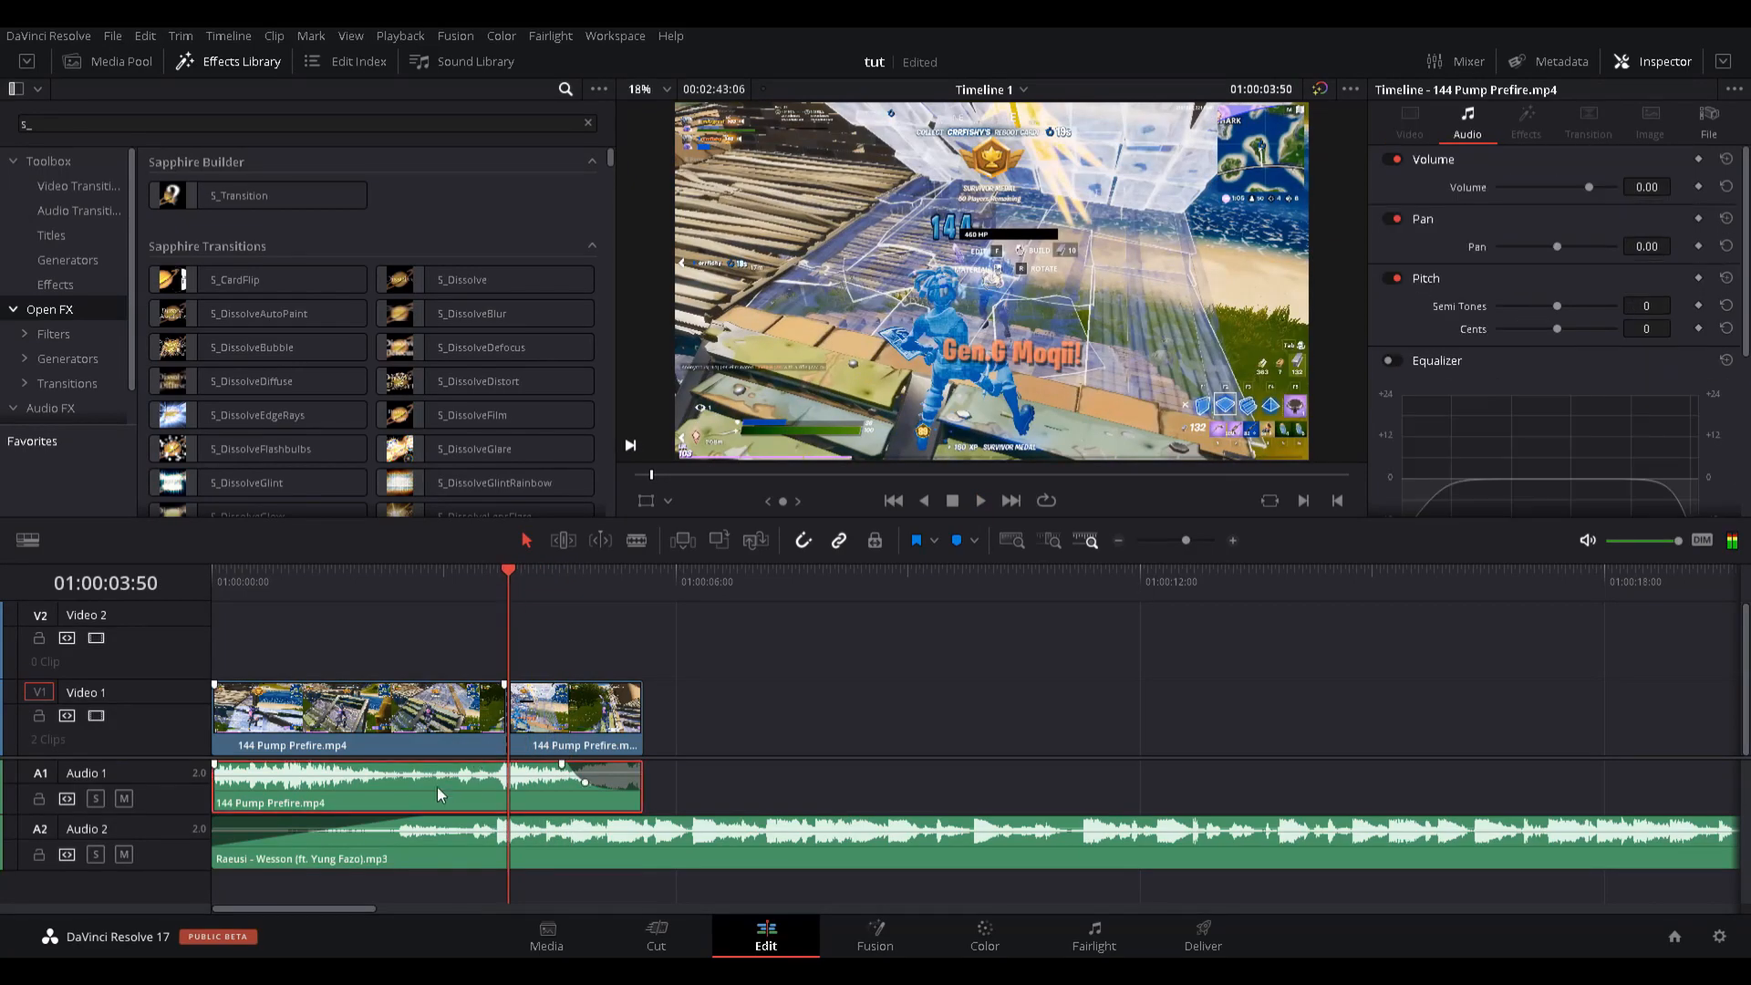
pyautogui.hotkey('ctrl', 'r')
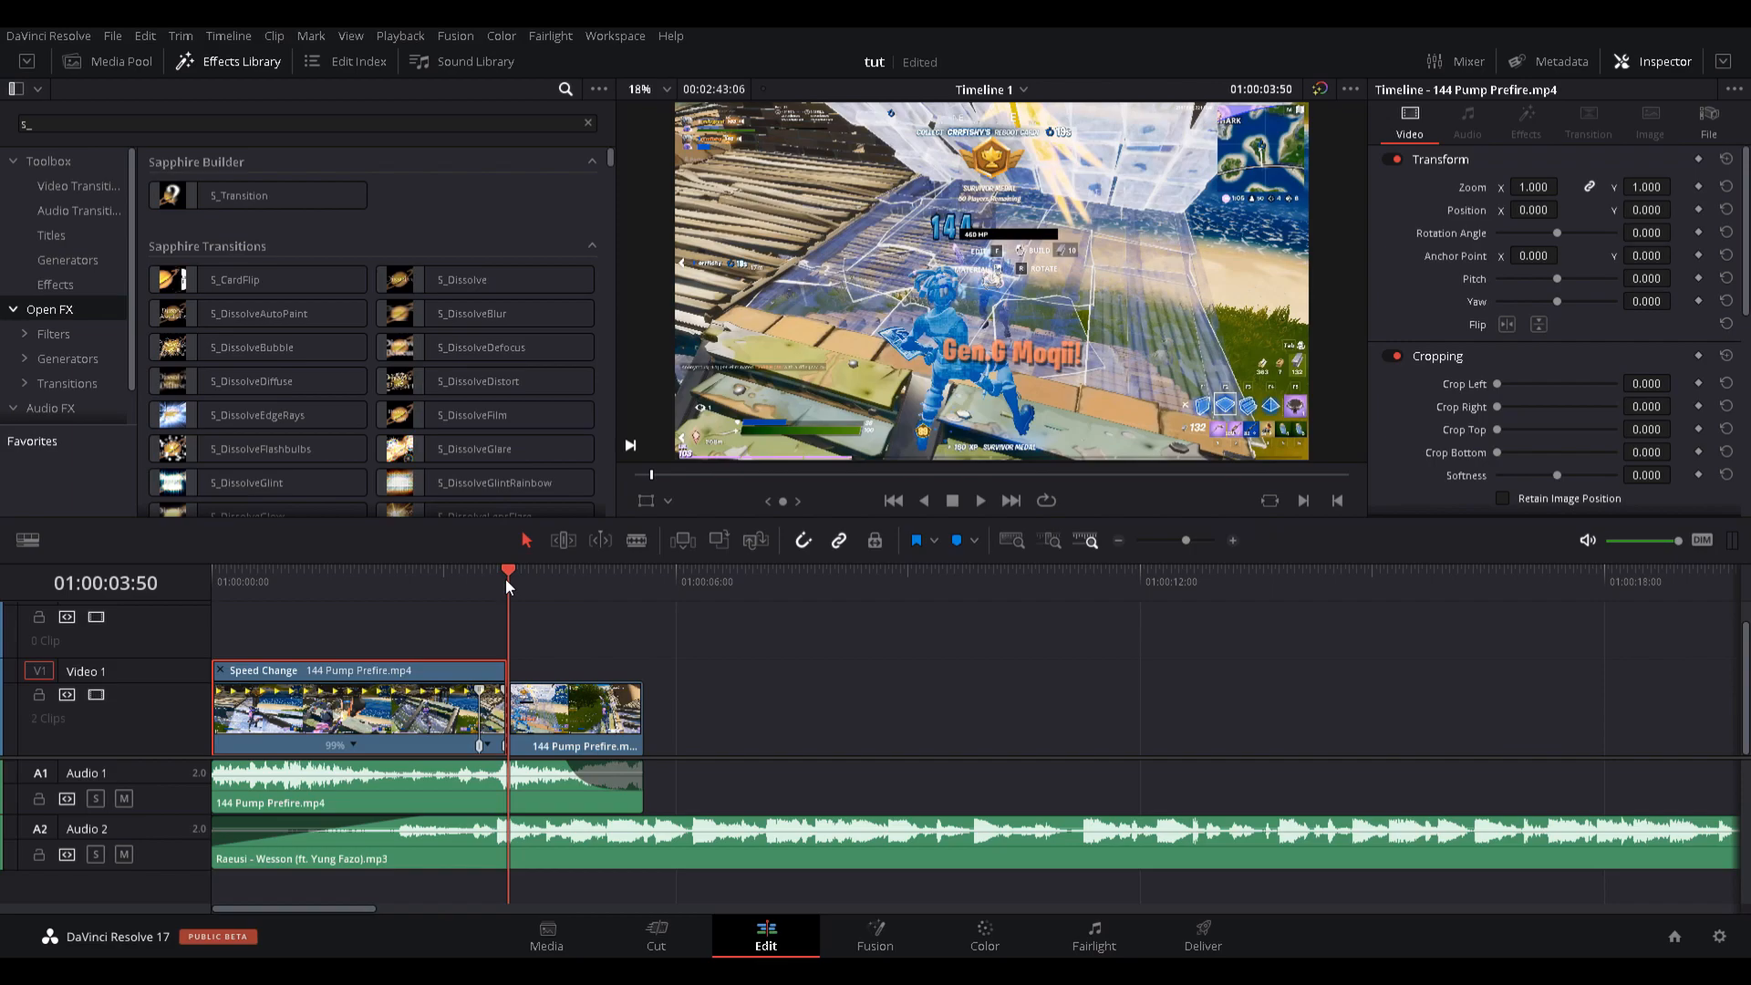
pyautogui.moveTo(505, 578); pyautogui.dragTo(479, 586)
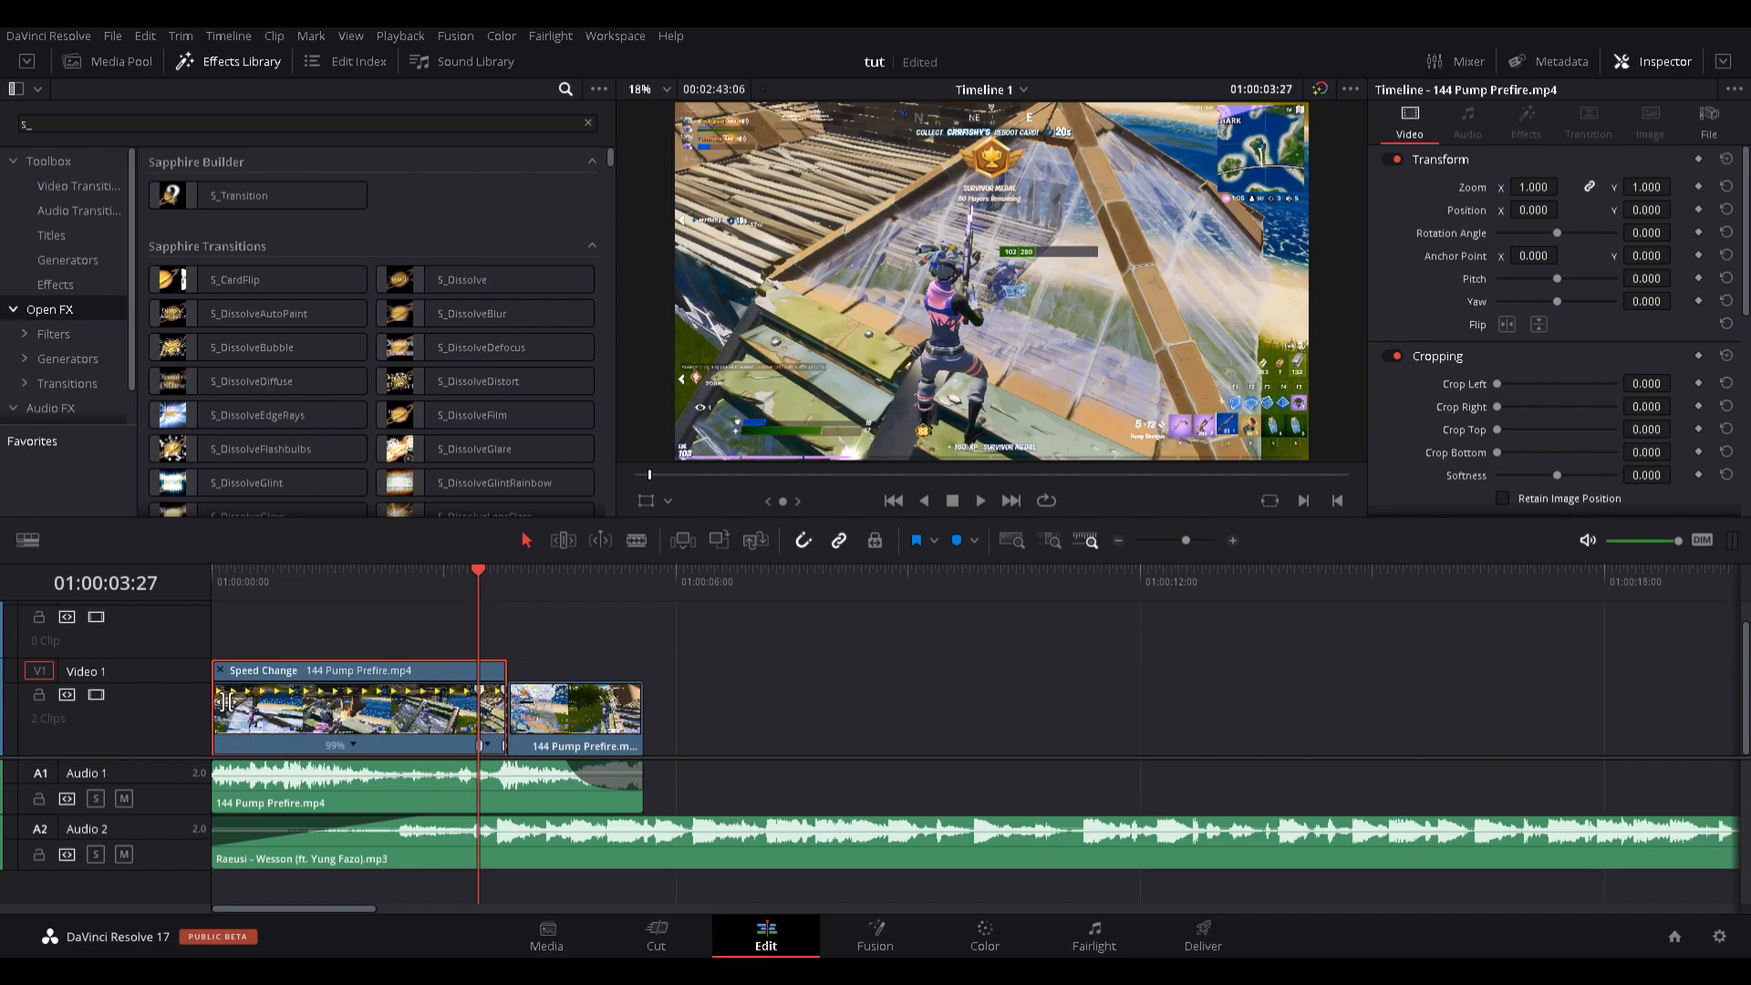
# Try to retime the first video clip from its start edge and undo the speed change.
pyautogui.moveTo(227, 688); pyautogui.dragTo(193, 694)
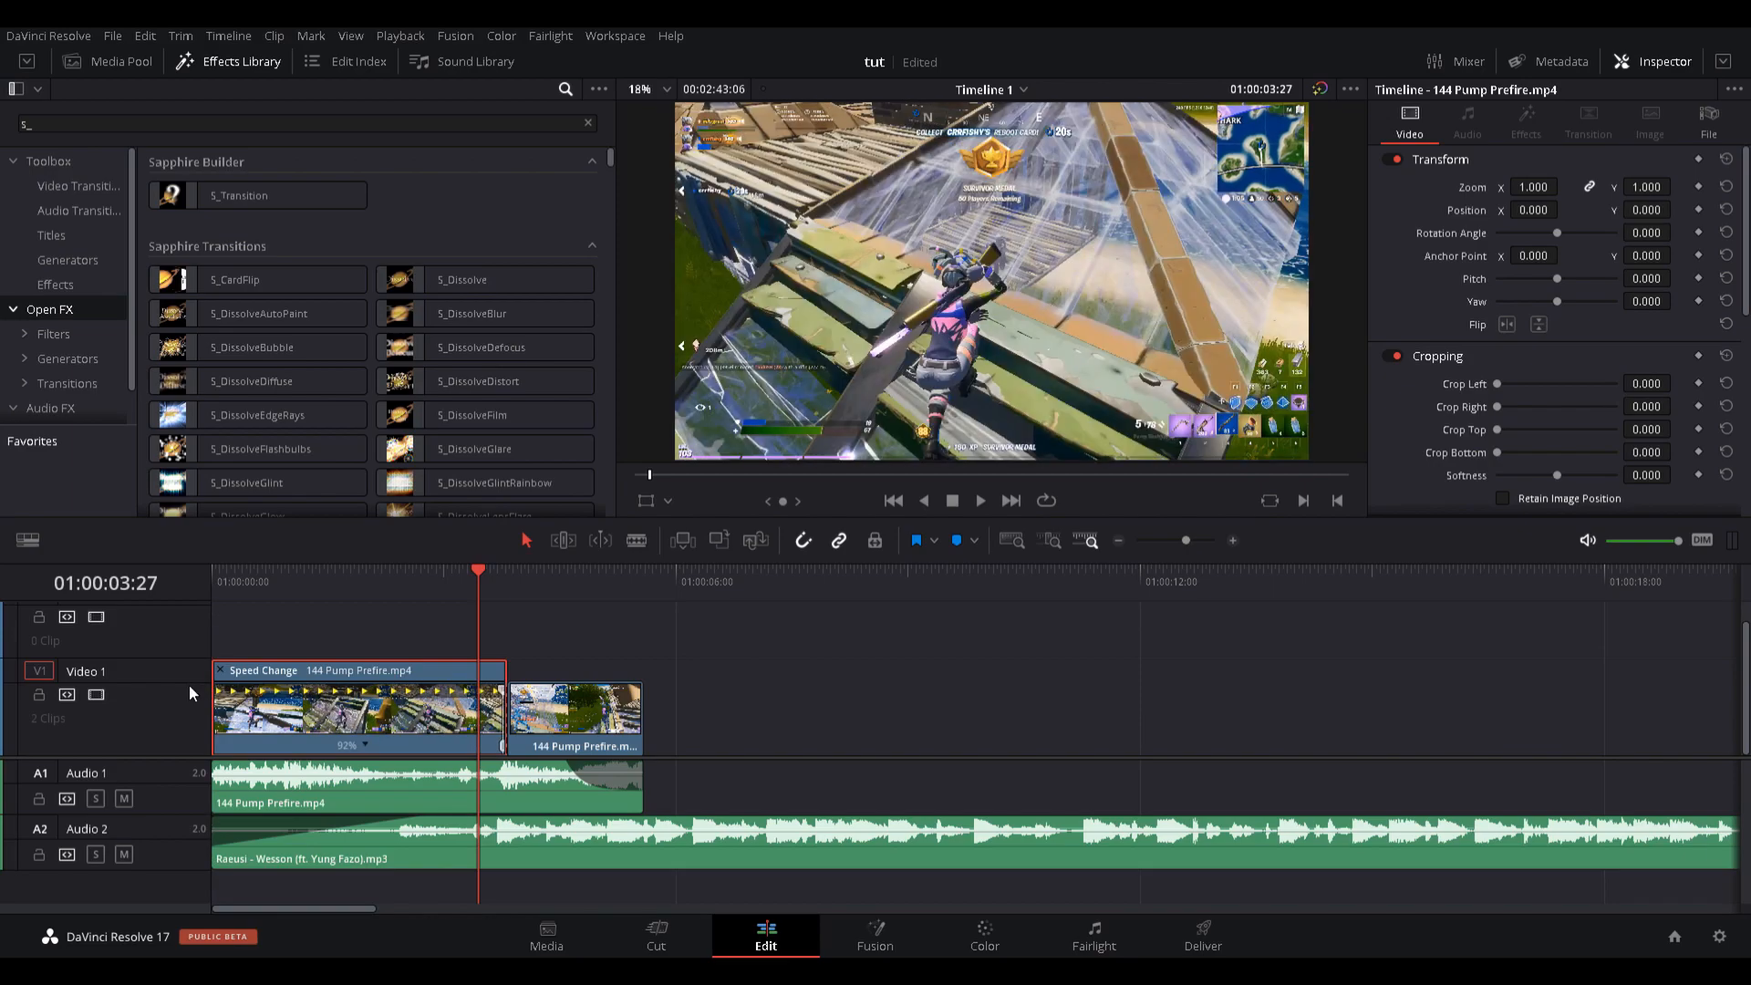
pyautogui.hotkey('ctrl', 'z')
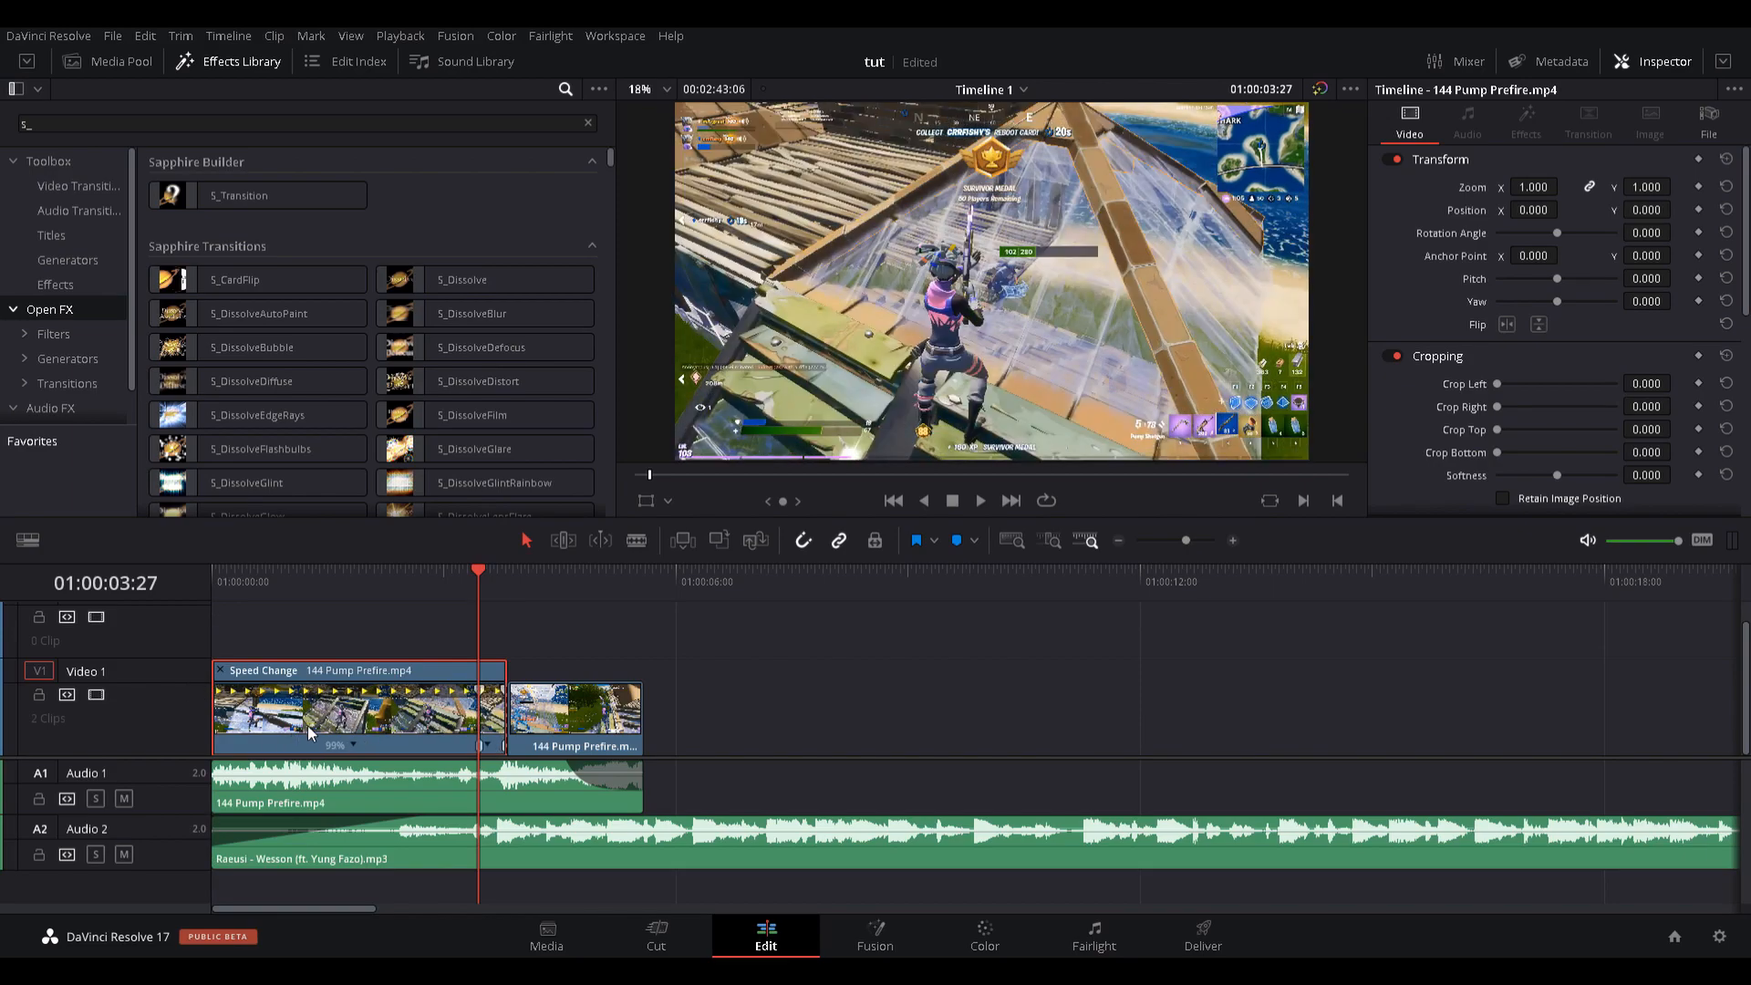
pyautogui.click(518, 674)
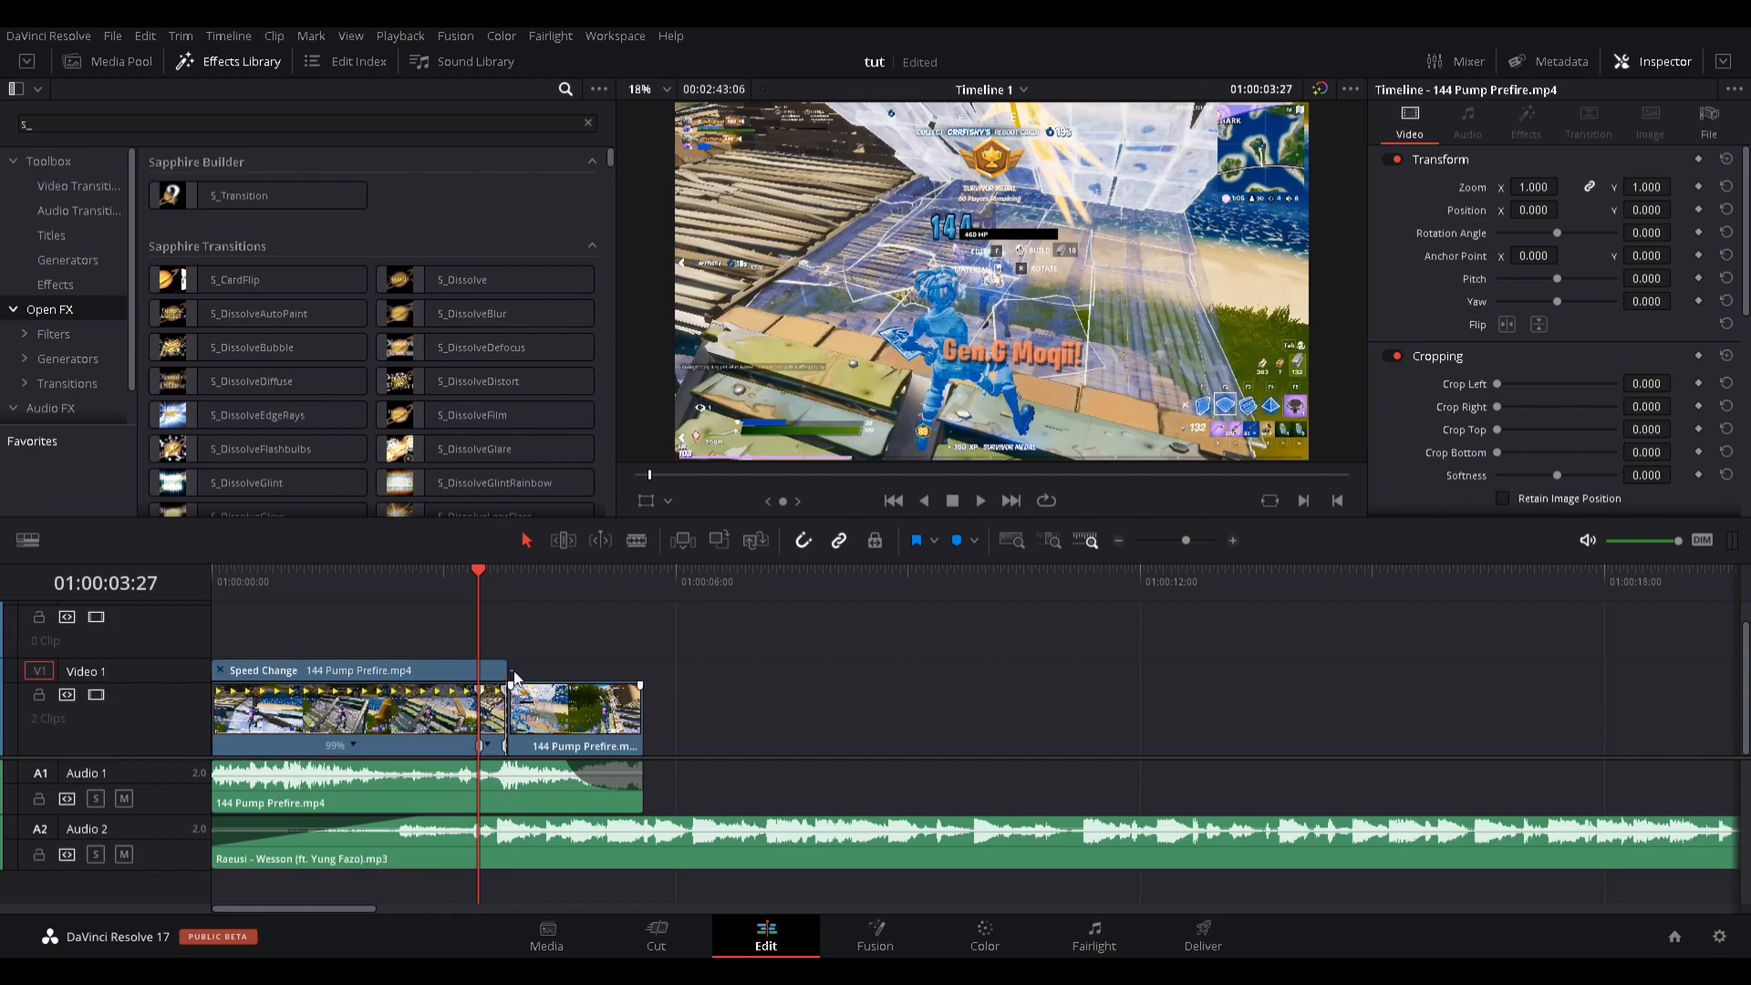
pyautogui.moveTo(515, 674); pyautogui.dragTo(522, 675)
# Play back the first video clip through the cut and return the playhead to 01:00:03:27.
pyautogui.moveTo(474, 583); pyautogui.dragTo(263, 577)
pyautogui.press('space')
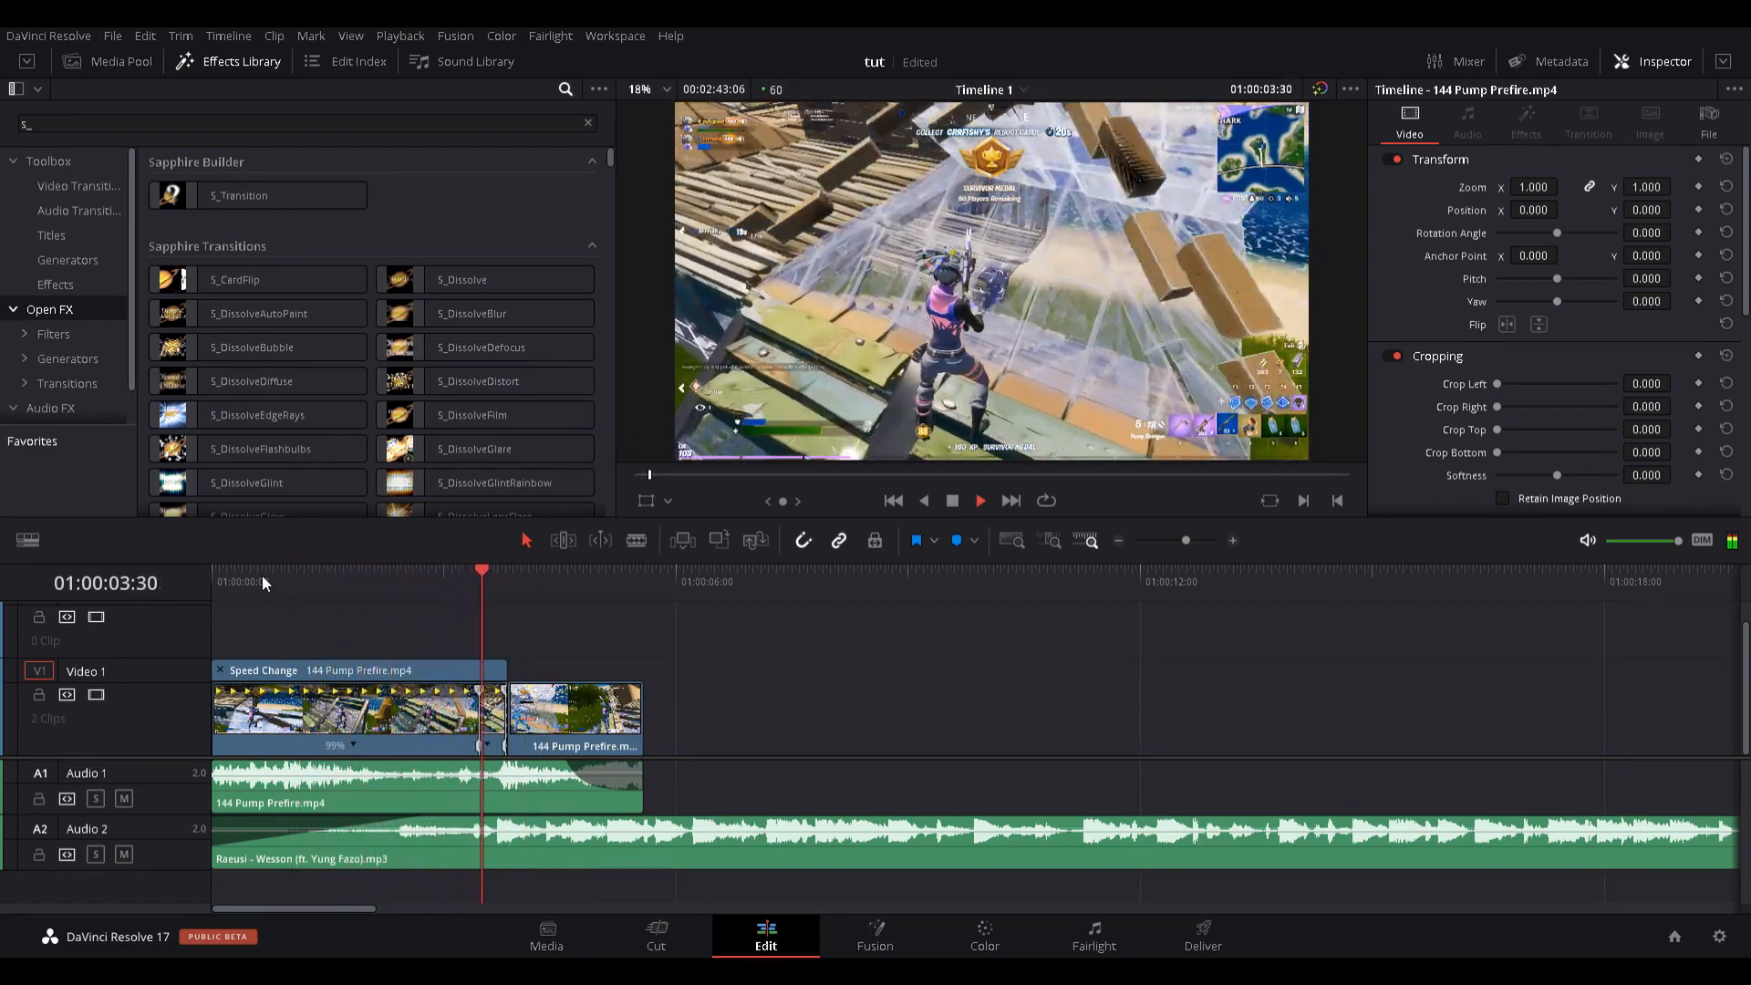
pyautogui.press('space')
pyautogui.moveTo(538, 597); pyautogui.dragTo(481, 600)
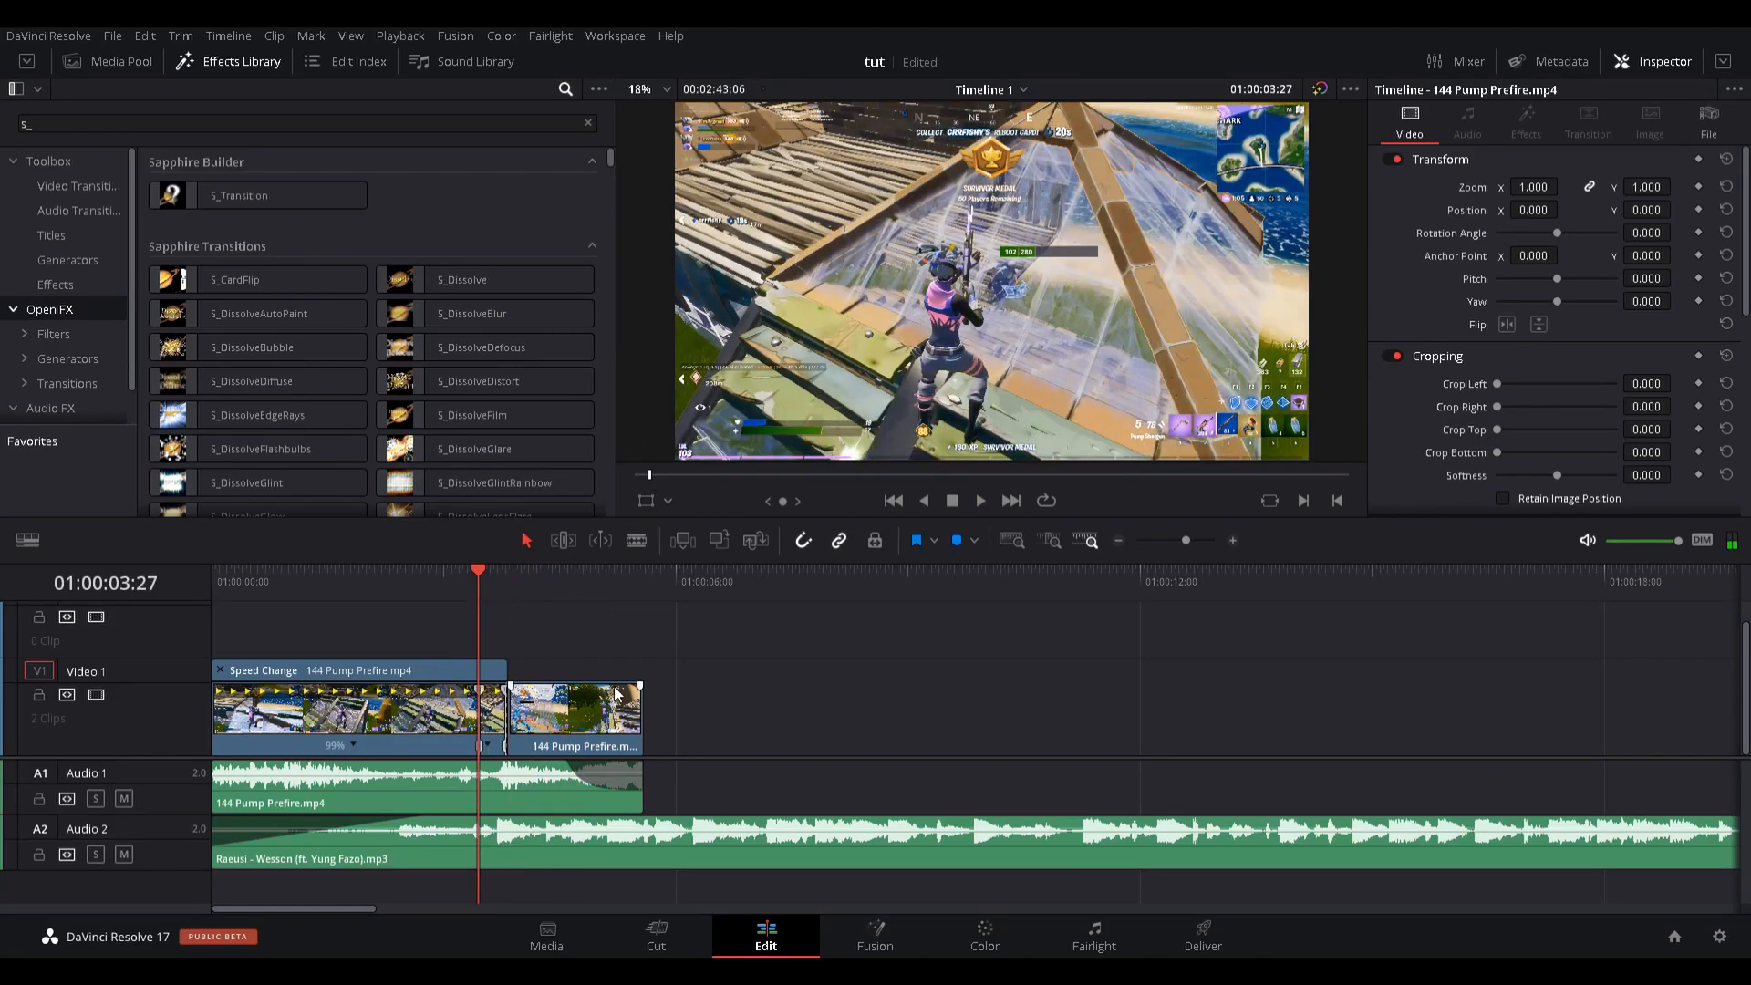
# Add an Adjustment Clip on Video 2 from 01:00:03:27 to the first video clip's end, and hide that clip's retime controls.
pyautogui.click(446, 725)
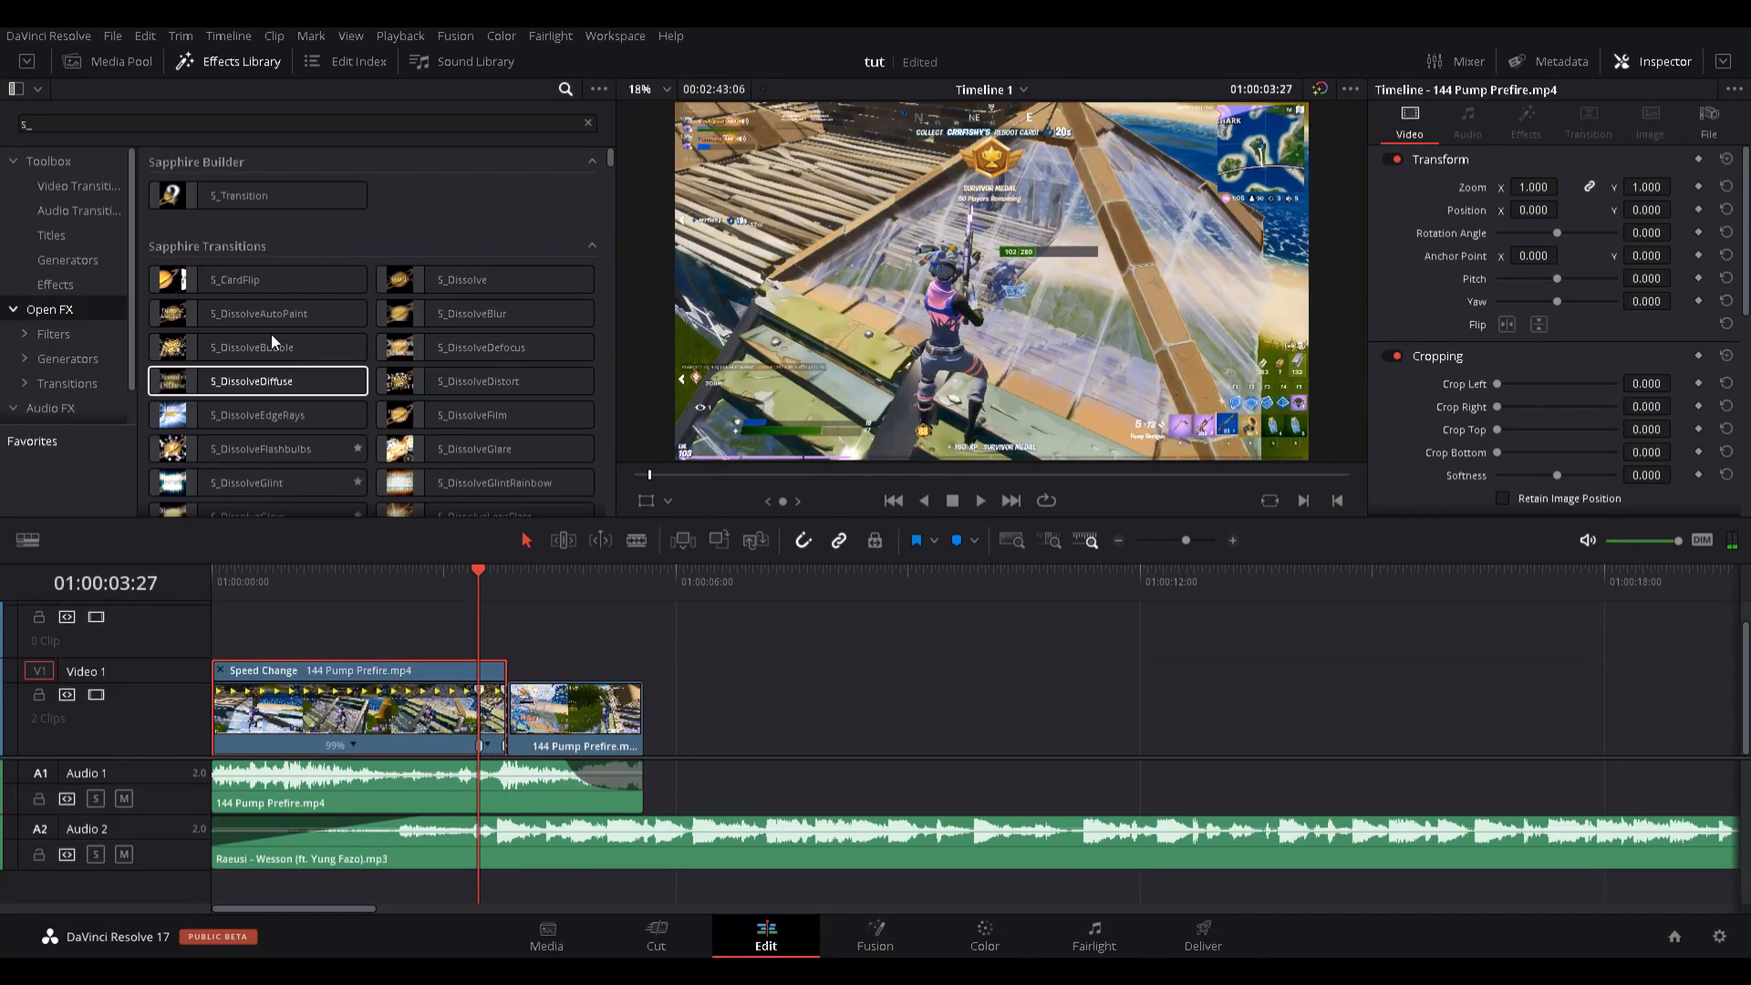
pyautogui.click(83, 328)
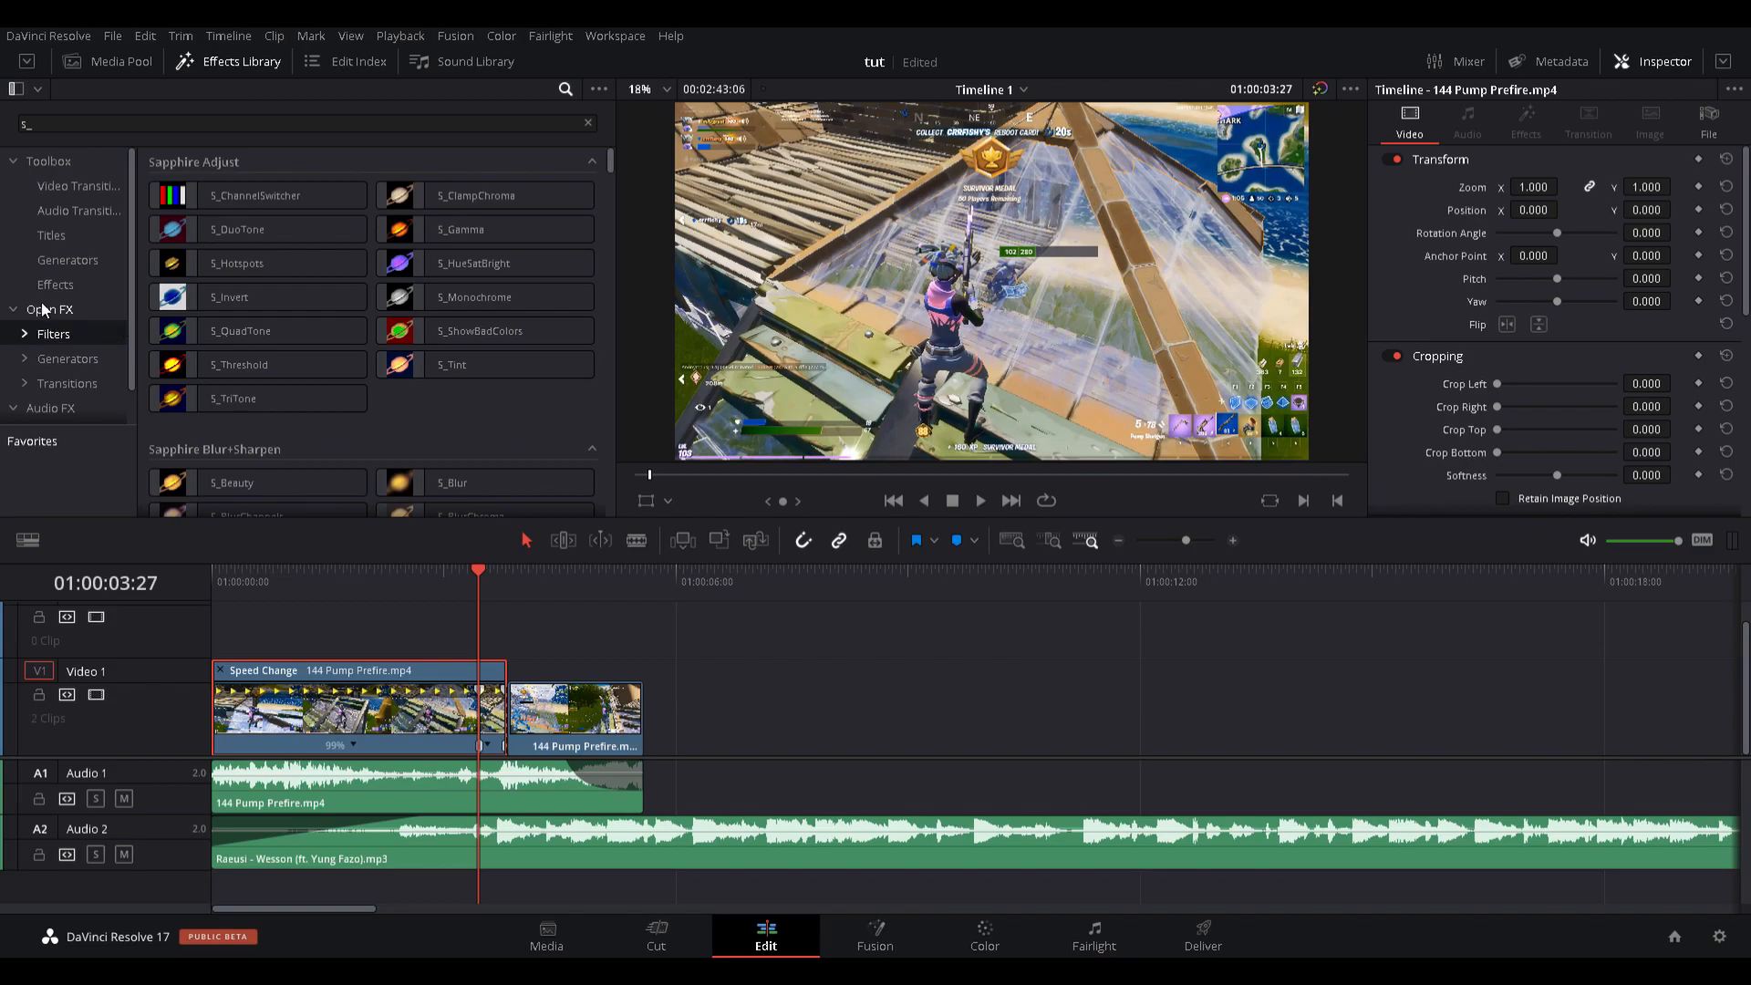
pyautogui.click(55, 311)
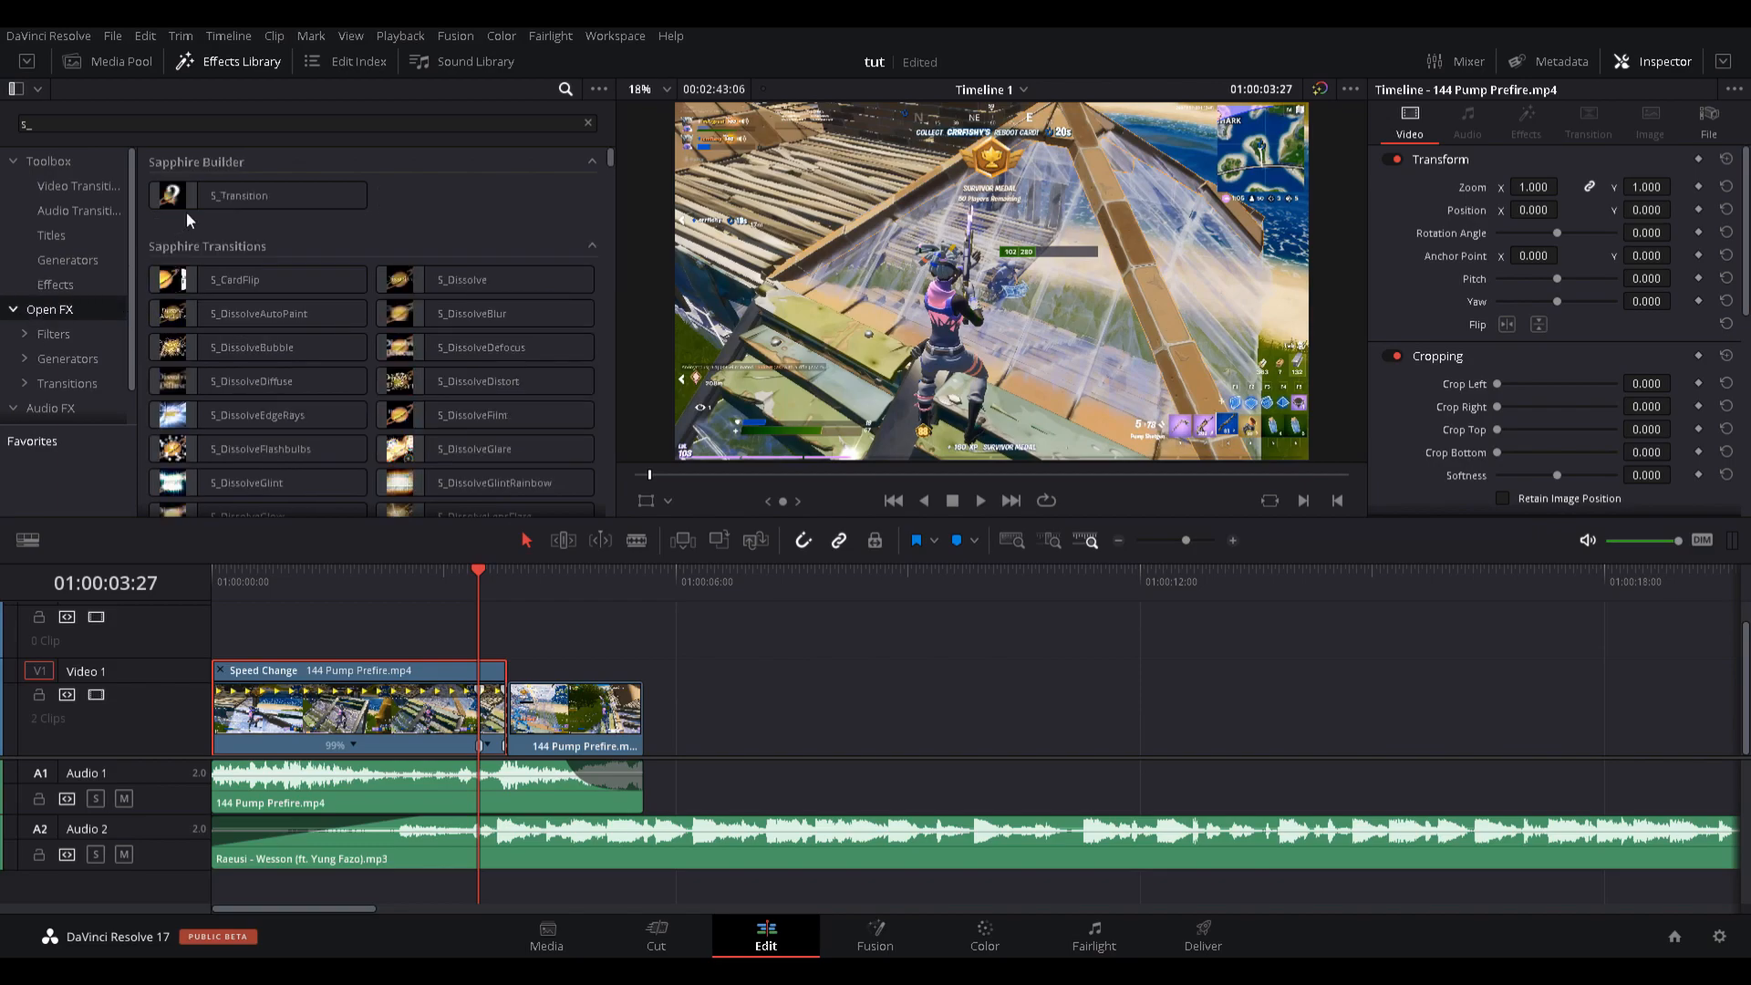
pyautogui.click(72, 123)
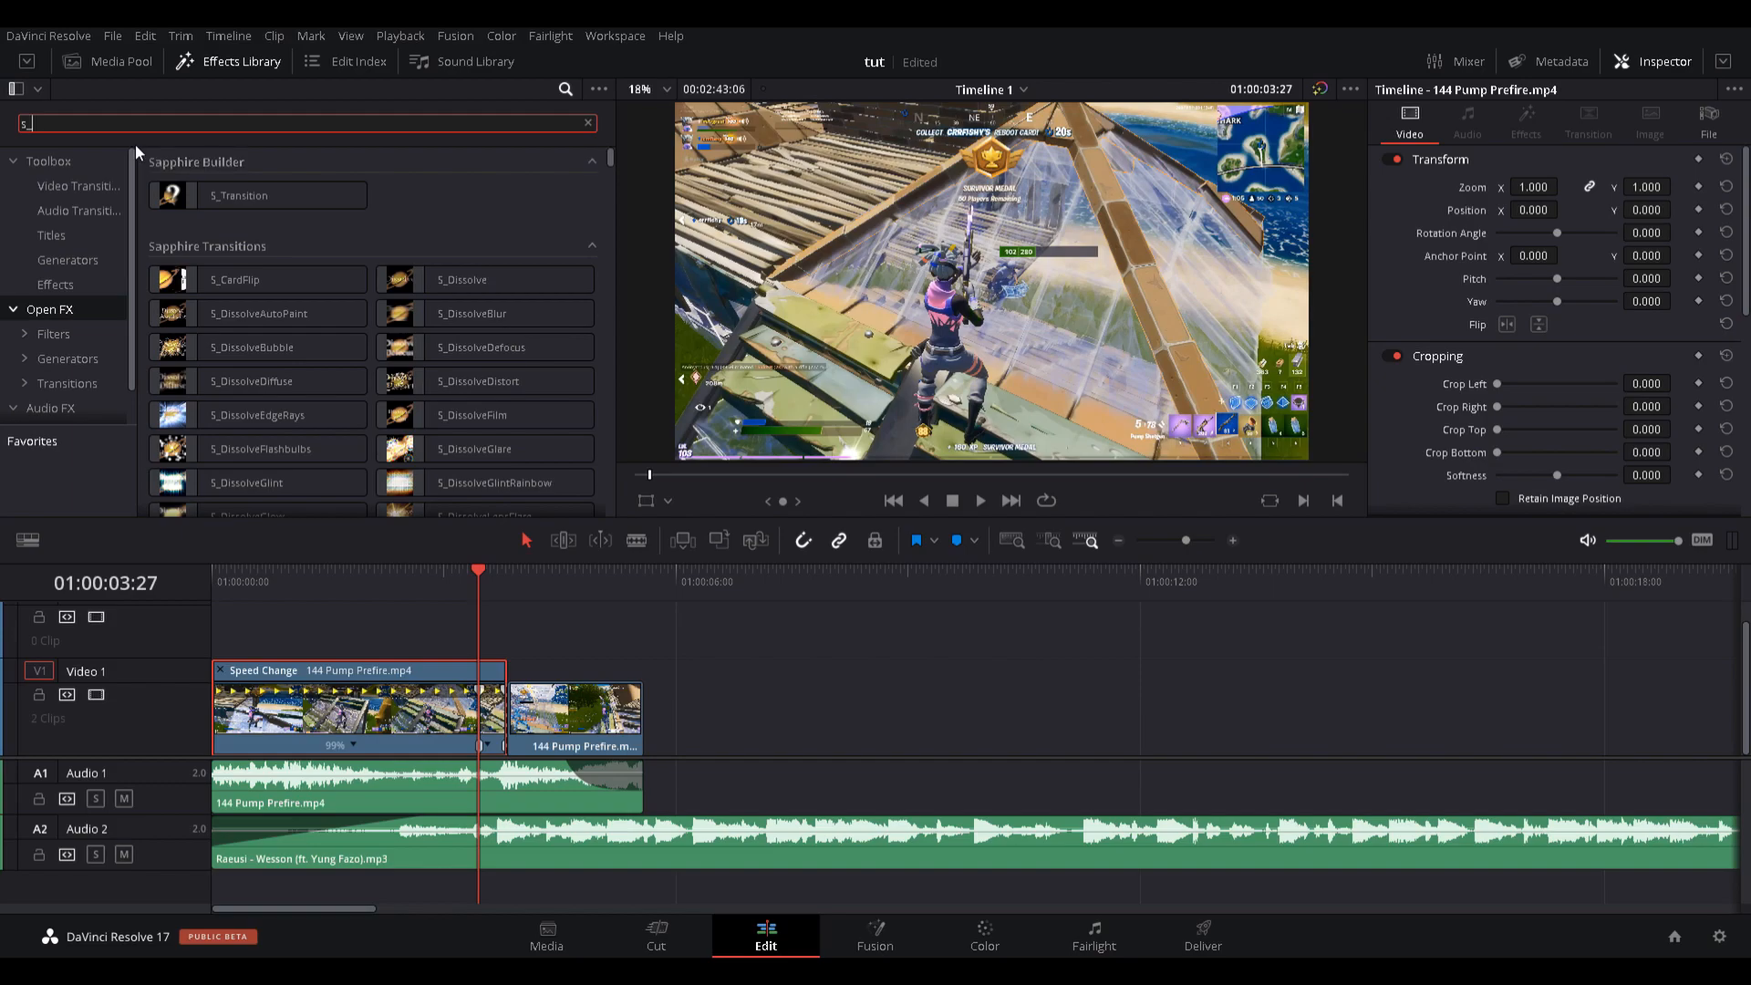
pyautogui.press('BackSpace')
pyautogui.press('BackSpace')
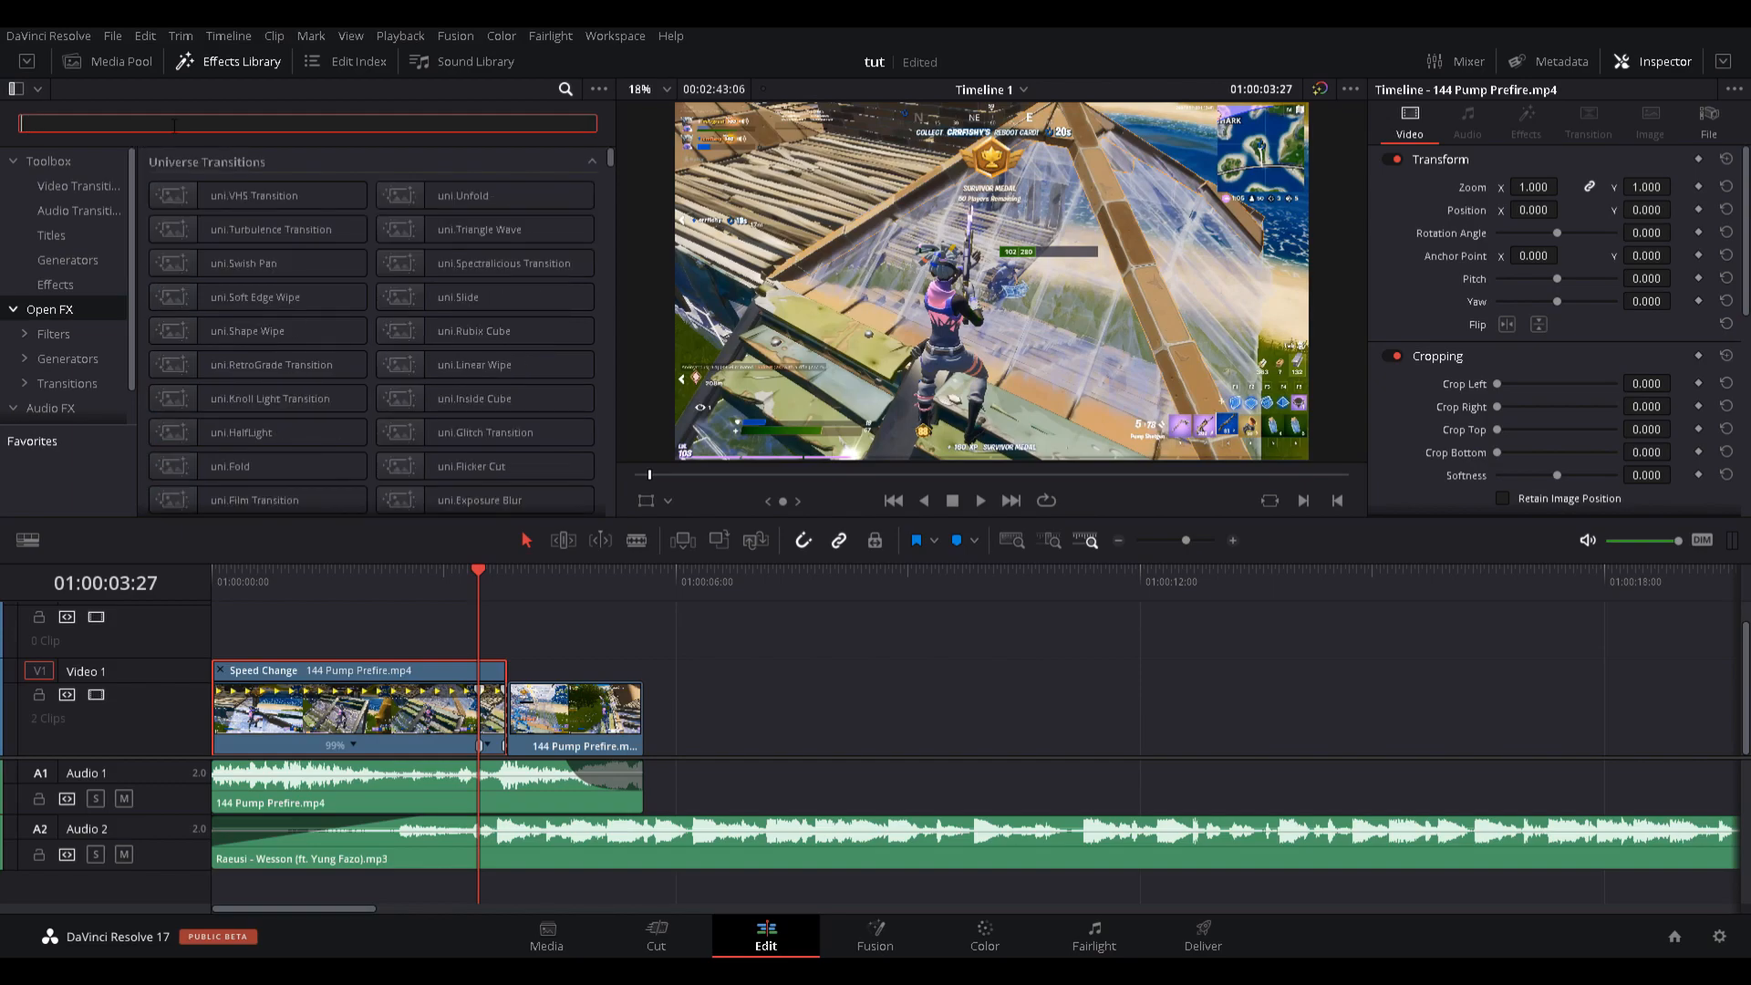
pyautogui.click(55, 285)
pyautogui.moveTo(260, 199); pyautogui.dragTo(594, 659)
pyautogui.moveTo(863, 632); pyautogui.dragTo(510, 641)
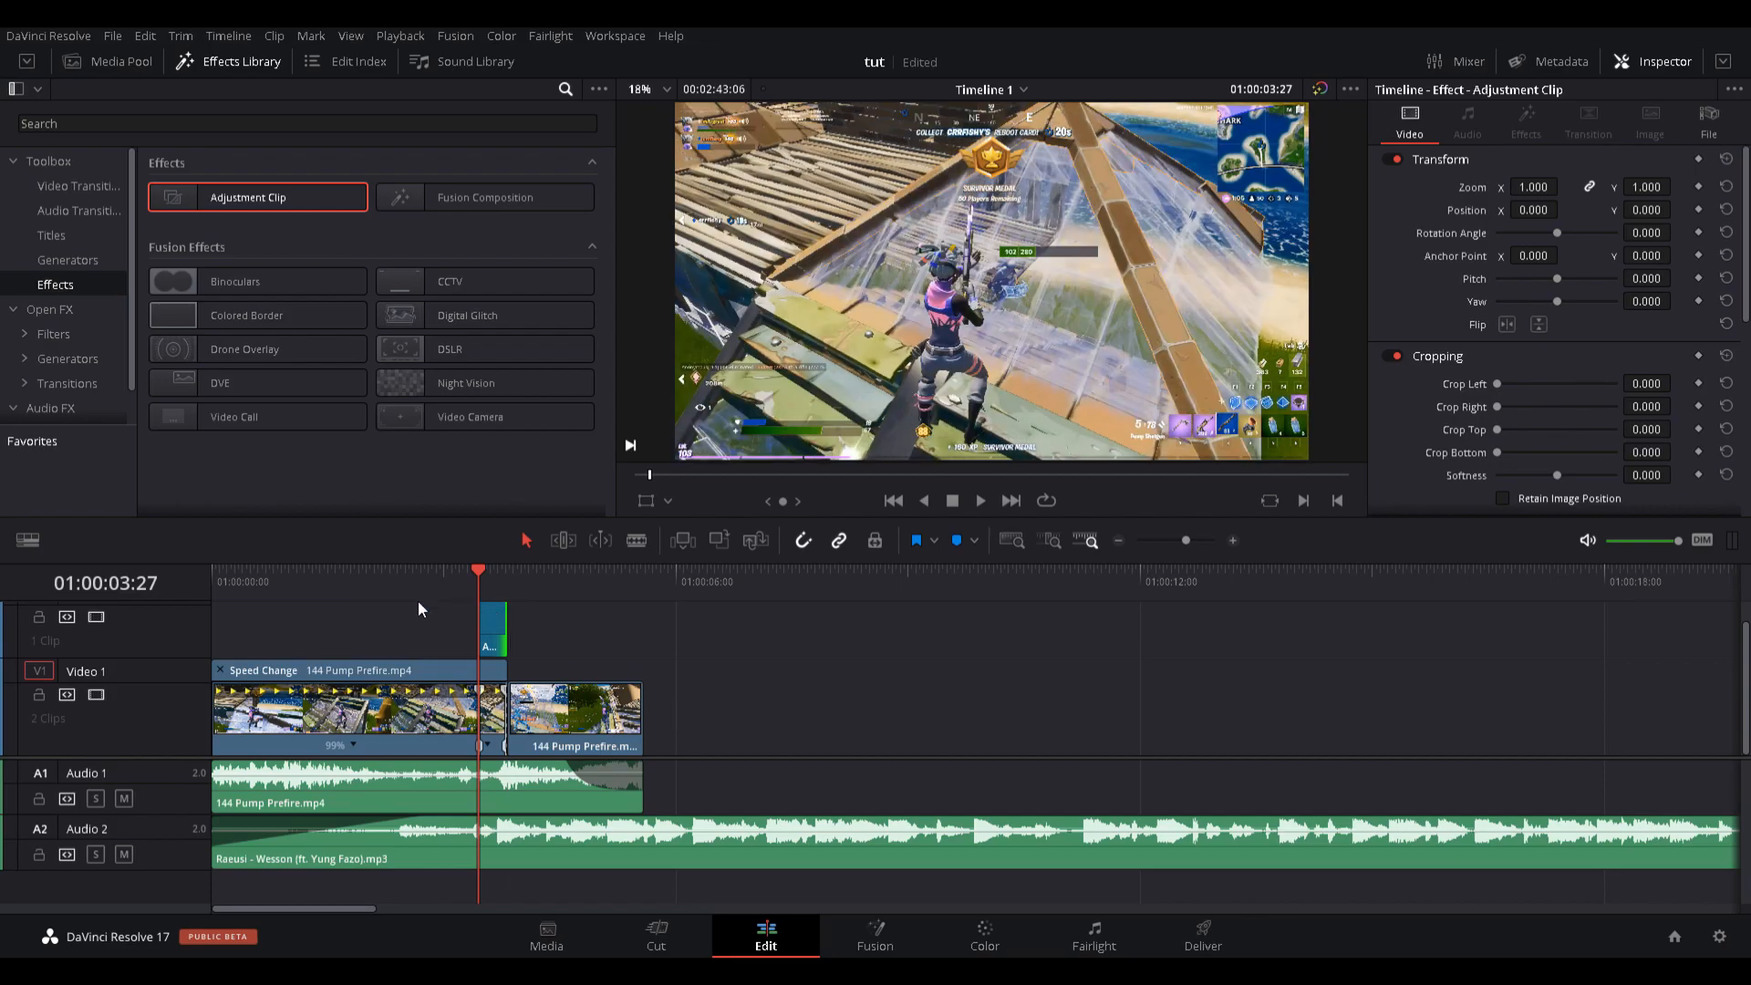
pyautogui.click(223, 671)
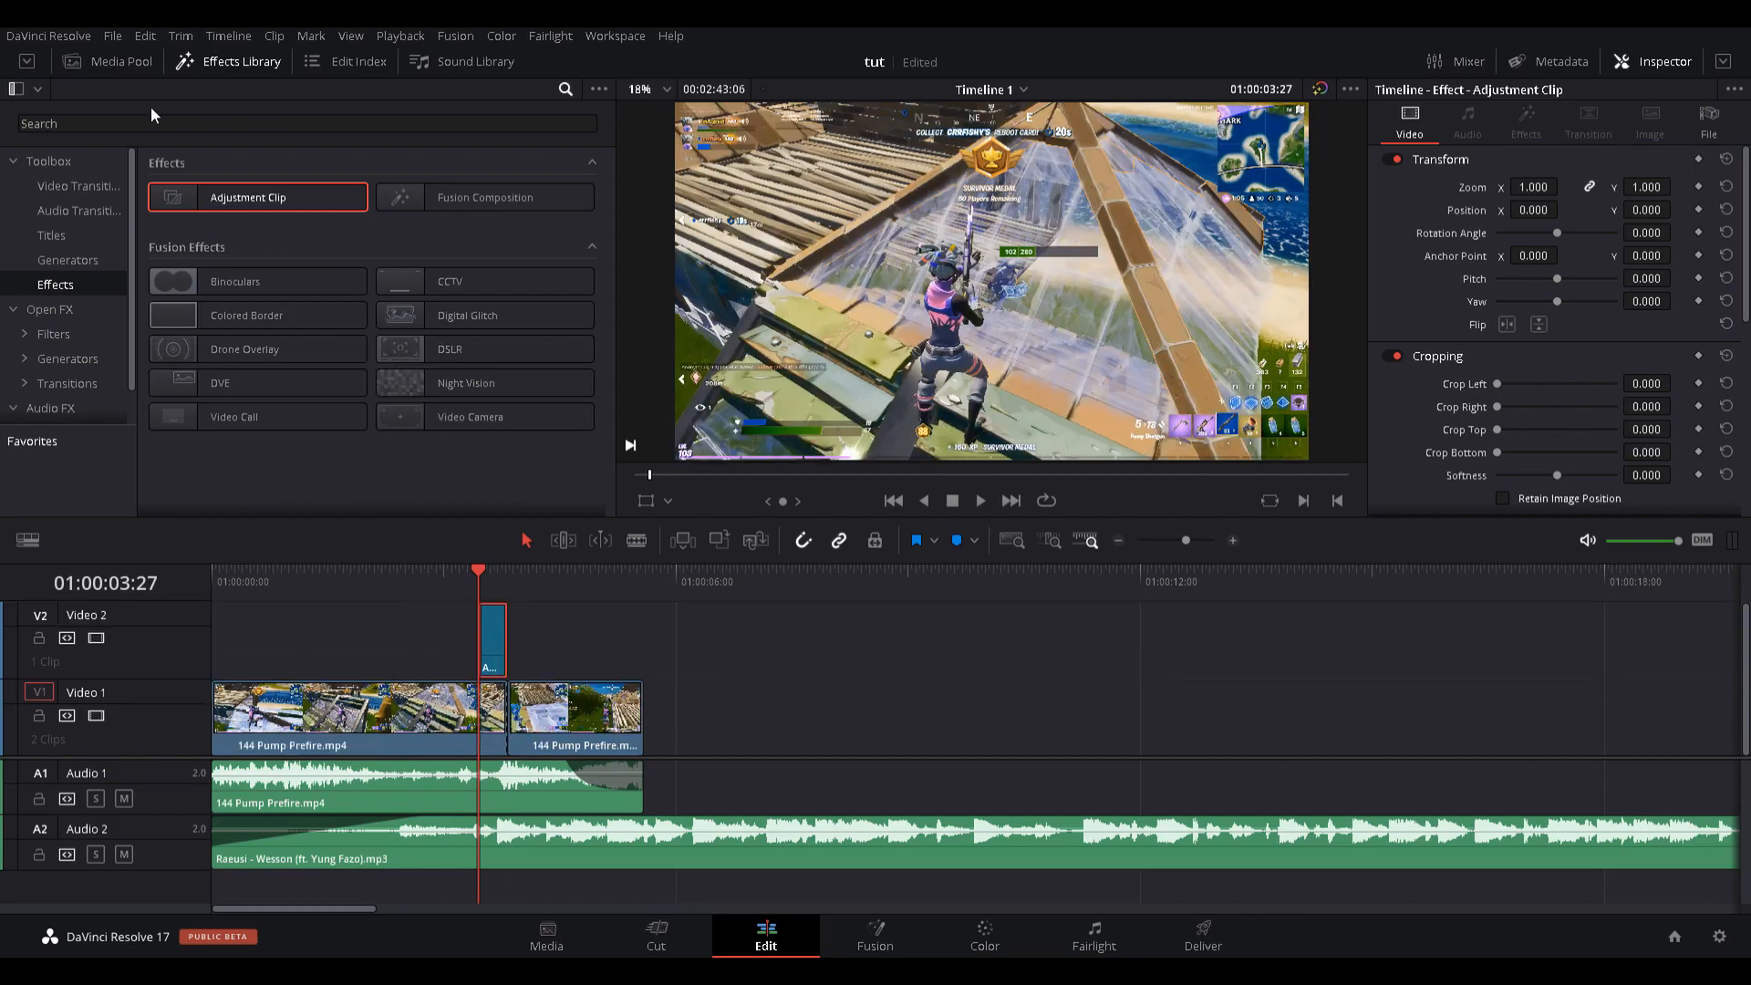
# Find s_quadtone among the Open FX effects, apply S_QuadTone to the adjustment clip and make its Color2 red.
pyautogui.click(90, 316)
pyautogui.click(163, 125)
pyautogui.write('s_')
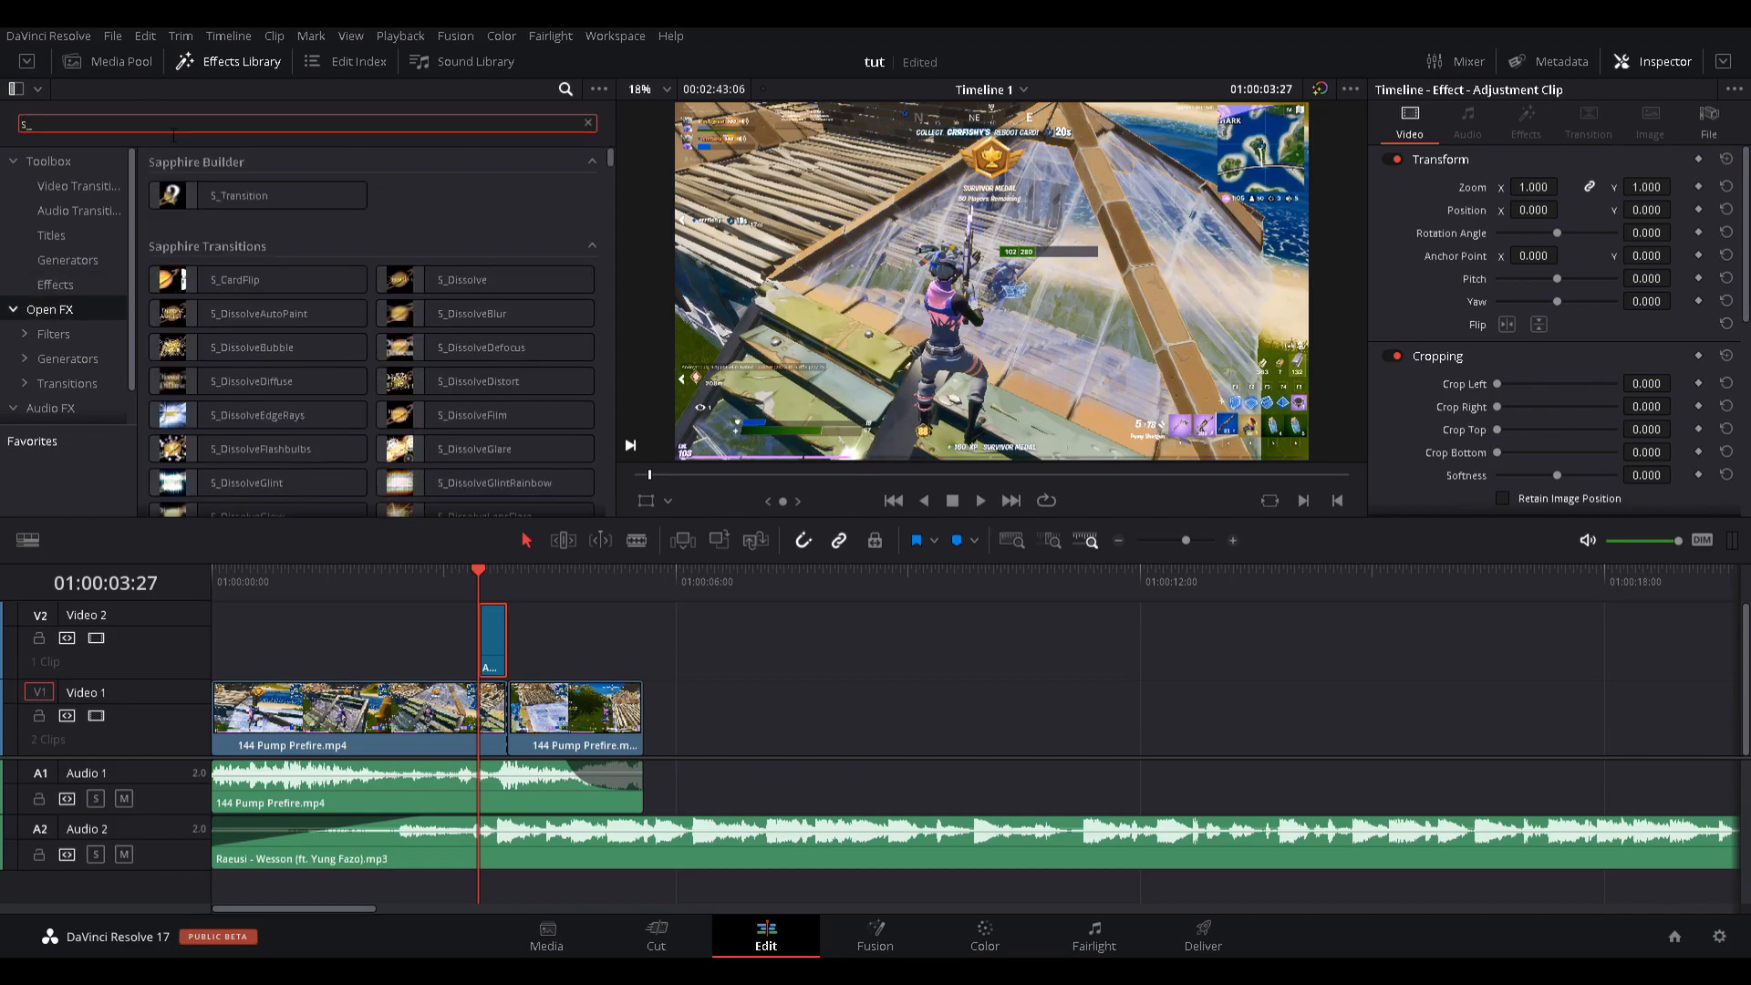
pyautogui.write('quadtone')
pyautogui.moveTo(239, 195); pyautogui.dragTo(499, 636)
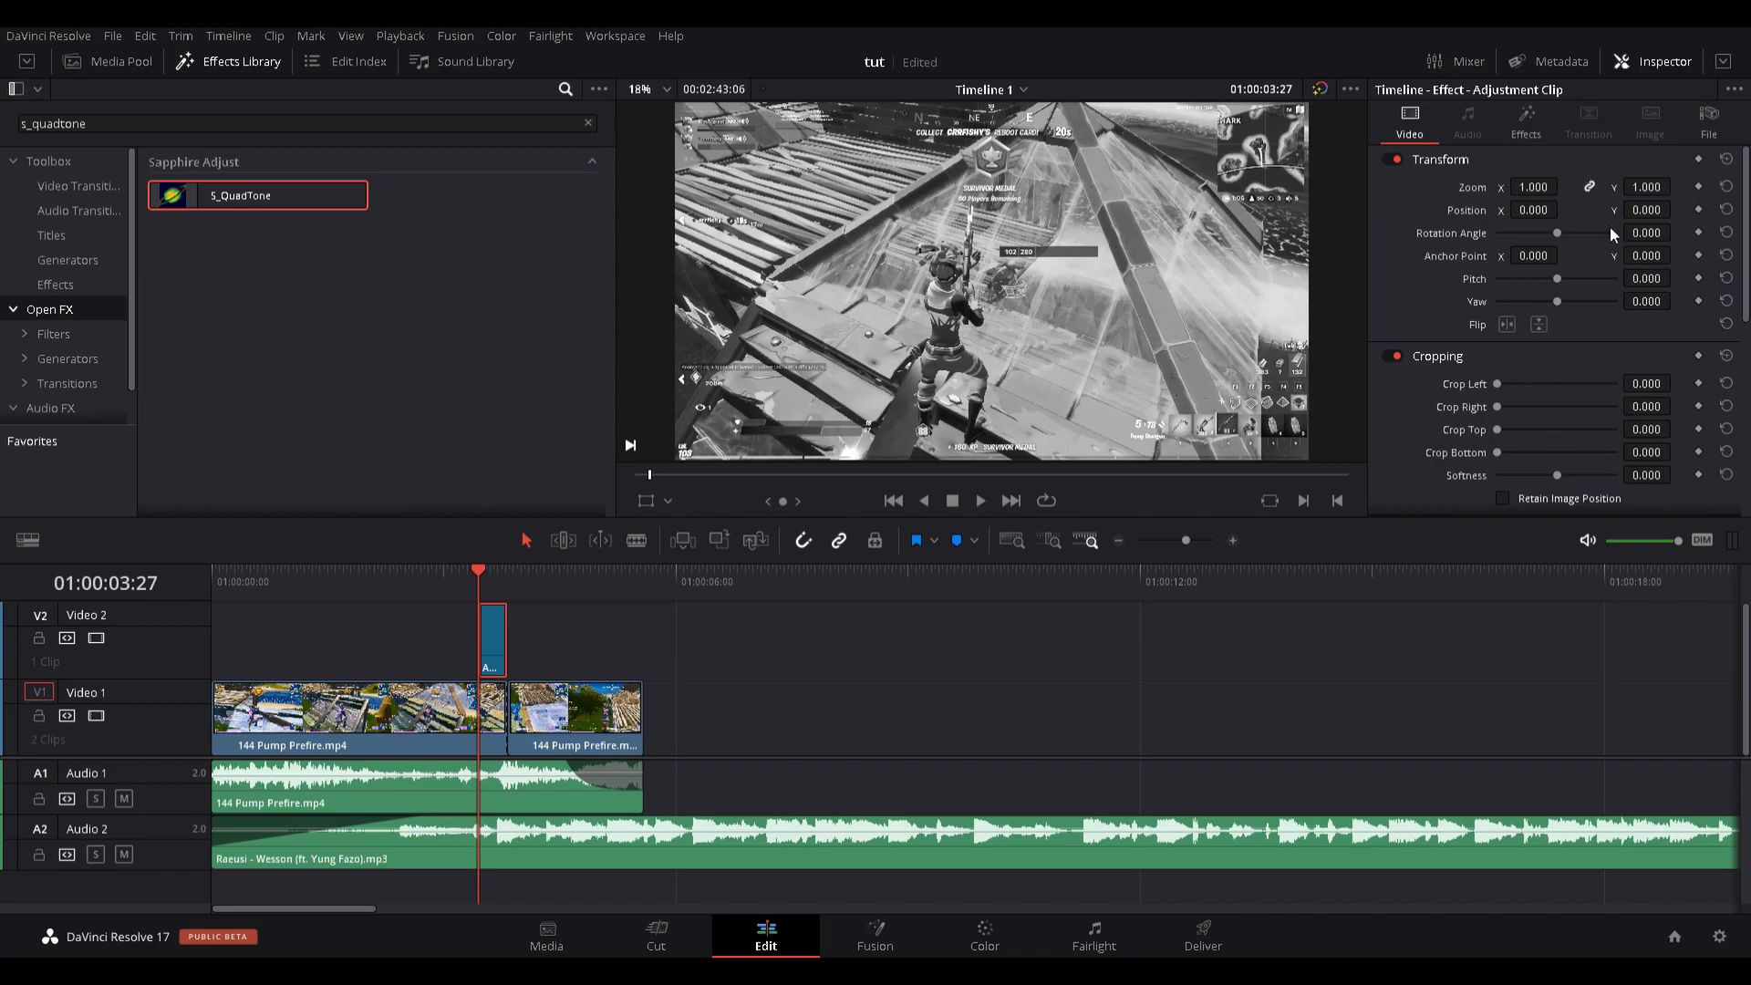
pyautogui.click(1521, 124)
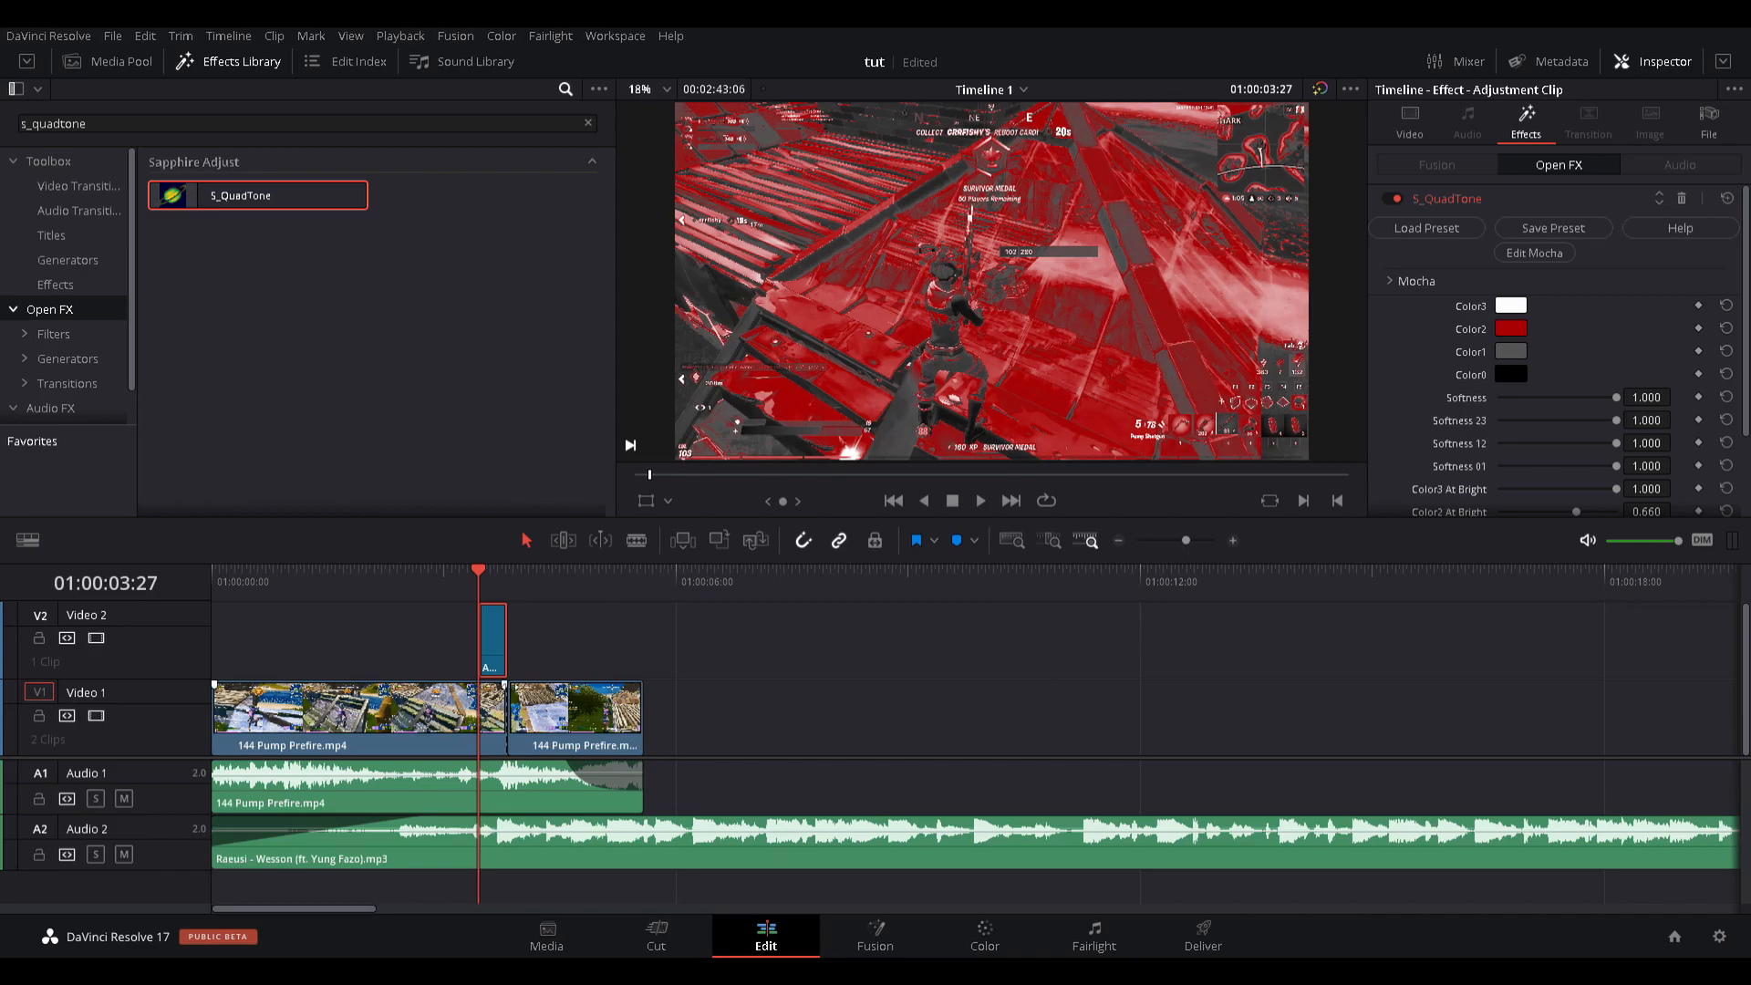
# Split the first video clip on Video 1 at 01:00:03:27, where the adjustment clip starts.
pyautogui.click(492, 738)
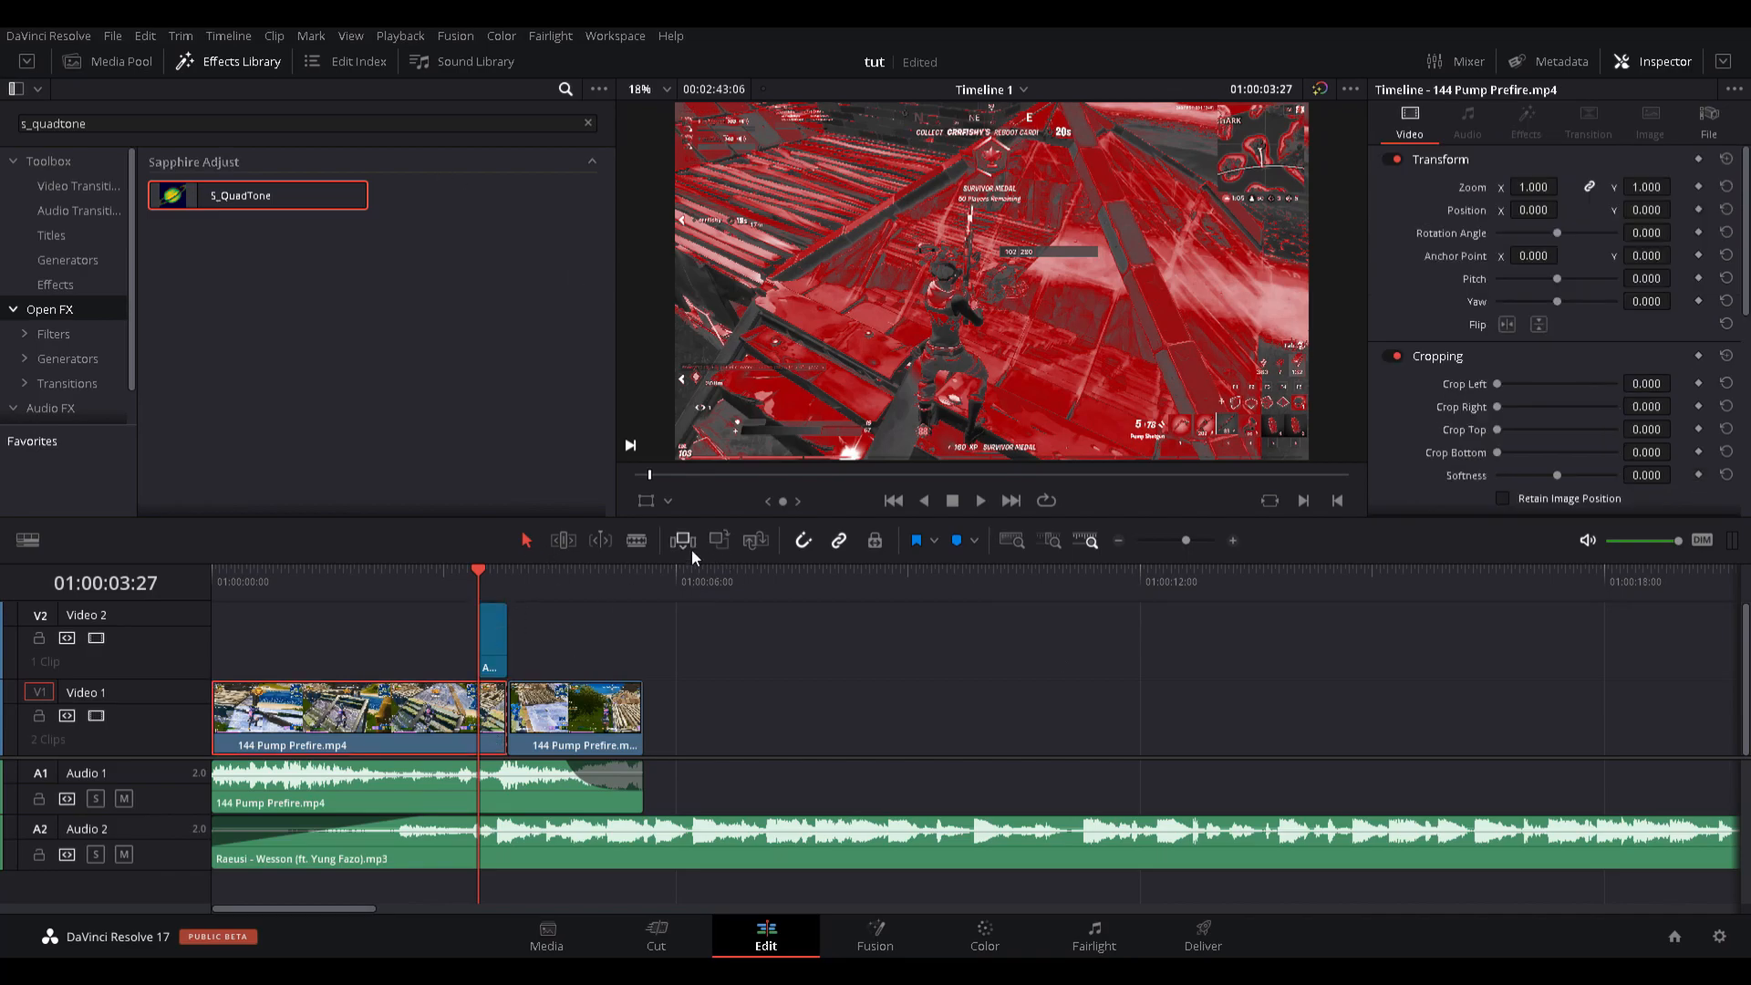
pyautogui.click(637, 540)
pyautogui.click(478, 712)
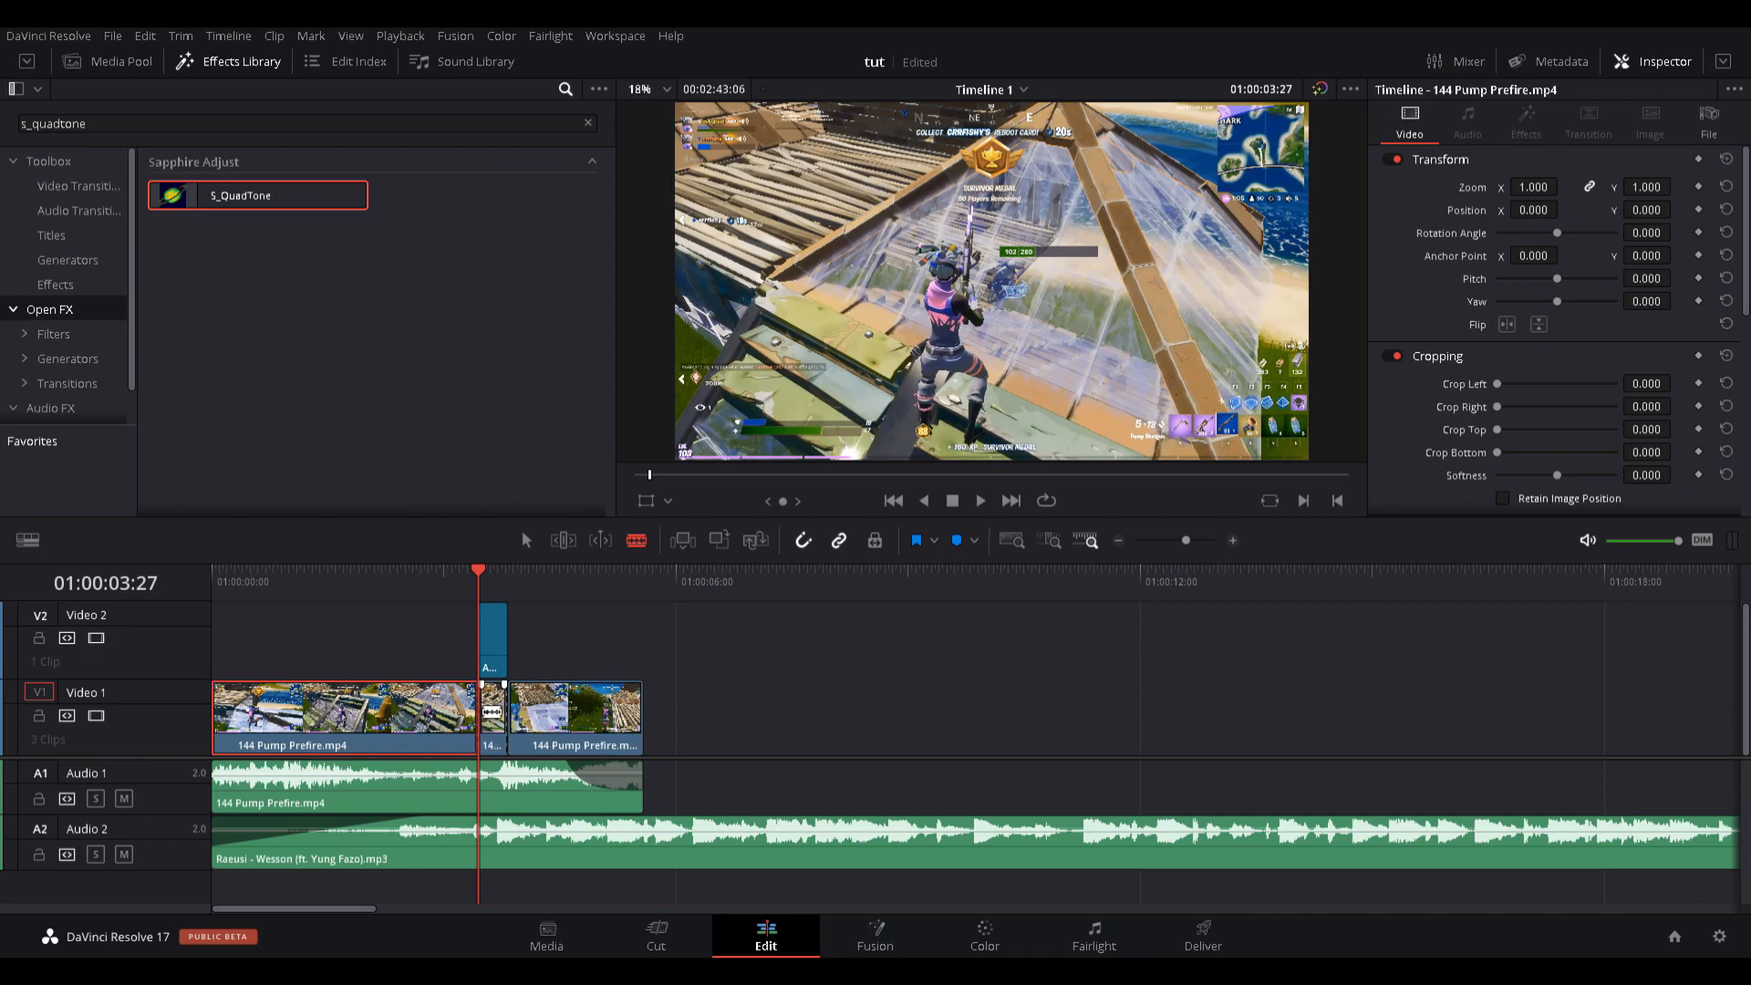
pyautogui.click(525, 539)
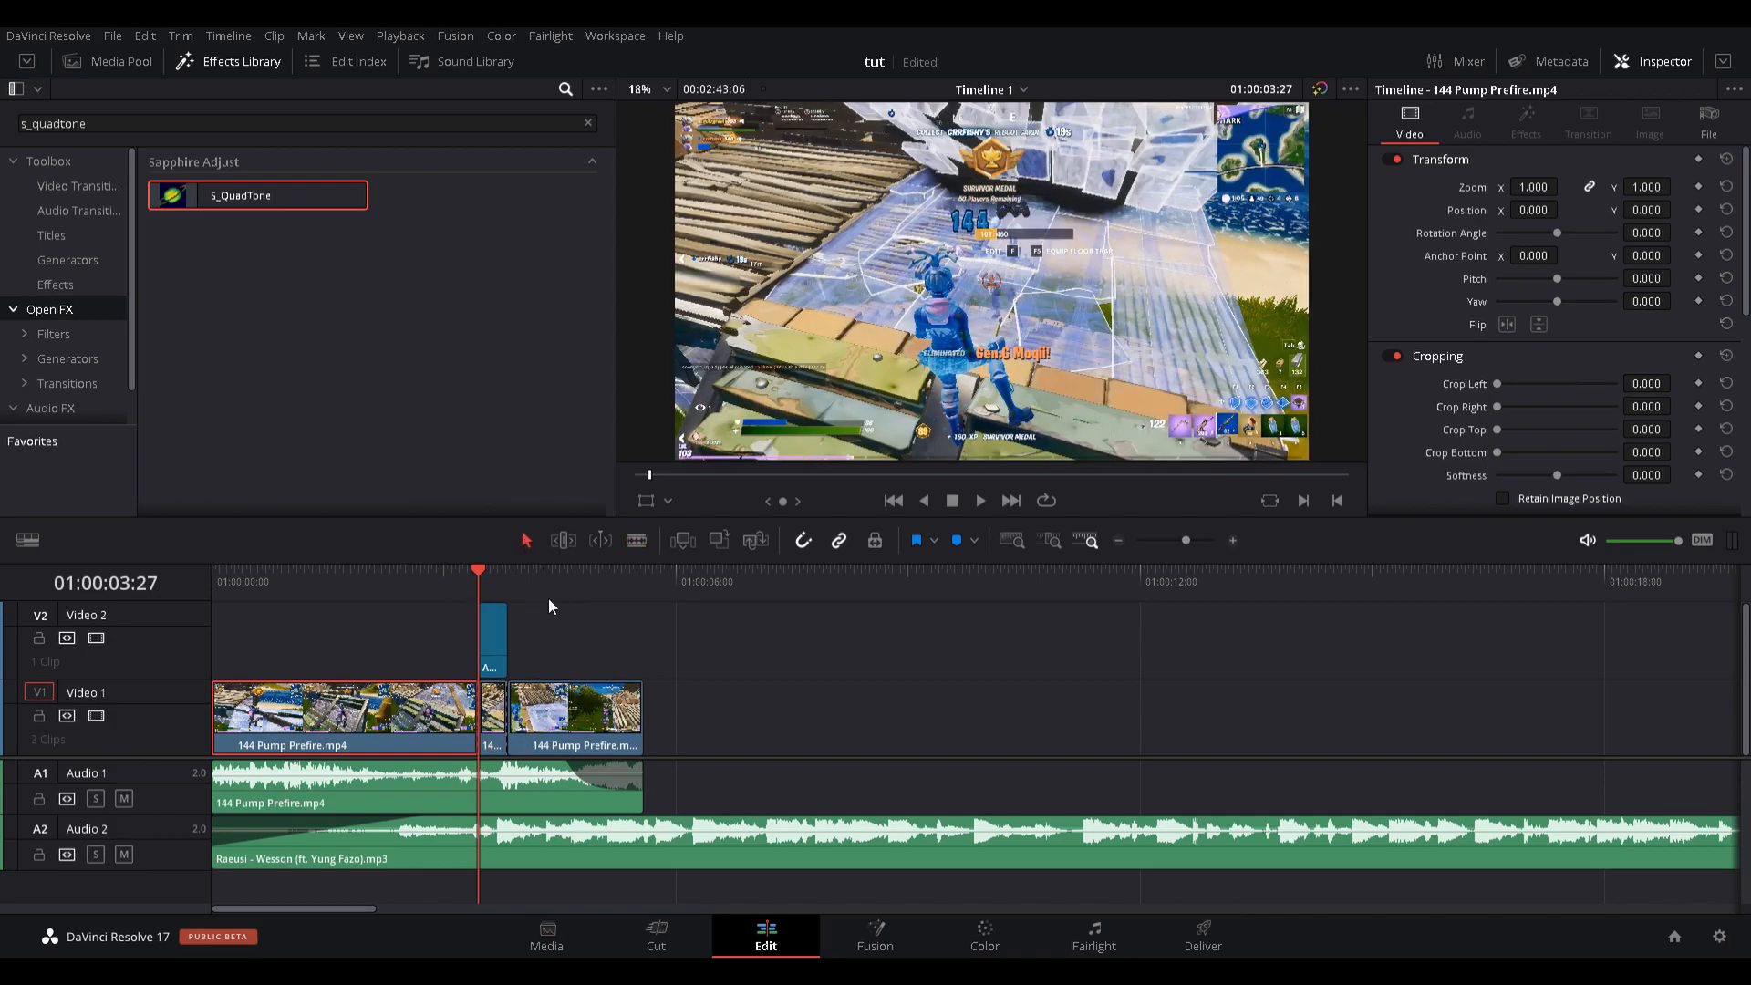
# Split the short video segment and the adjustment clip above it at their shared midpoint.
pyautogui.click(636, 540)
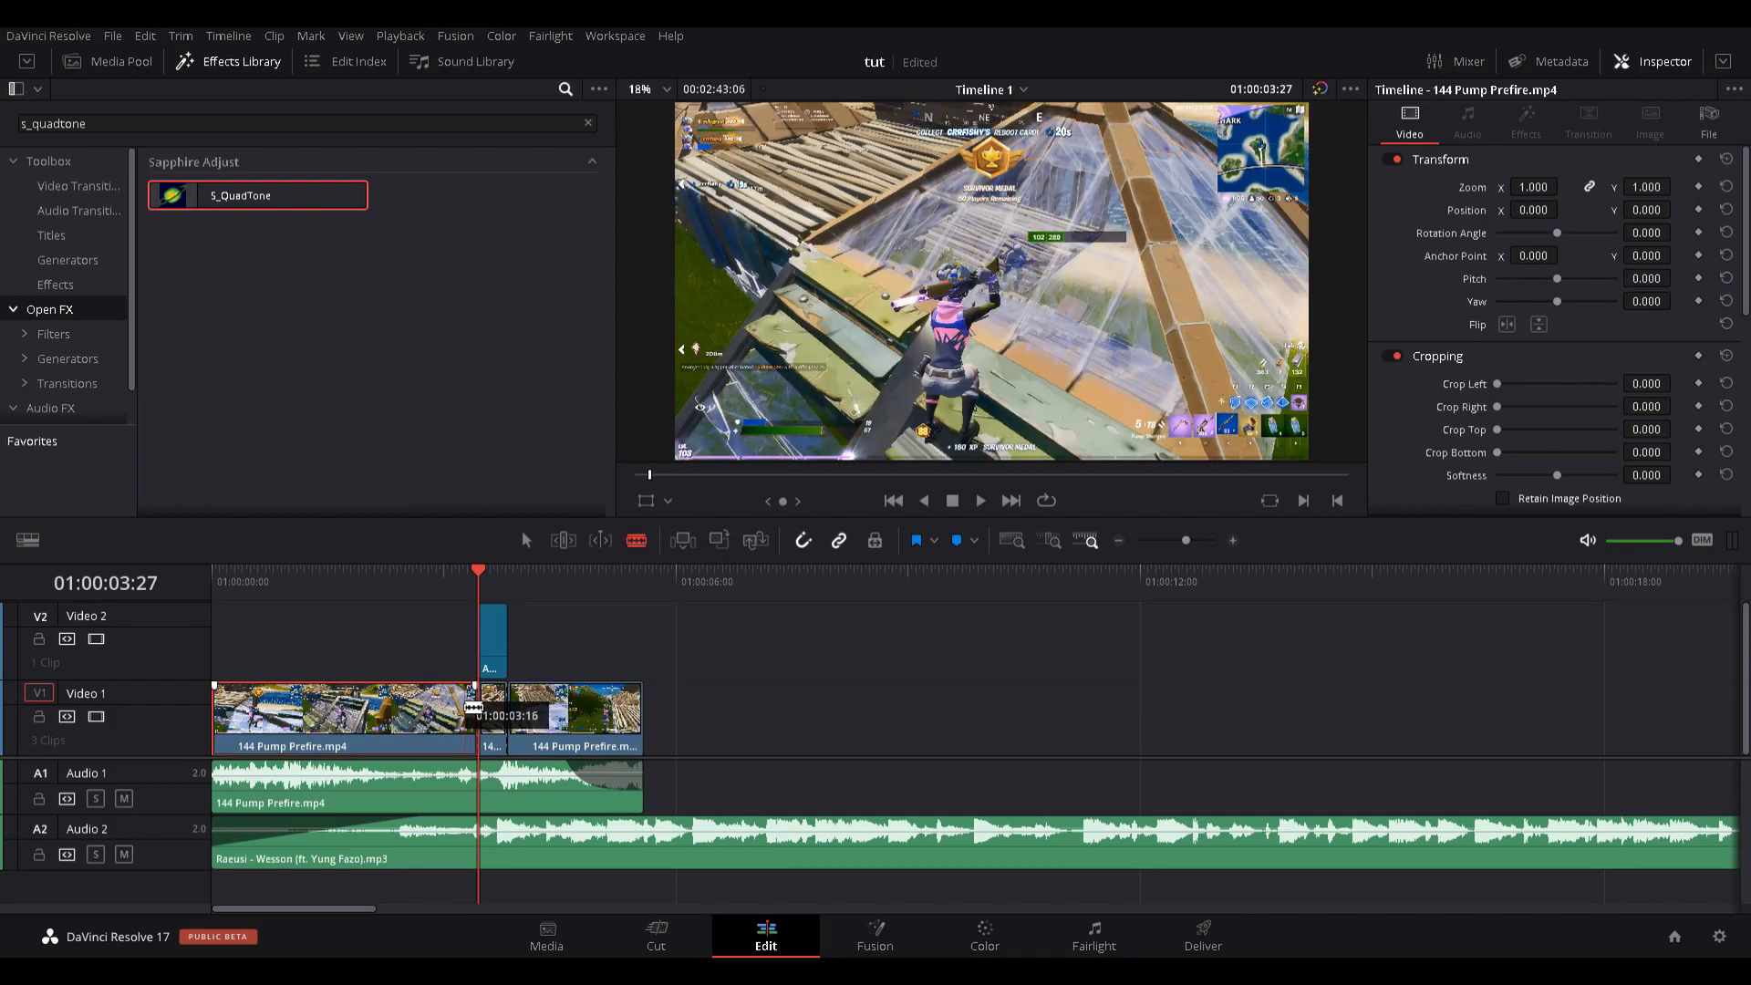
pyautogui.click(493, 710)
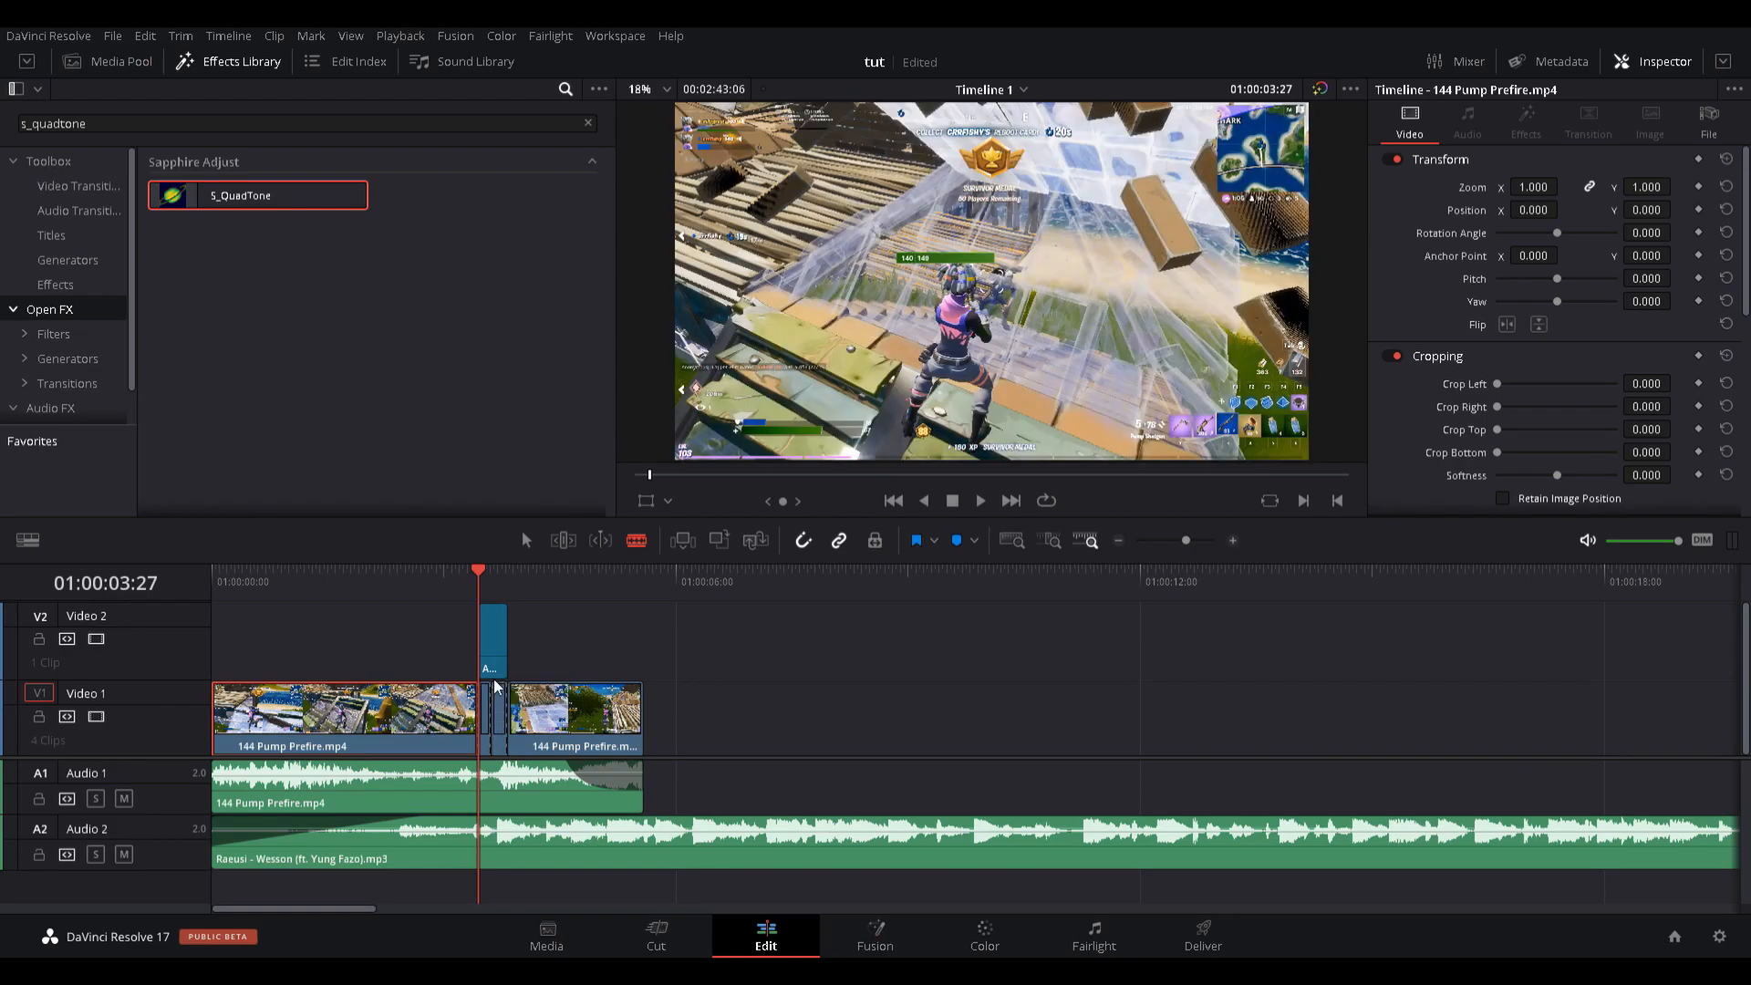
pyautogui.click(491, 638)
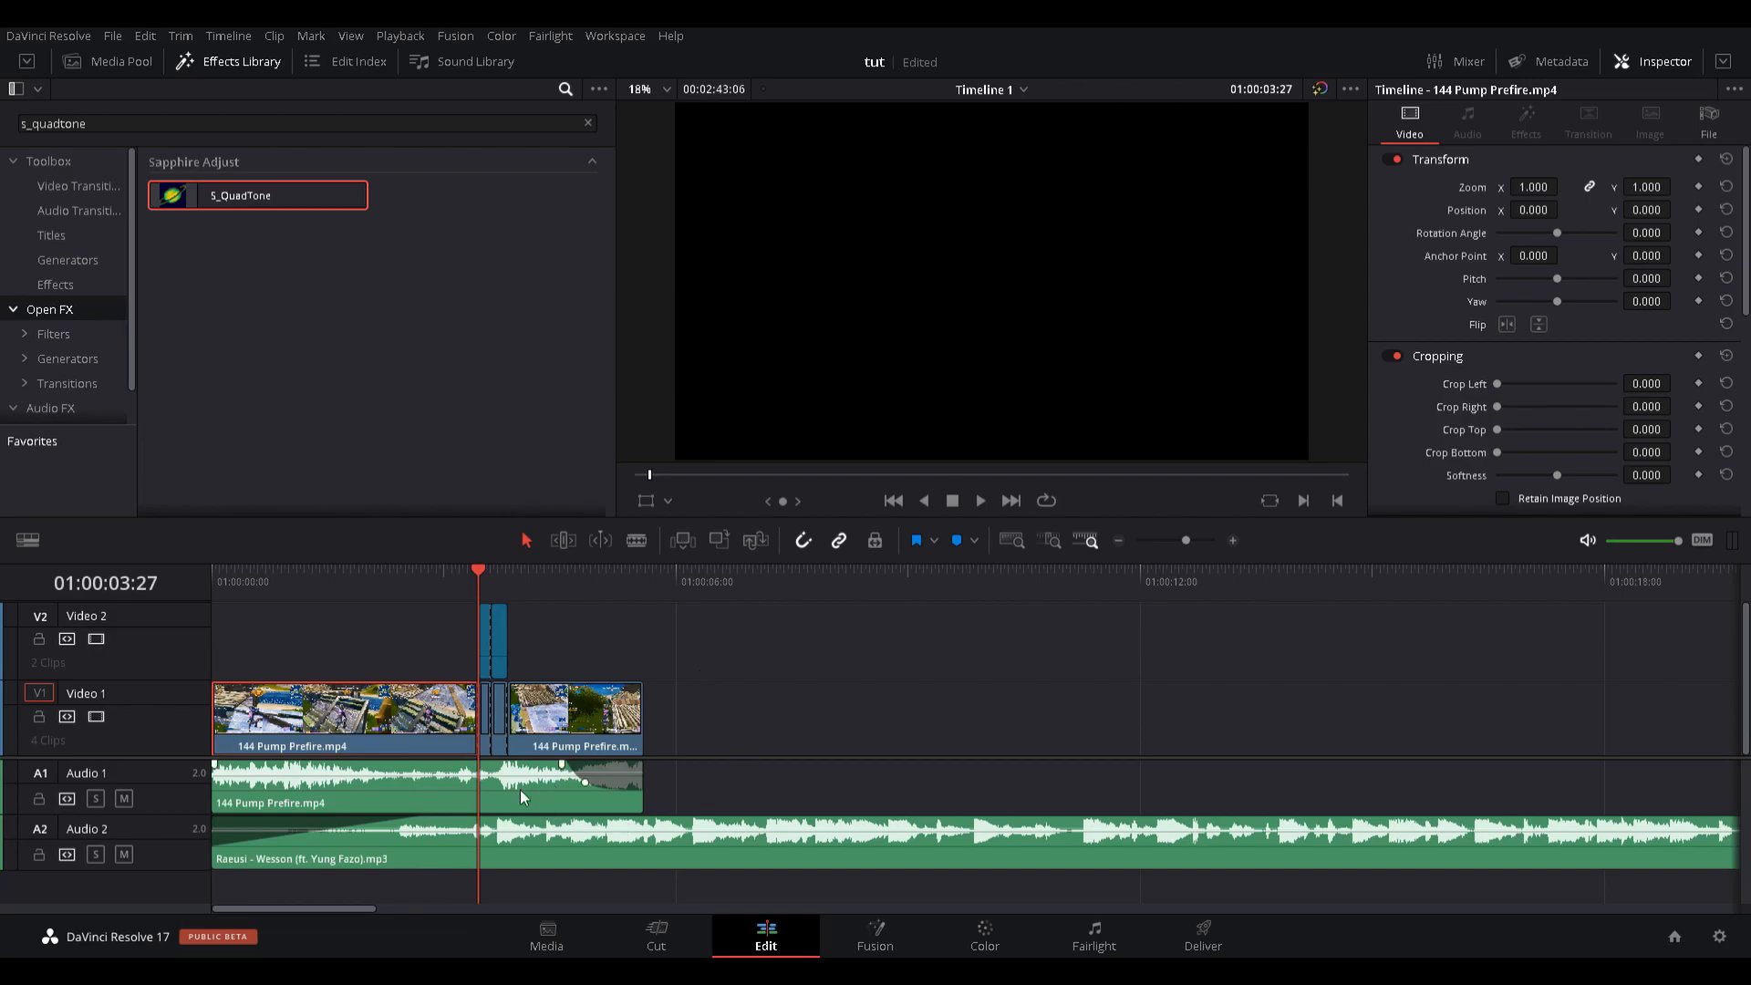
# Split the gameplay audio on Audio 1 to match the start, midpoint and end cuts of the adjustment clips.
pyautogui.click(637, 540)
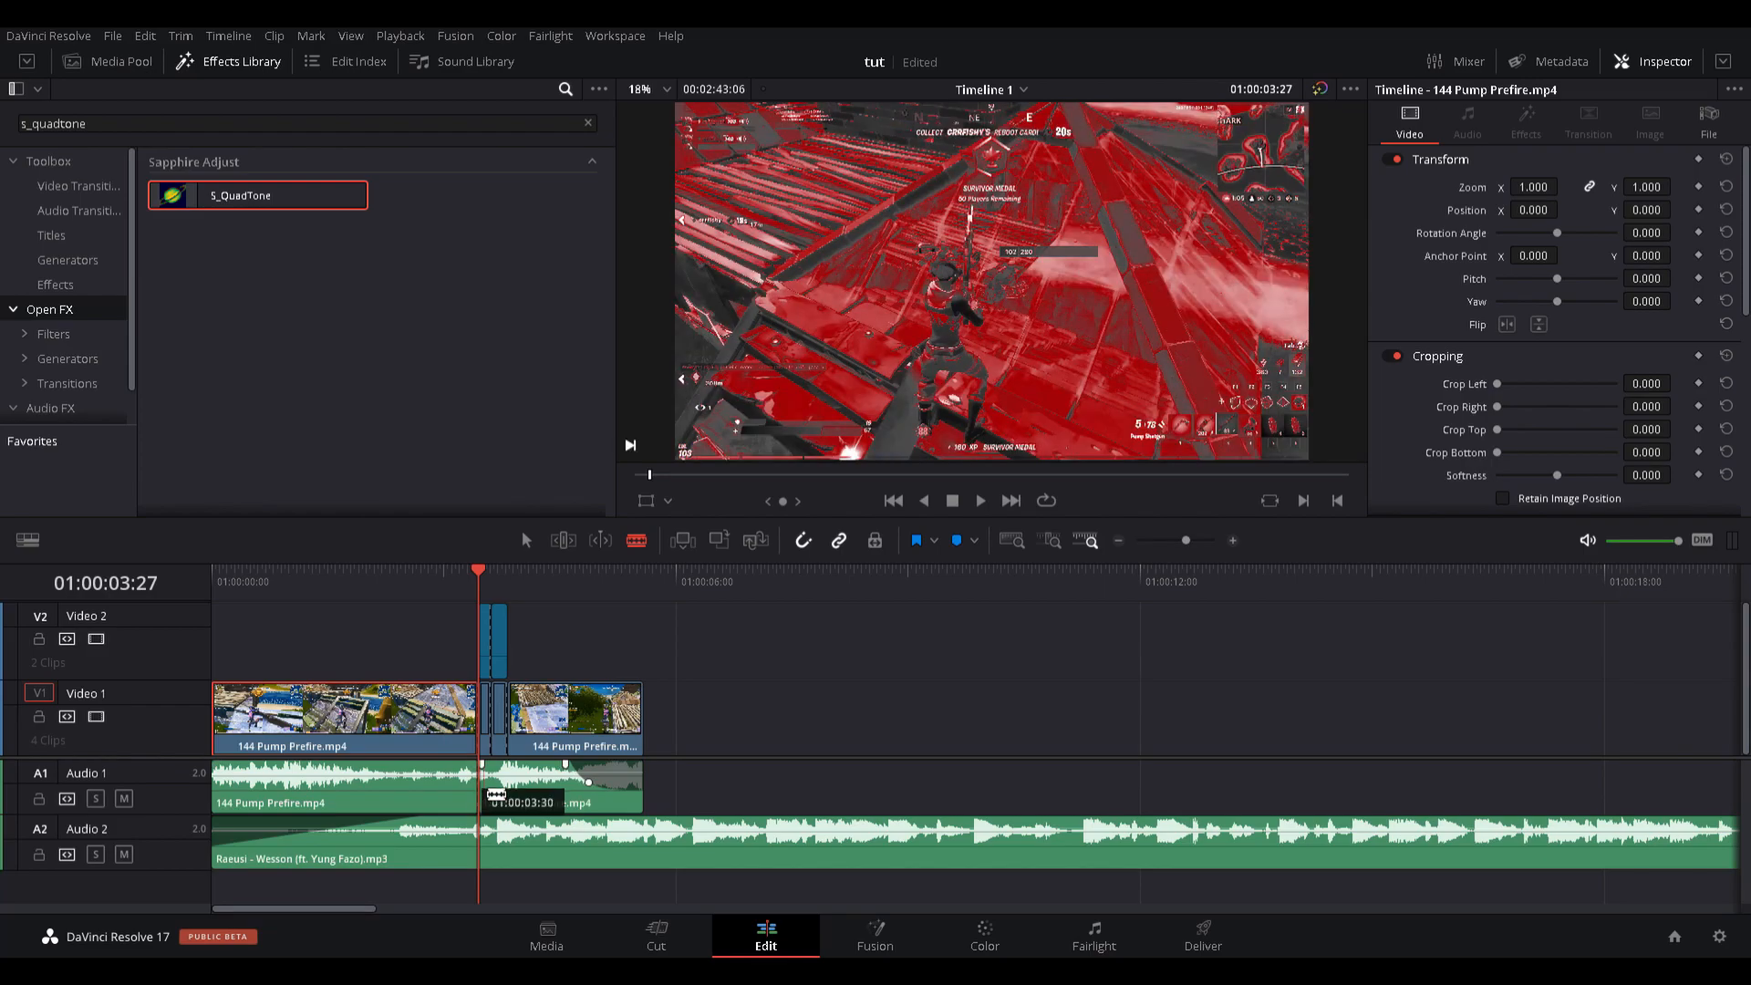
pyautogui.click(507, 788)
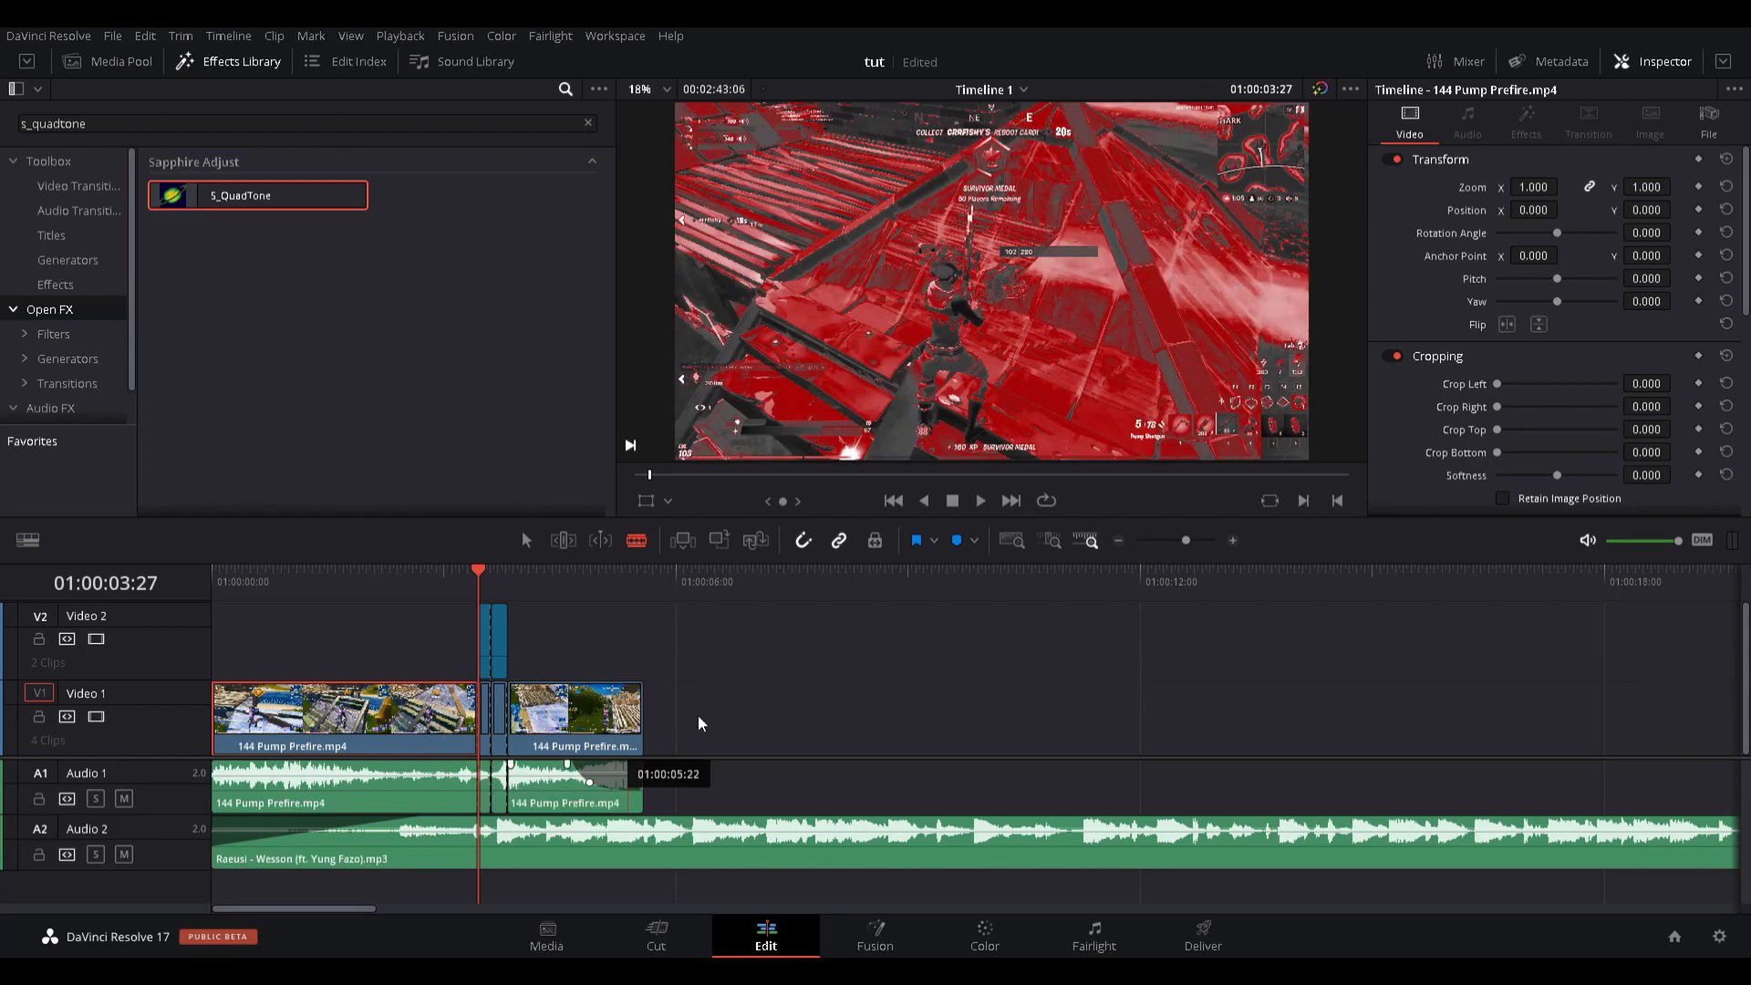
pyautogui.click(527, 541)
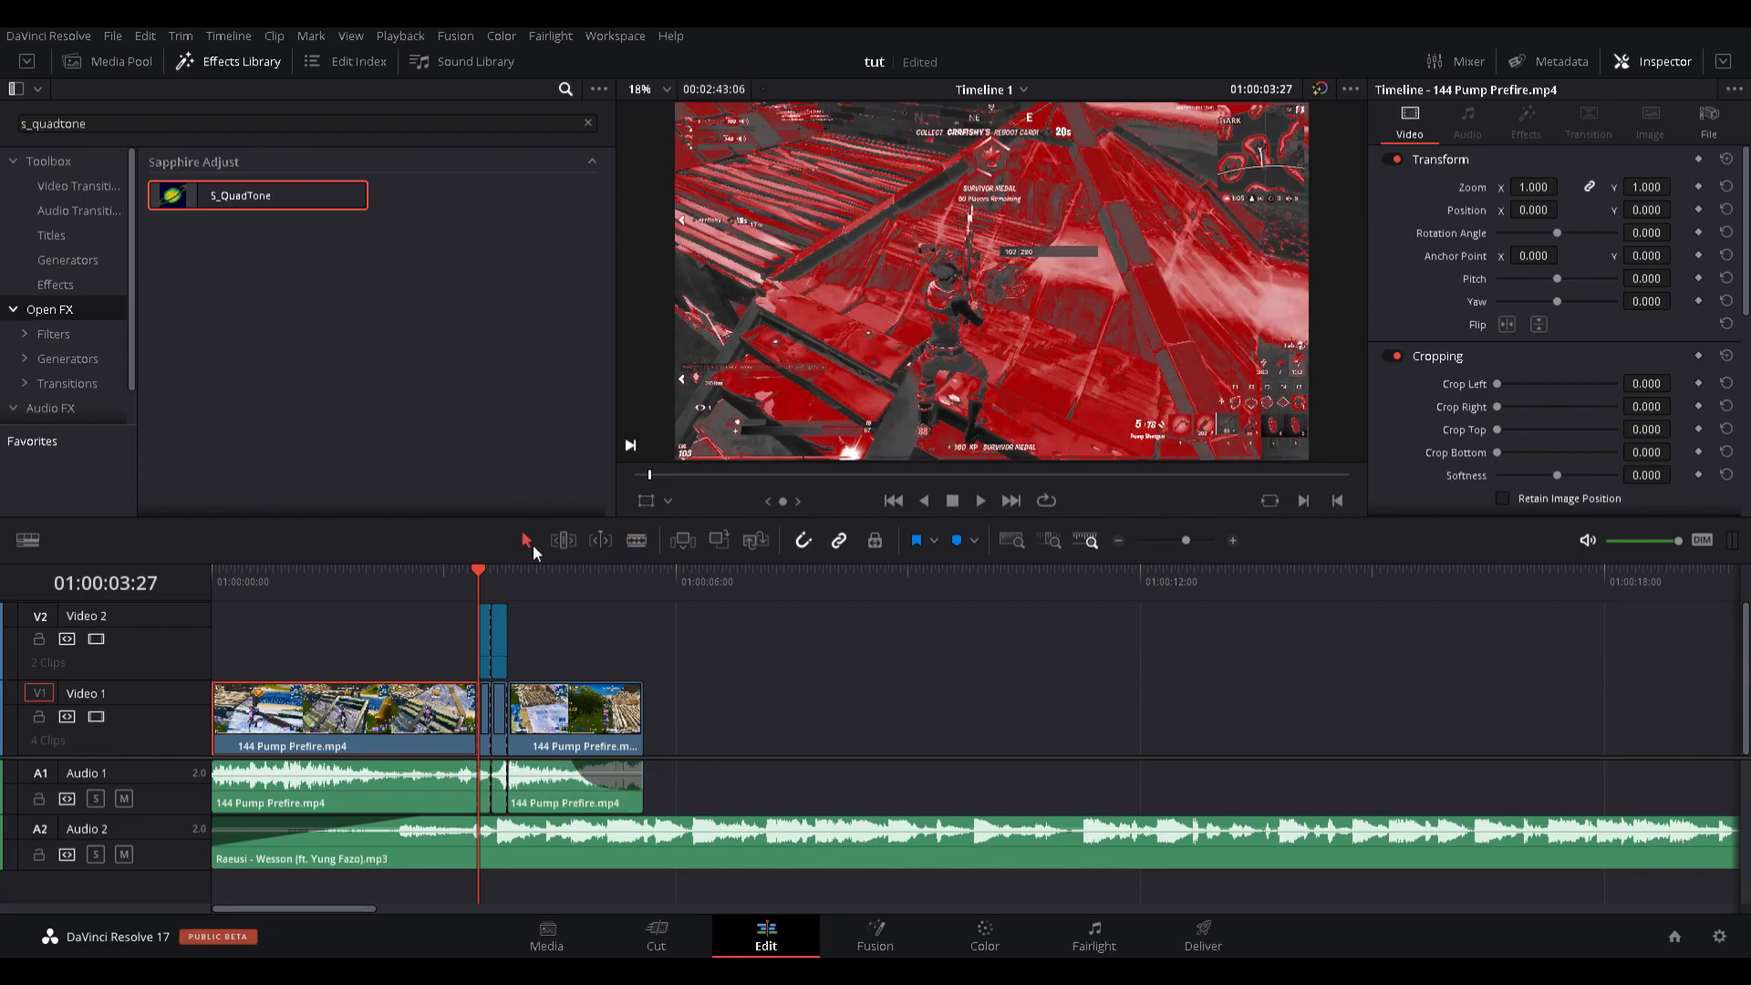
# Add fades to the two short Audio 1 segments below the adjustment clips and play back that section.
pyautogui.click(484, 788)
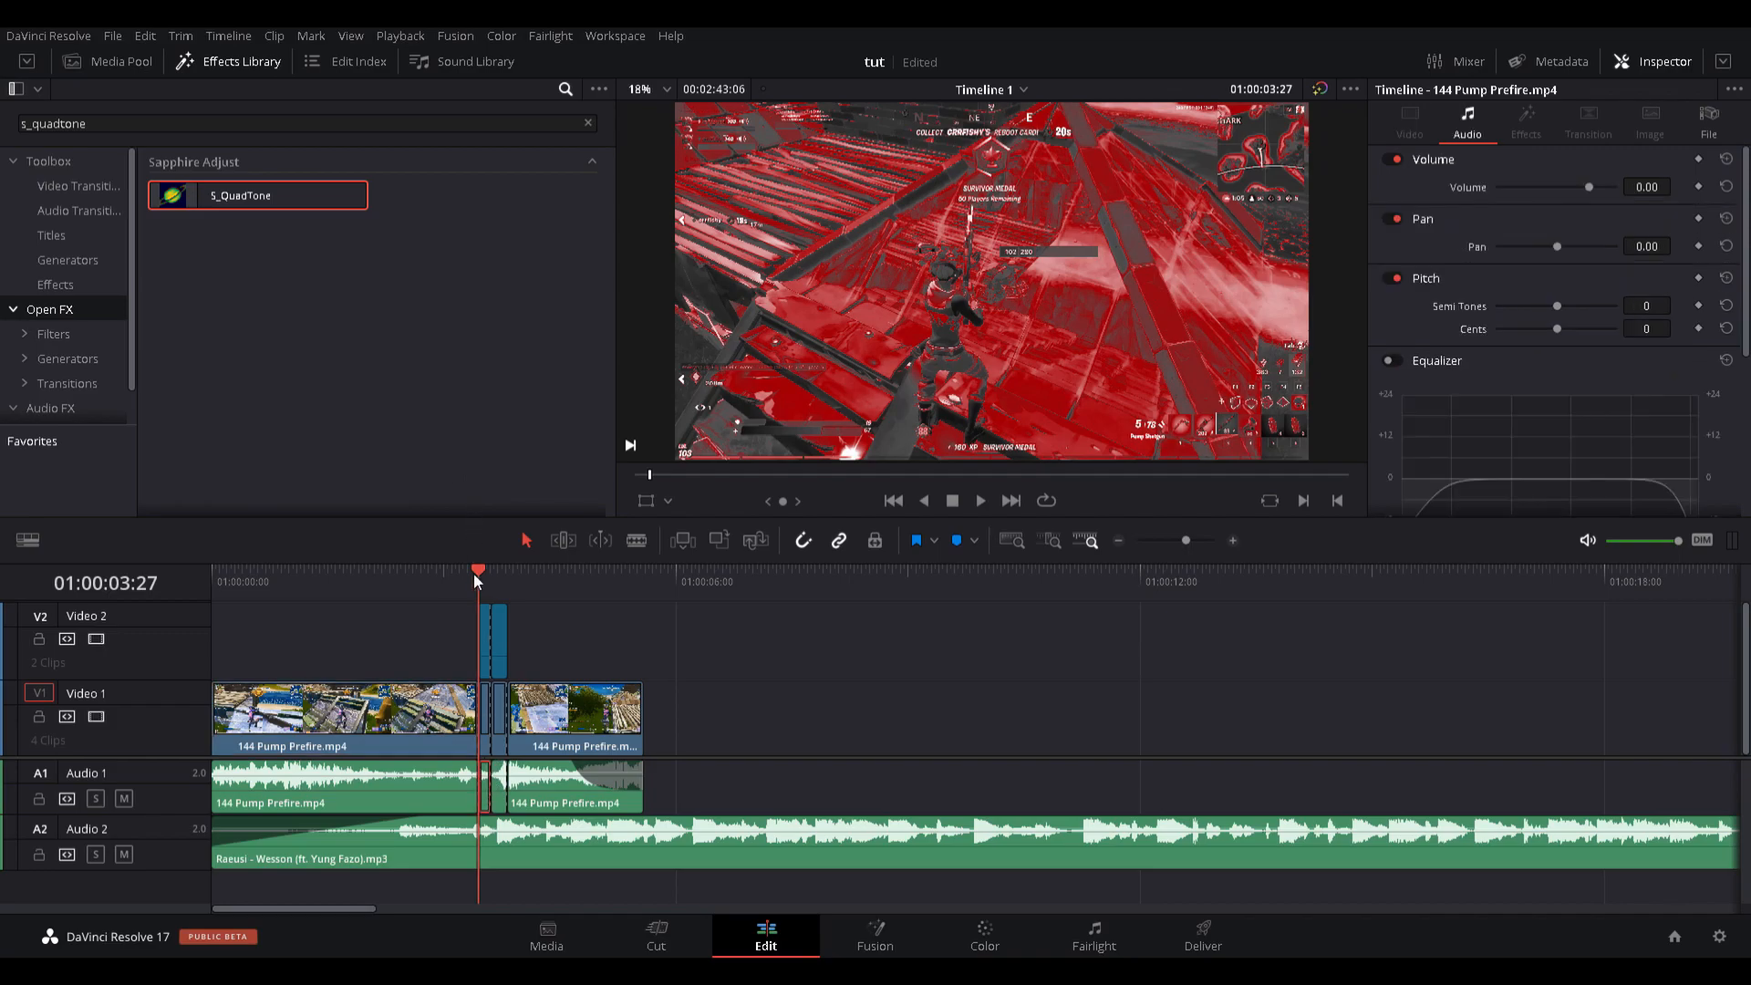
pyautogui.moveTo(475, 581); pyautogui.dragTo(434, 581)
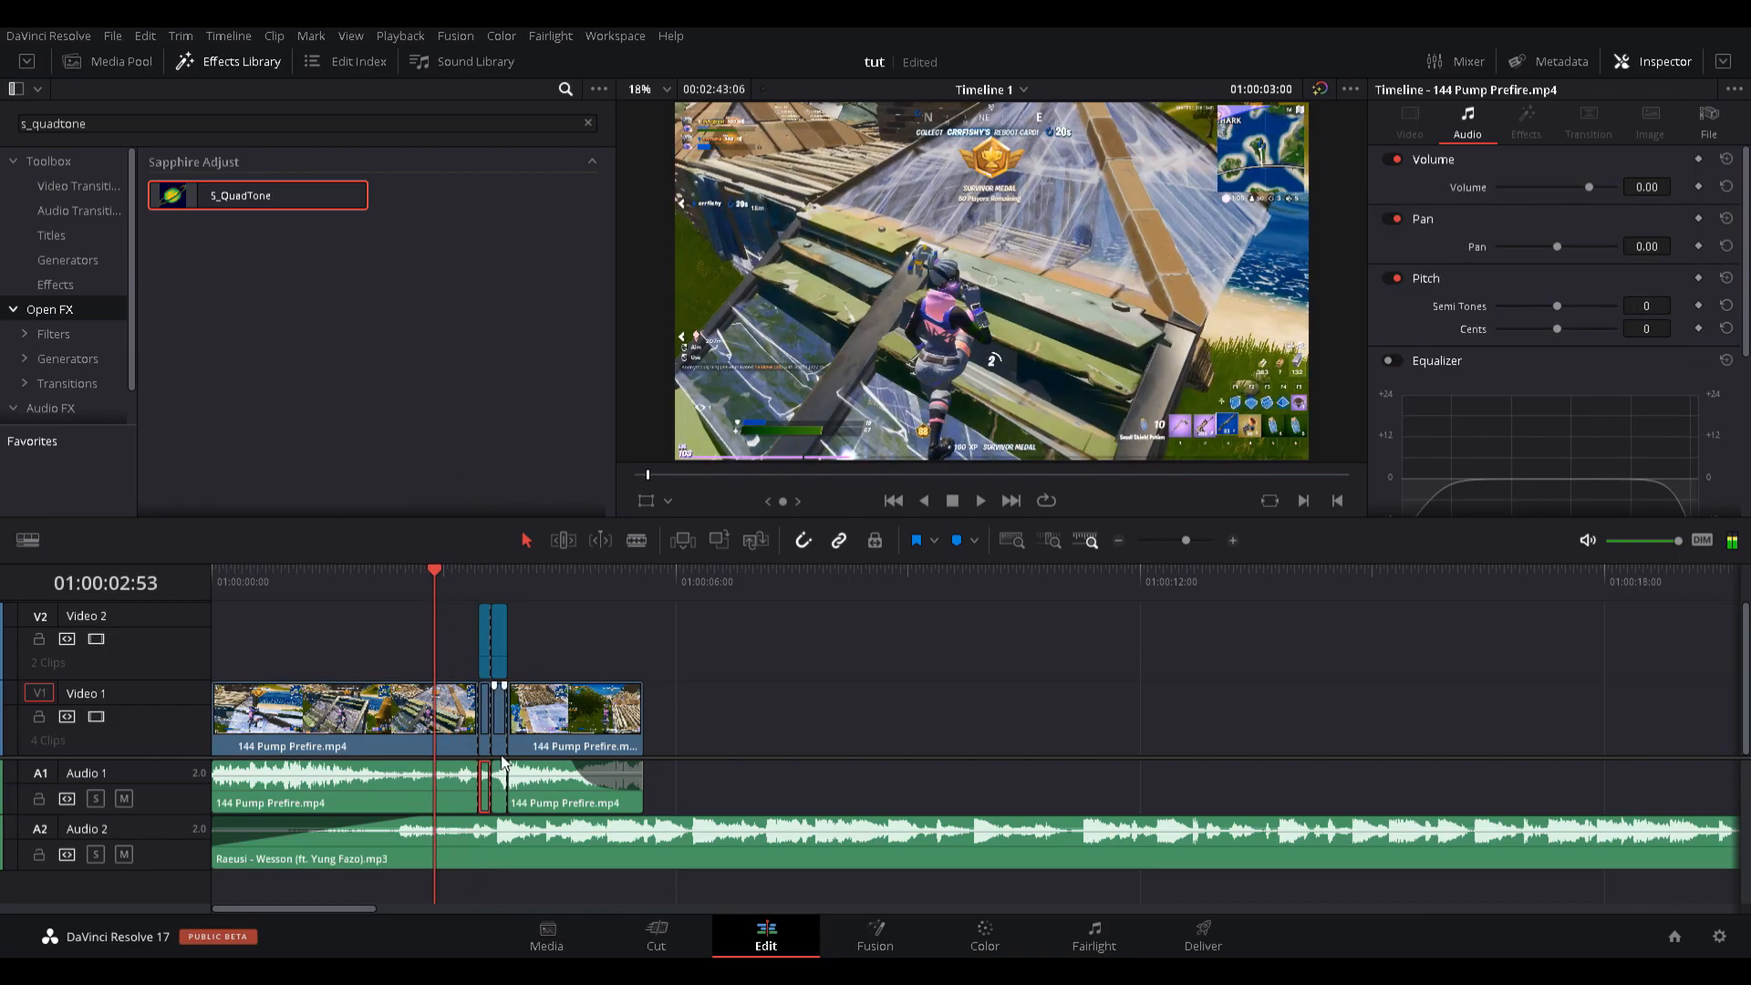
pyautogui.click(1199, 542)
pyautogui.moveTo(1203, 767); pyautogui.dragTo(1311, 766)
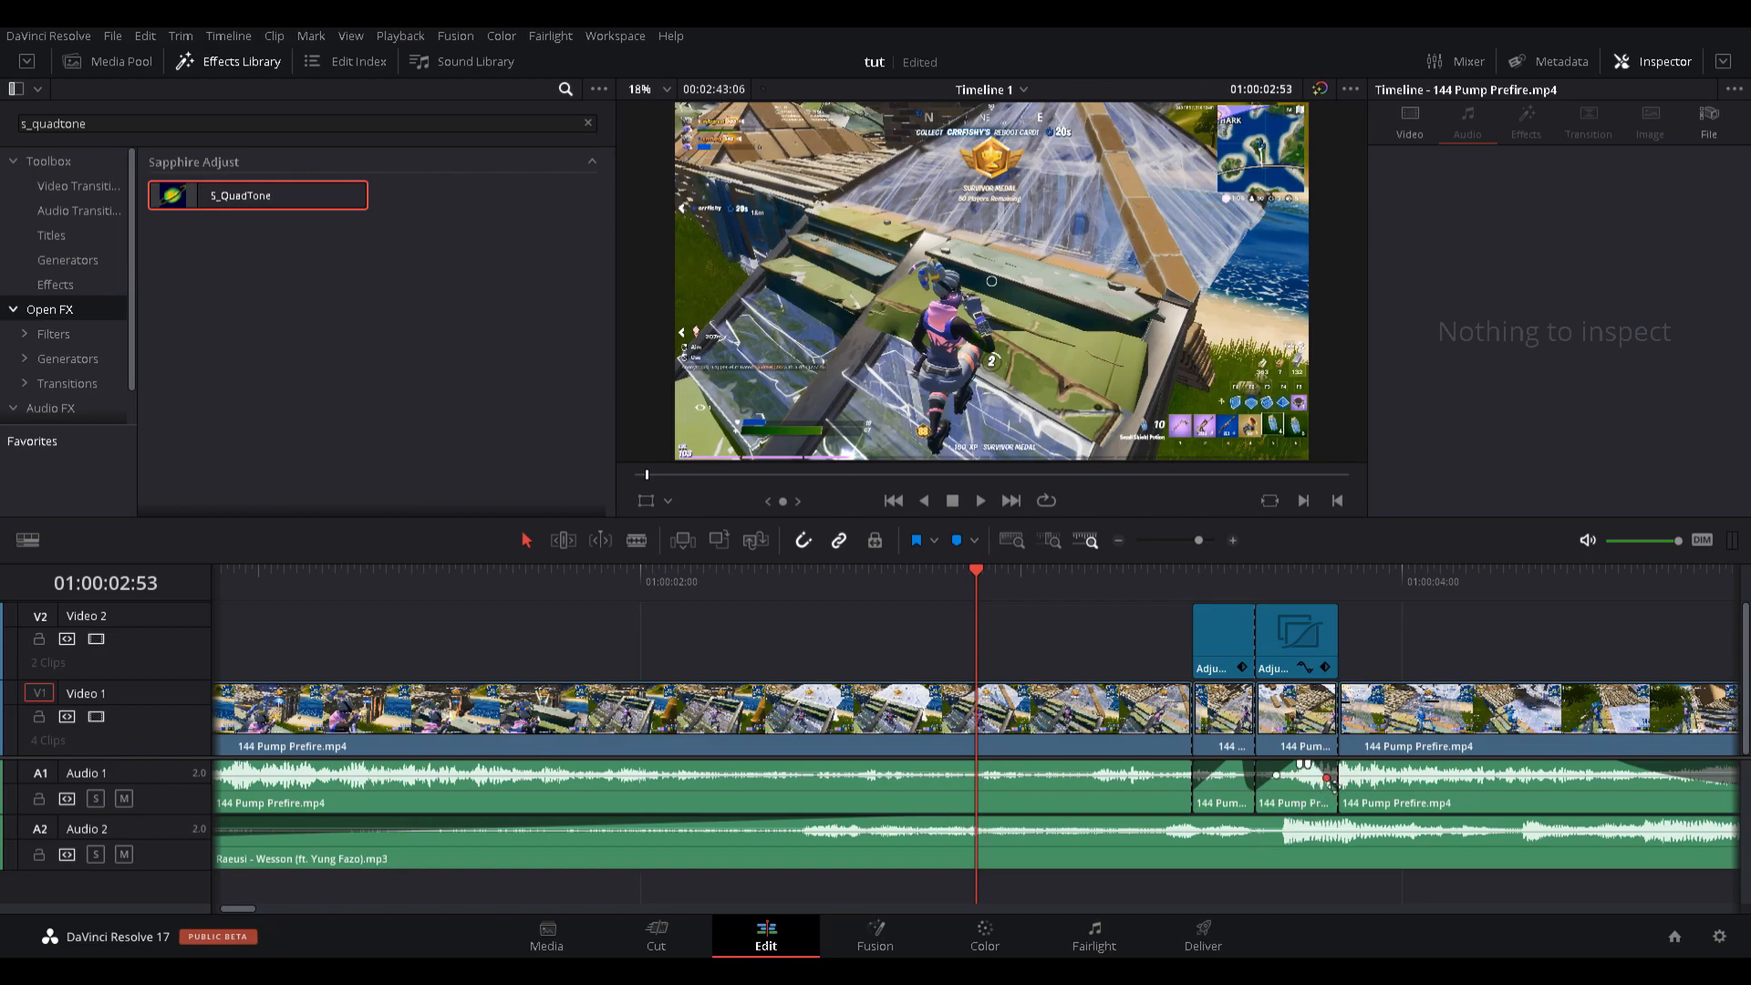
pyautogui.moveTo(1232, 764); pyautogui.dragTo(1234, 764)
pyautogui.press('space')
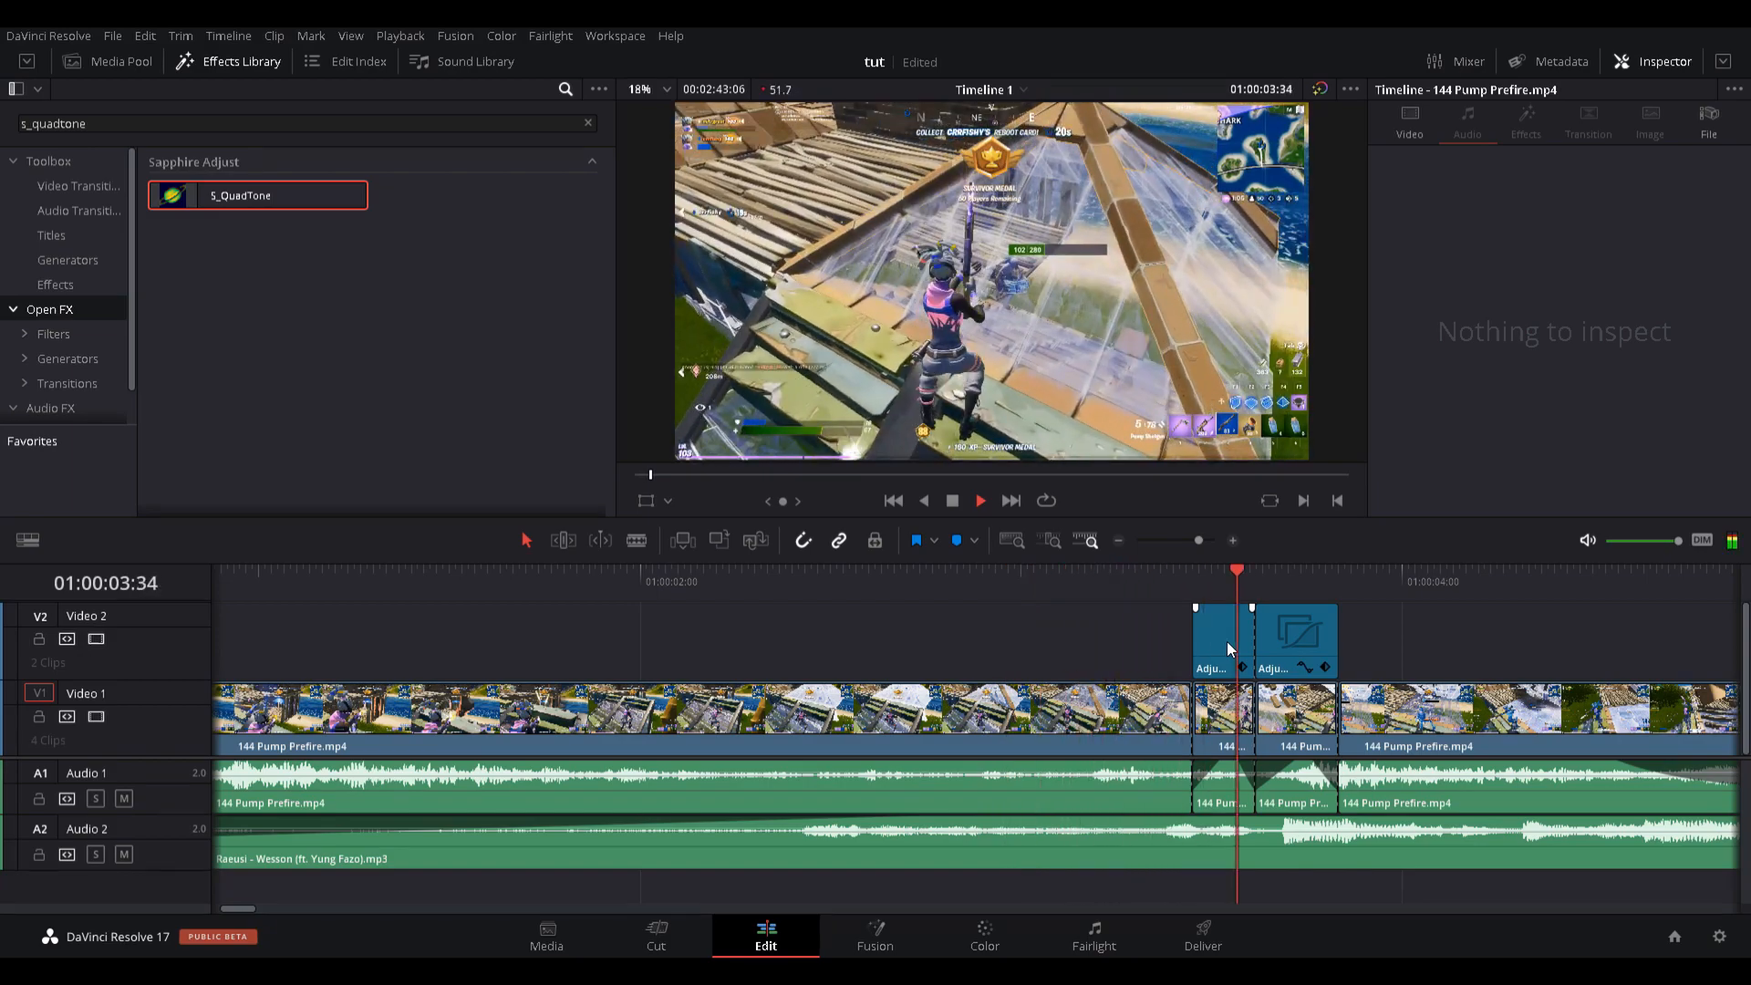
# Remove the fades from the two short Audio 1 segments below the adjustment clips and split those segments into smaller pieces.
pyautogui.press('space')
pyautogui.moveTo(1463, 571); pyautogui.dragTo(1301, 602)
pyautogui.click(1300, 605)
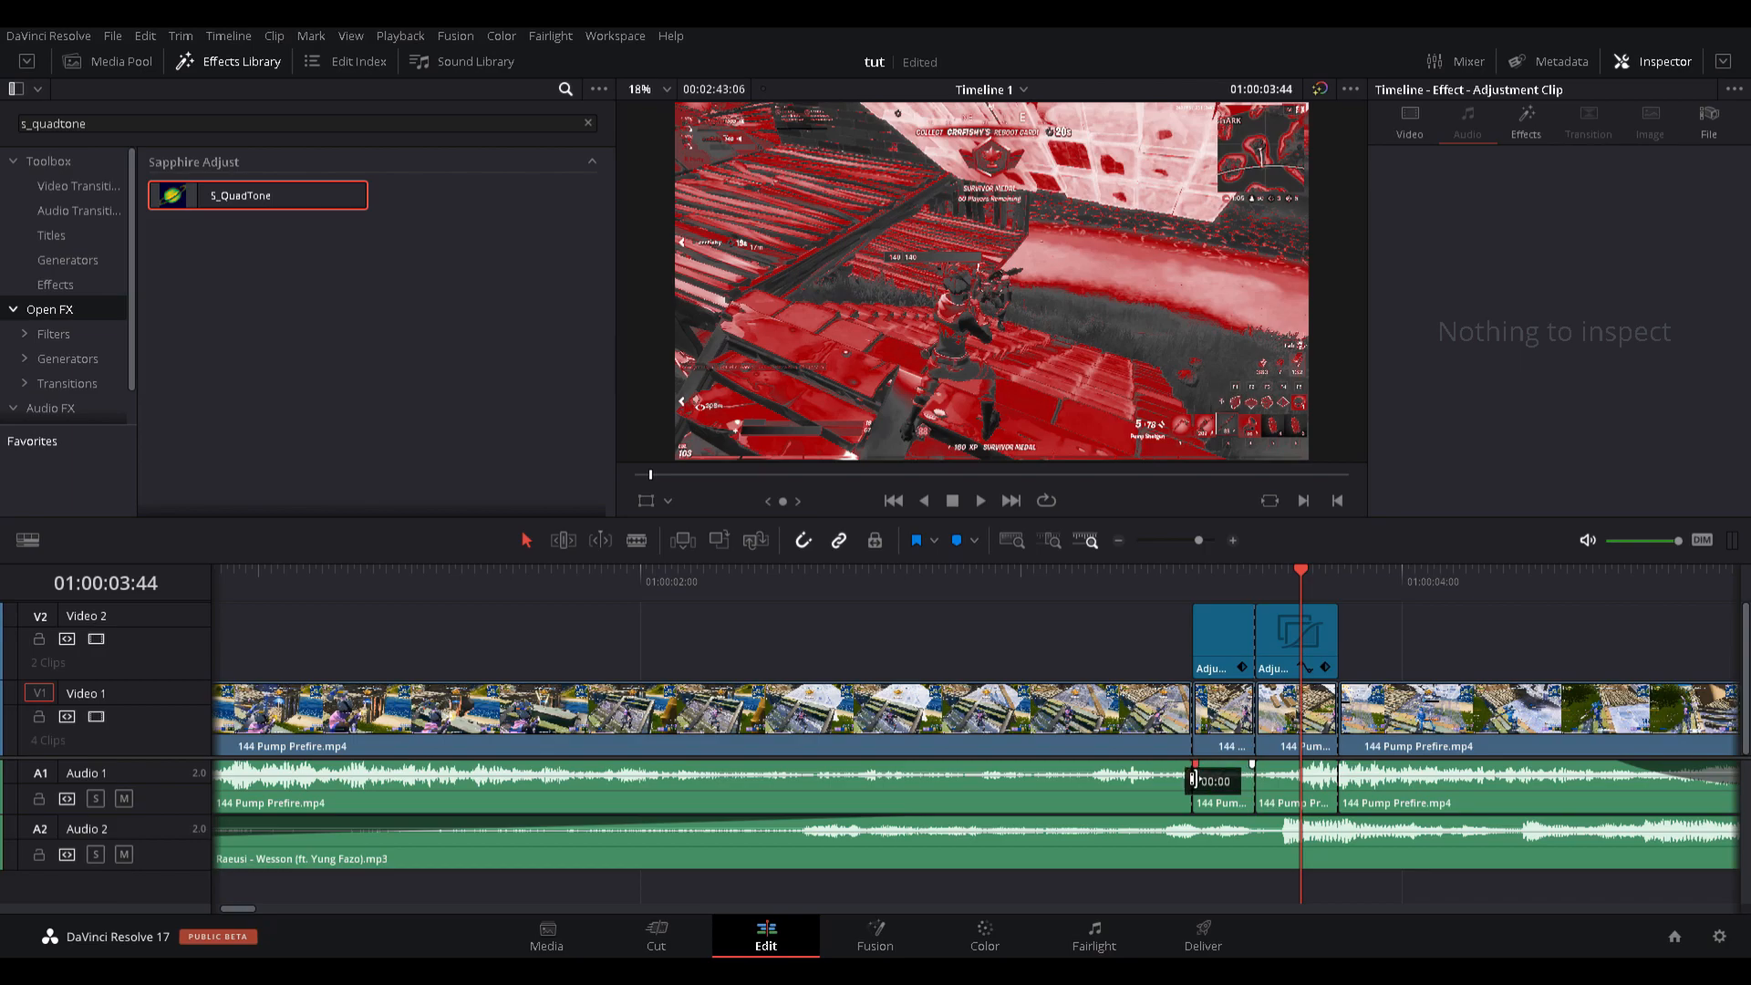
pyautogui.moveTo(1300, 589); pyautogui.dragTo(1211, 611)
pyautogui.click(636, 540)
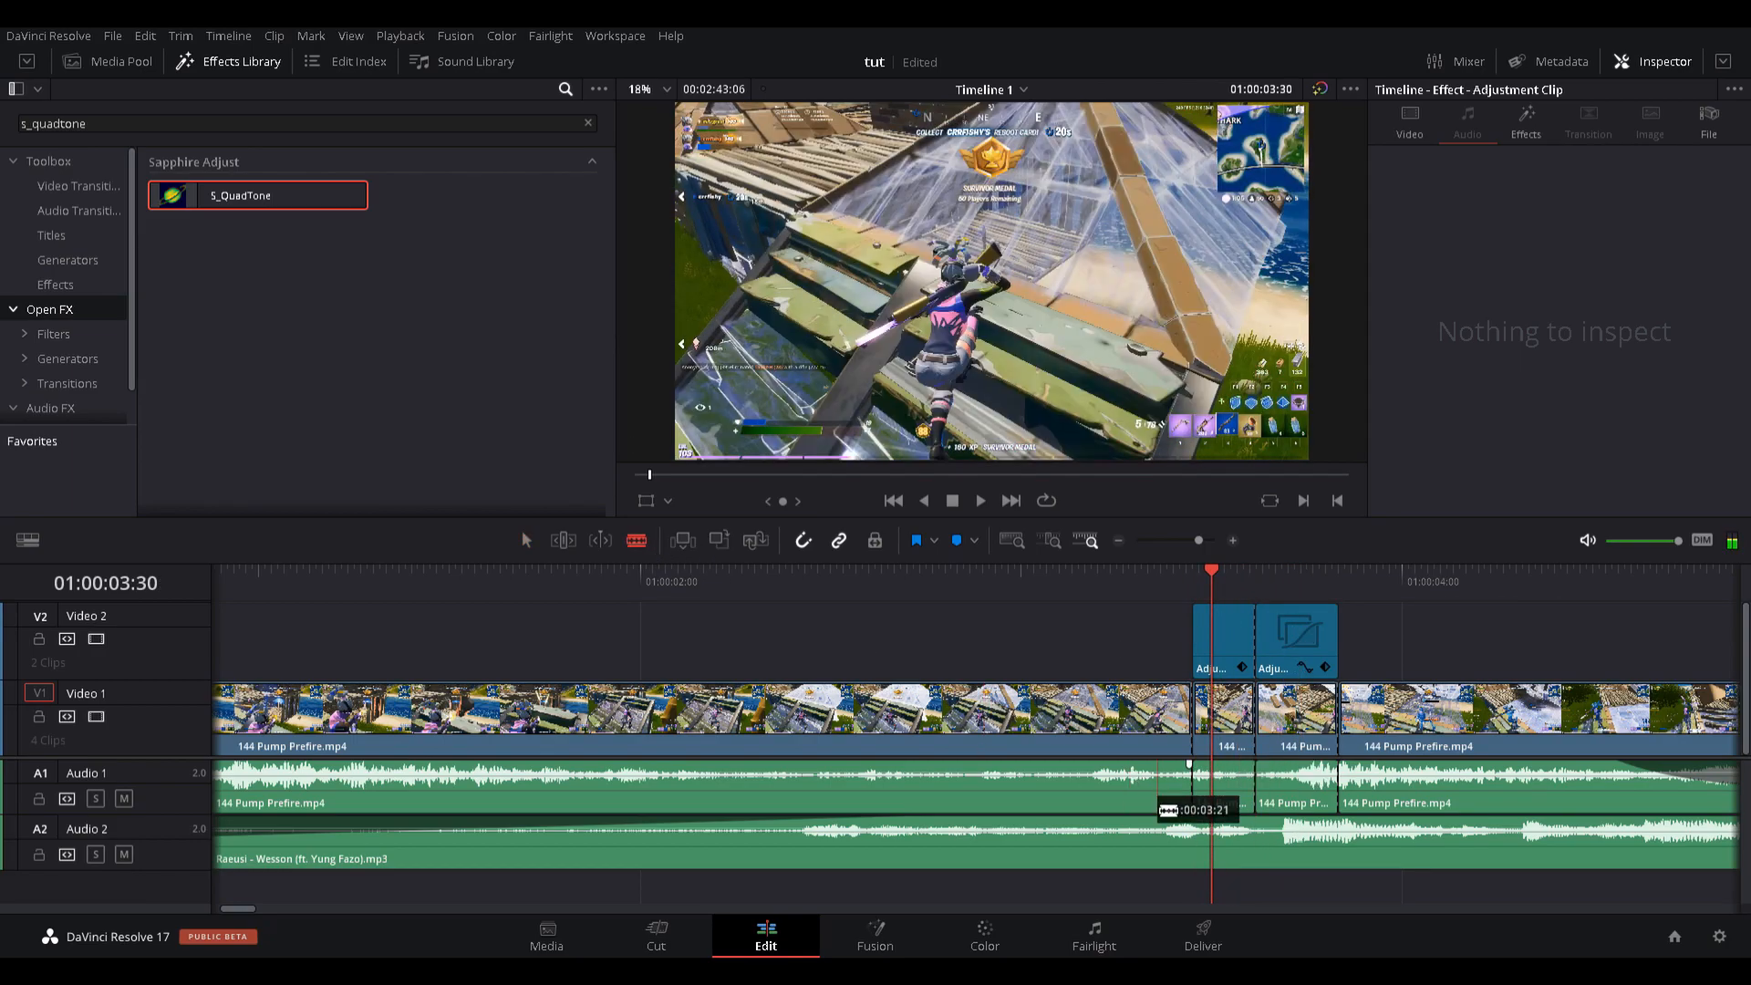
pyautogui.click(1236, 795)
pyautogui.click(1278, 796)
pyautogui.click(1301, 796)
pyautogui.click(1318, 796)
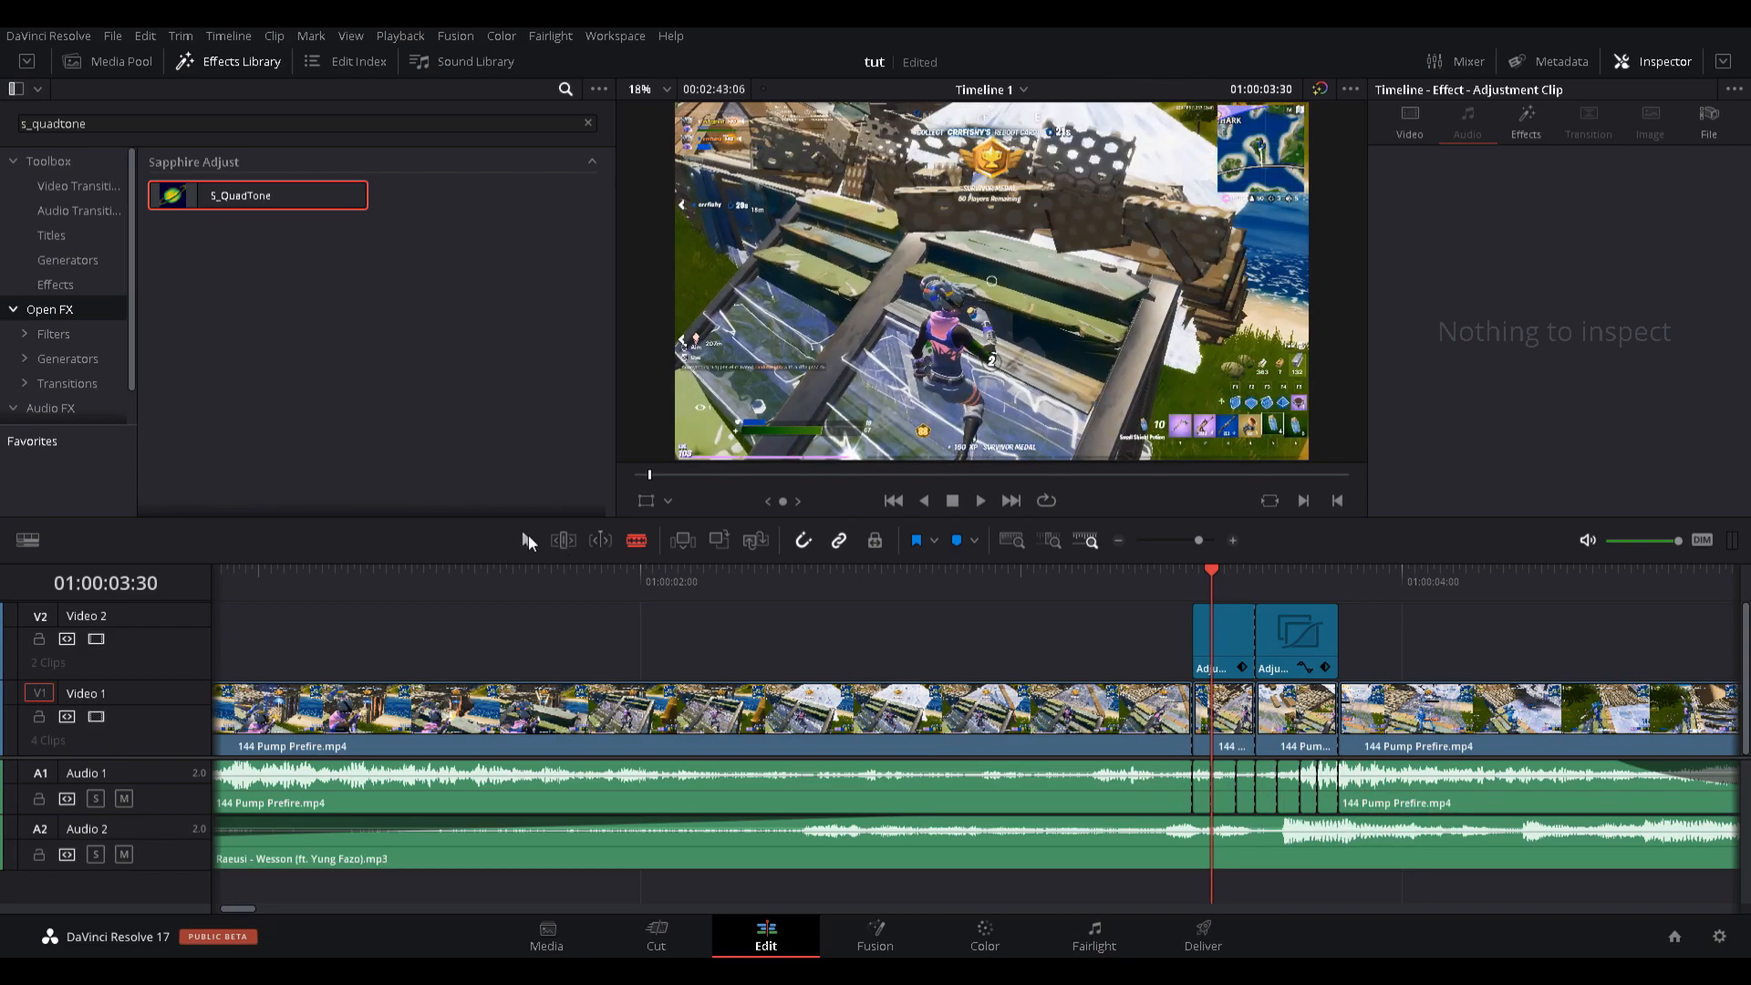
# Delete alternating small pieces of the Audio 1 gameplay sound below the adjustment clips and play back that section.
pyautogui.click(1228, 793)
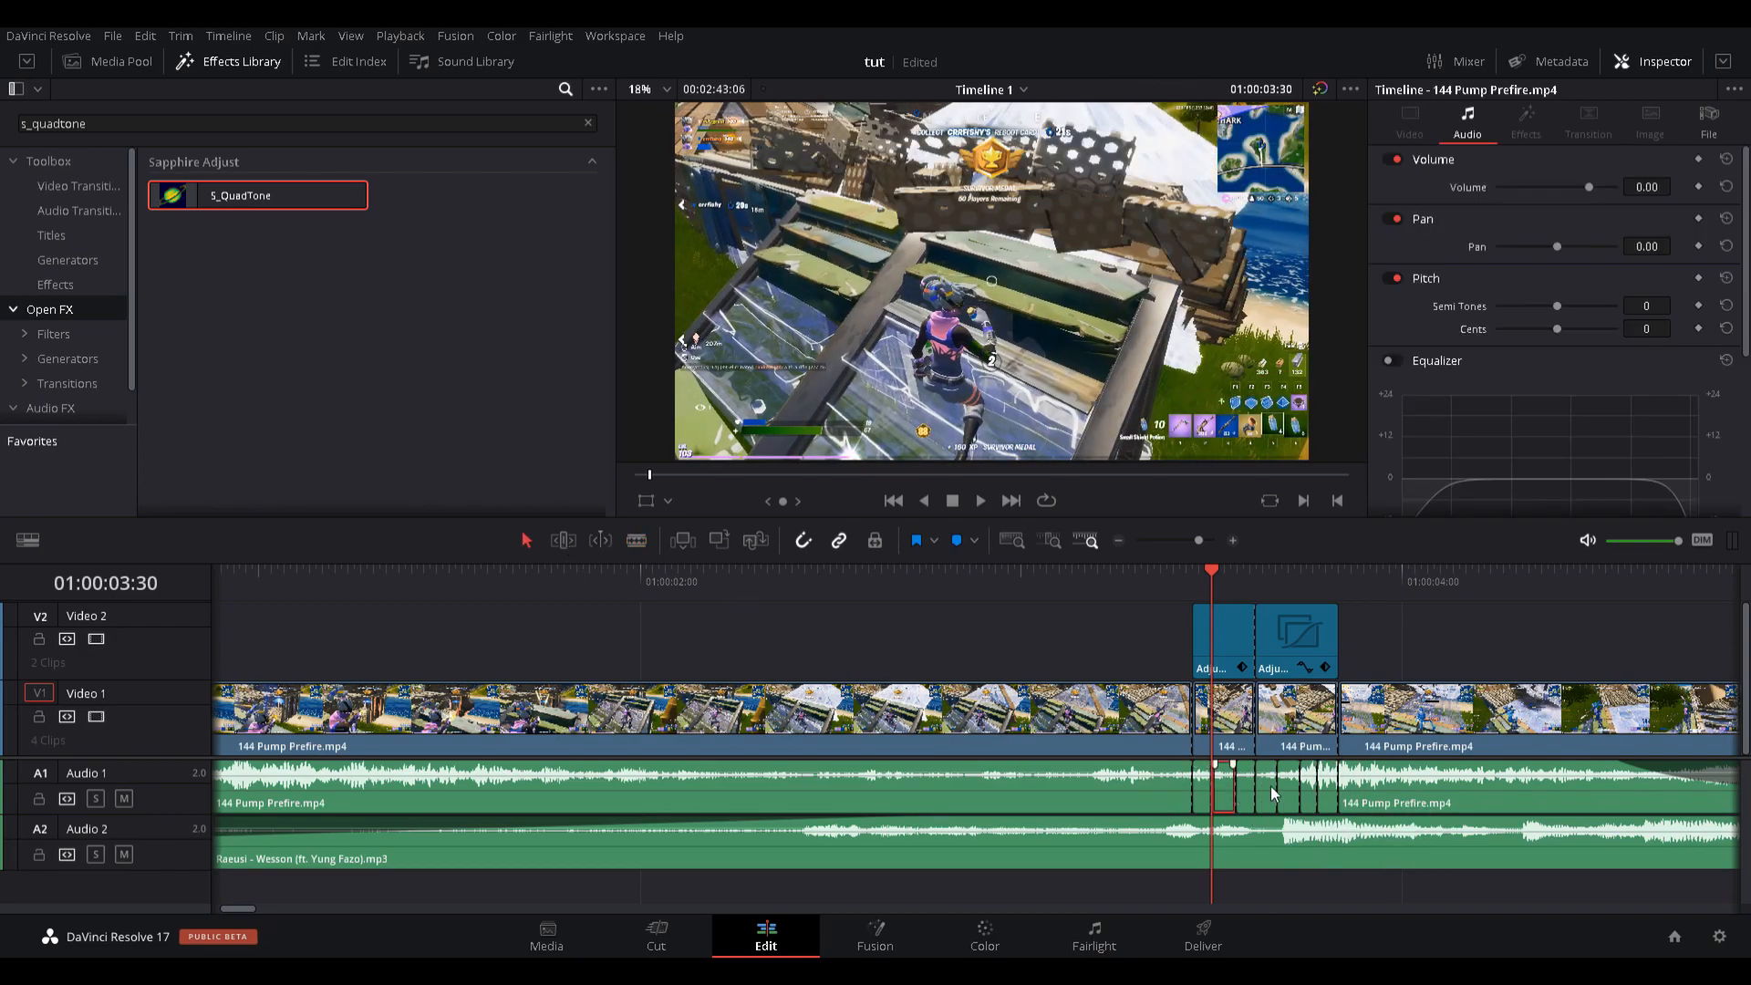
pyautogui.press('BackSpace')
pyautogui.click(1271, 786)
pyautogui.press('BackSpace')
pyautogui.click(1310, 798)
pyautogui.press('BackSpace')
pyautogui.click(1193, 581)
pyautogui.press('space')
pyautogui.moveTo(1631, 588); pyautogui.dragTo(1201, 633)
# Undo the deletions of the small Audio 1 pieces below the adjustment clips.
pyautogui.hotkey('ctrl', 'z')
pyautogui.hotkey('ctrl', 'z')
pyautogui.hotkey('ctrl', 'z')
pyautogui.hotkey('ctrl', 'z')
pyautogui.hotkey('ctrl', 'z')
pyautogui.hotkey('ctrl', 'z')
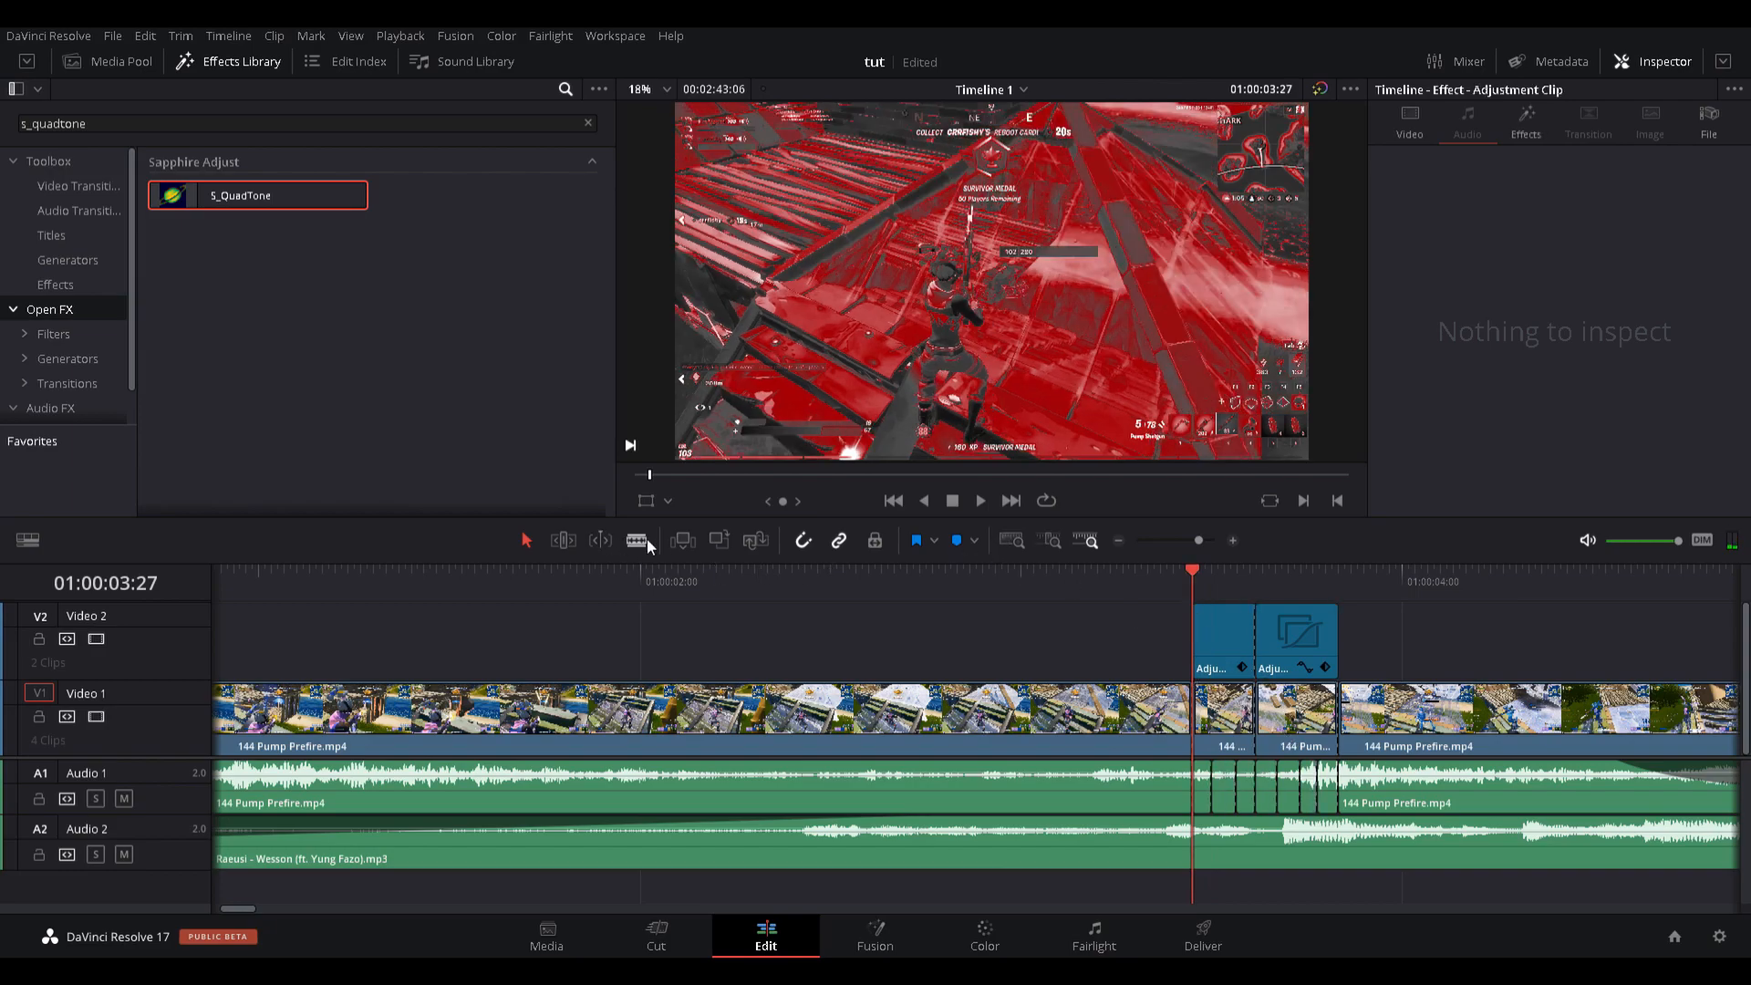
# Split the short Audio 1 pieces below the adjustment clips more finely.
pyautogui.moveTo(1198, 540); pyautogui.dragTo(1222, 539)
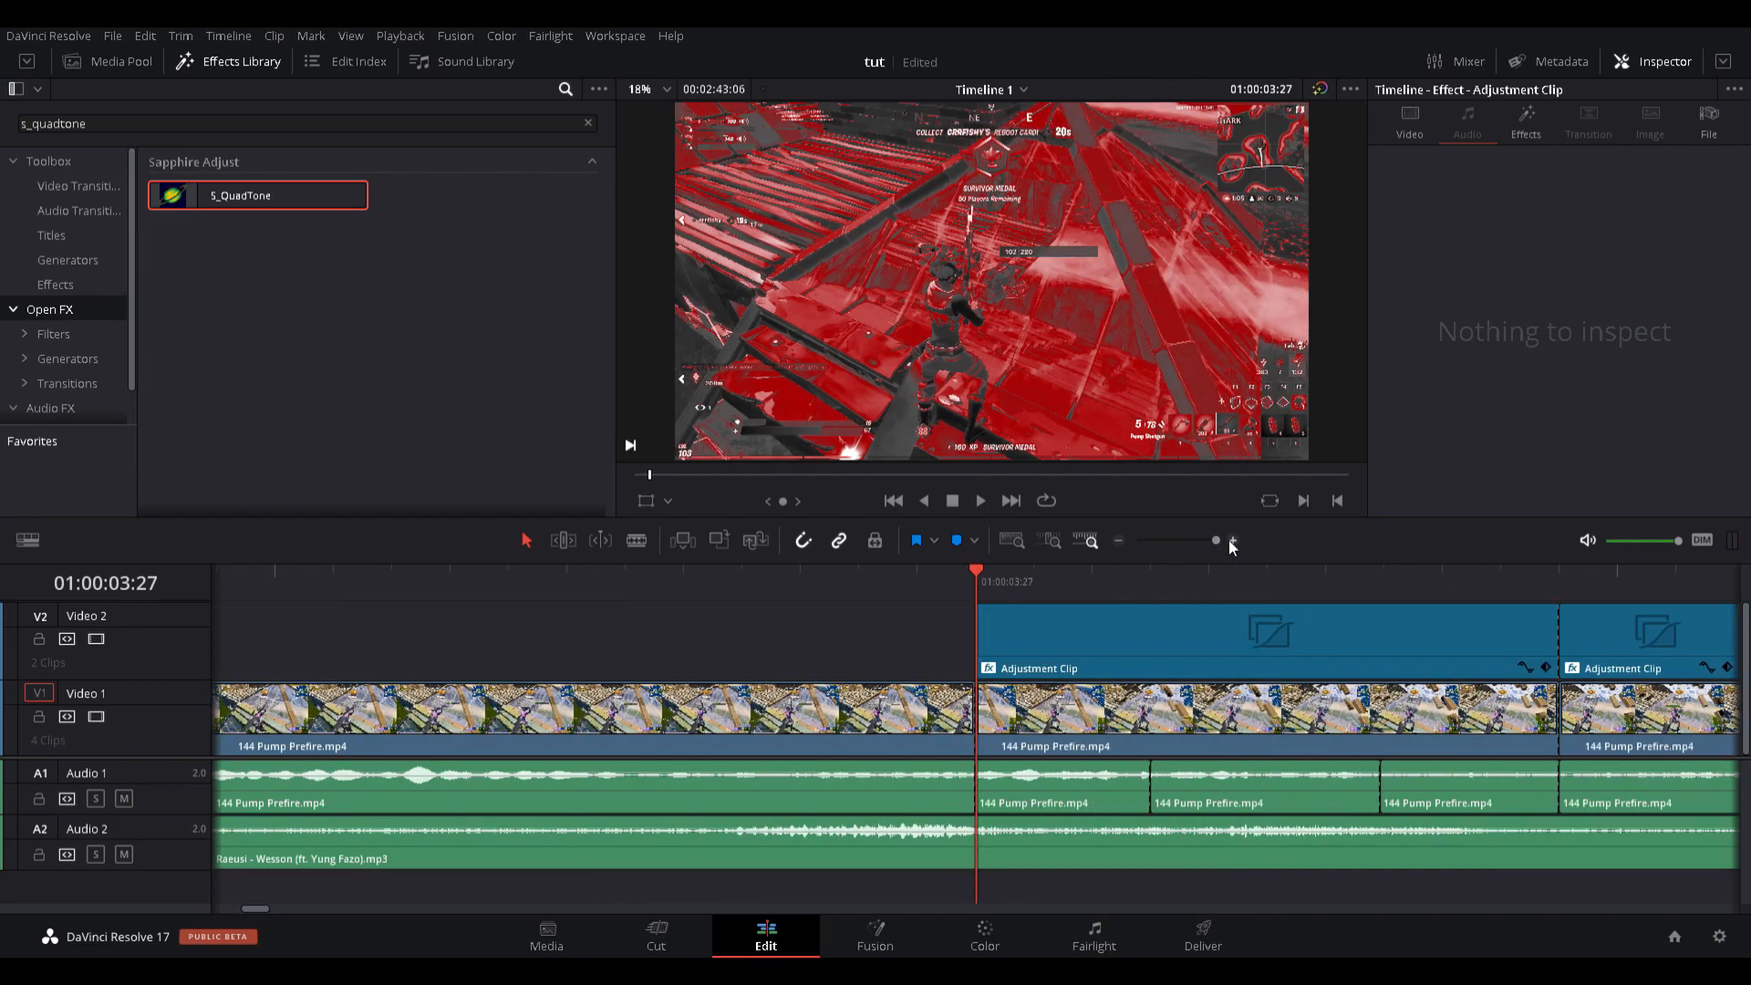
pyautogui.click(637, 540)
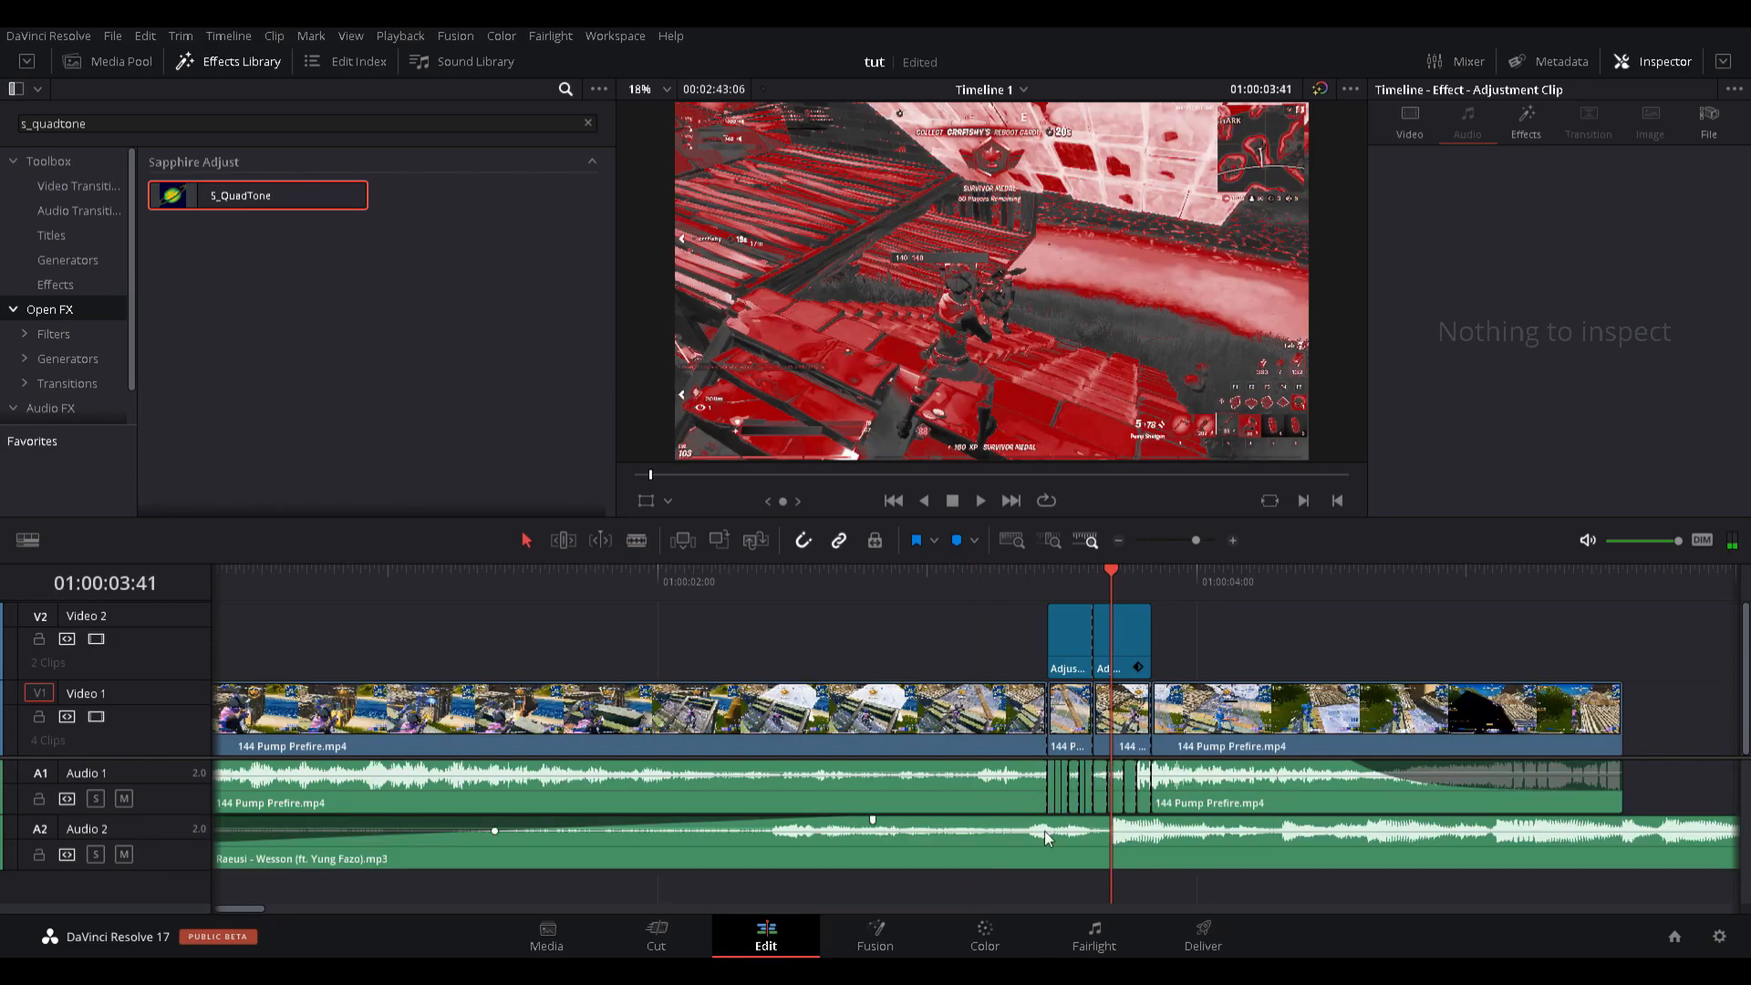
# Split the music on Audio 2 at 01:00:03:27, where the first adjustment clip starts.
pyautogui.click(1047, 582)
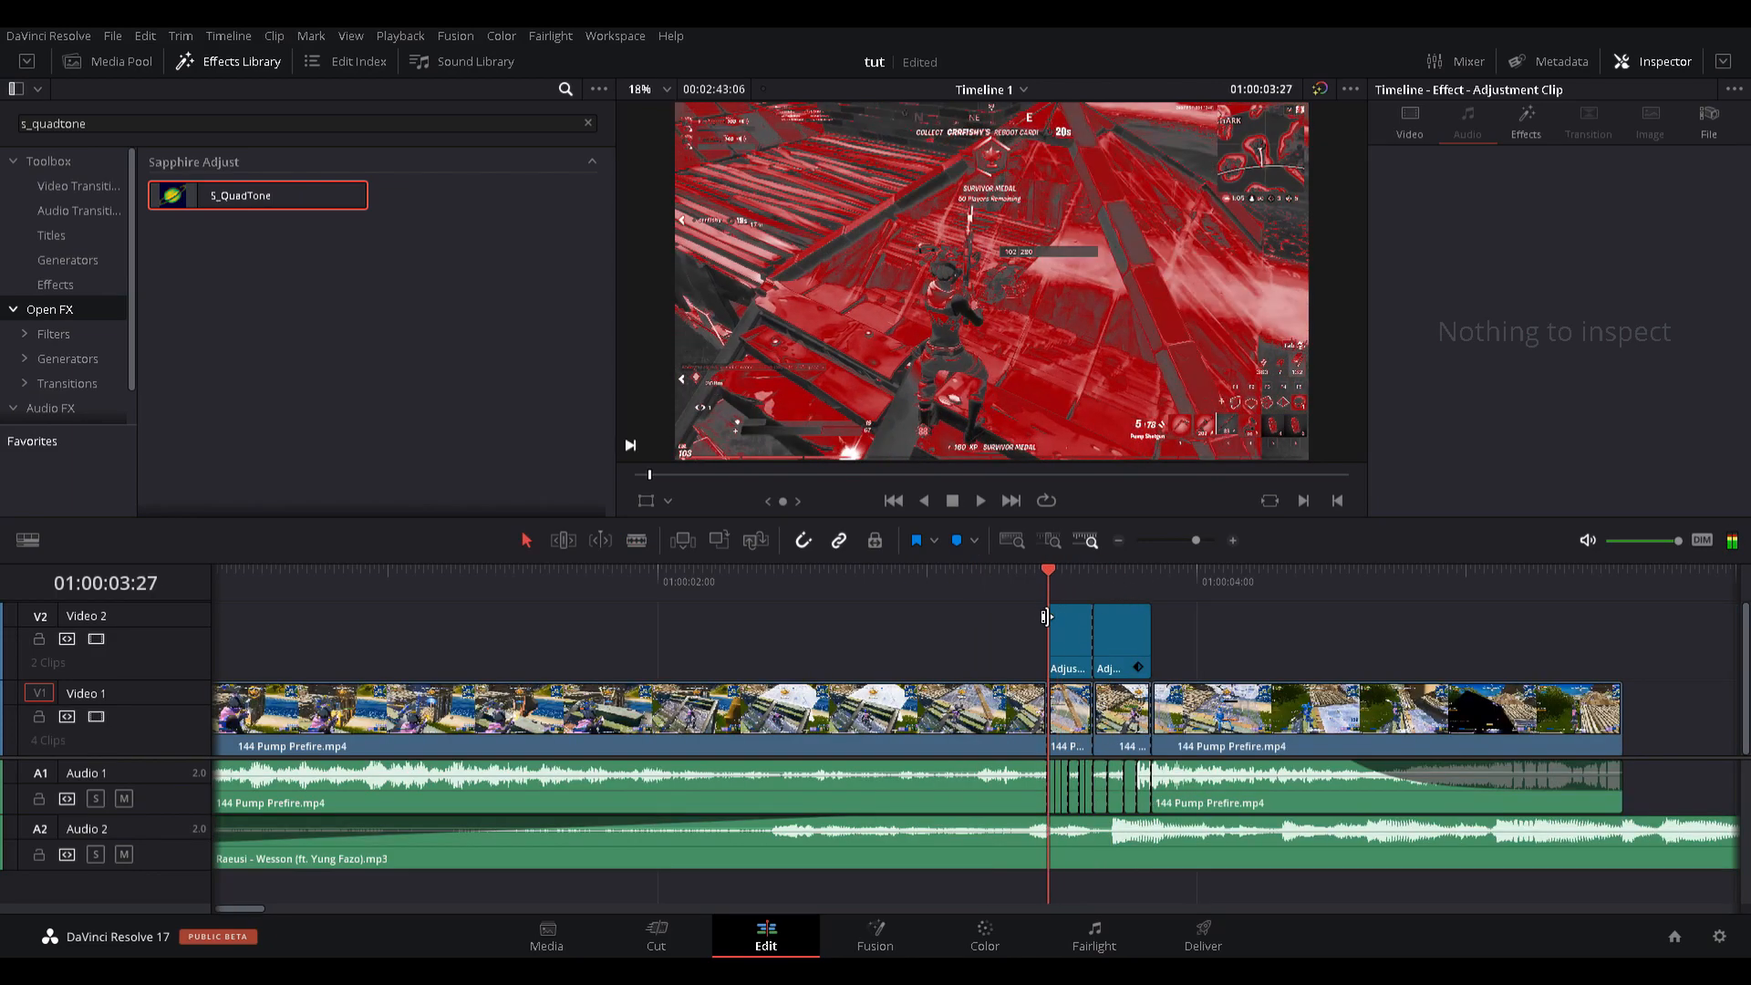
pyautogui.click(1082, 849)
pyautogui.click(636, 540)
pyautogui.click(1049, 857)
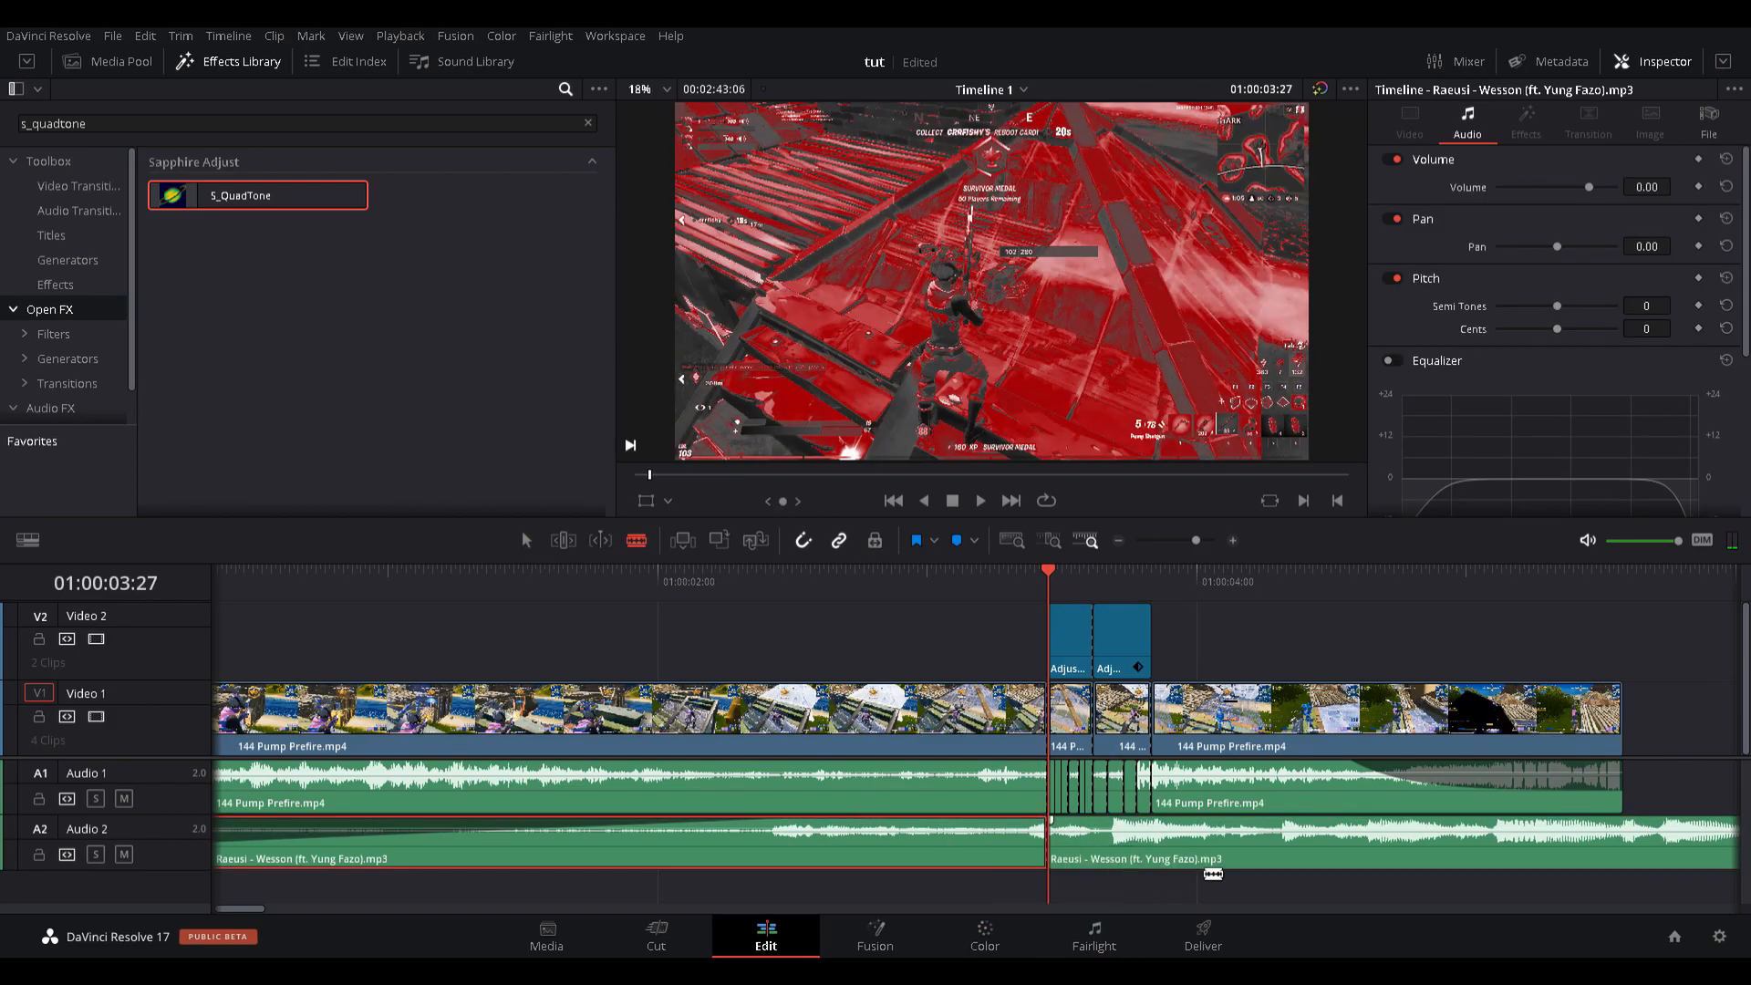
# Split the Audio 2 music at the end of the adjustment clips and into several short pieces beneath them.
pyautogui.click(1153, 850)
pyautogui.click(1137, 850)
pyautogui.click(1124, 850)
pyautogui.click(1106, 852)
pyautogui.click(1094, 852)
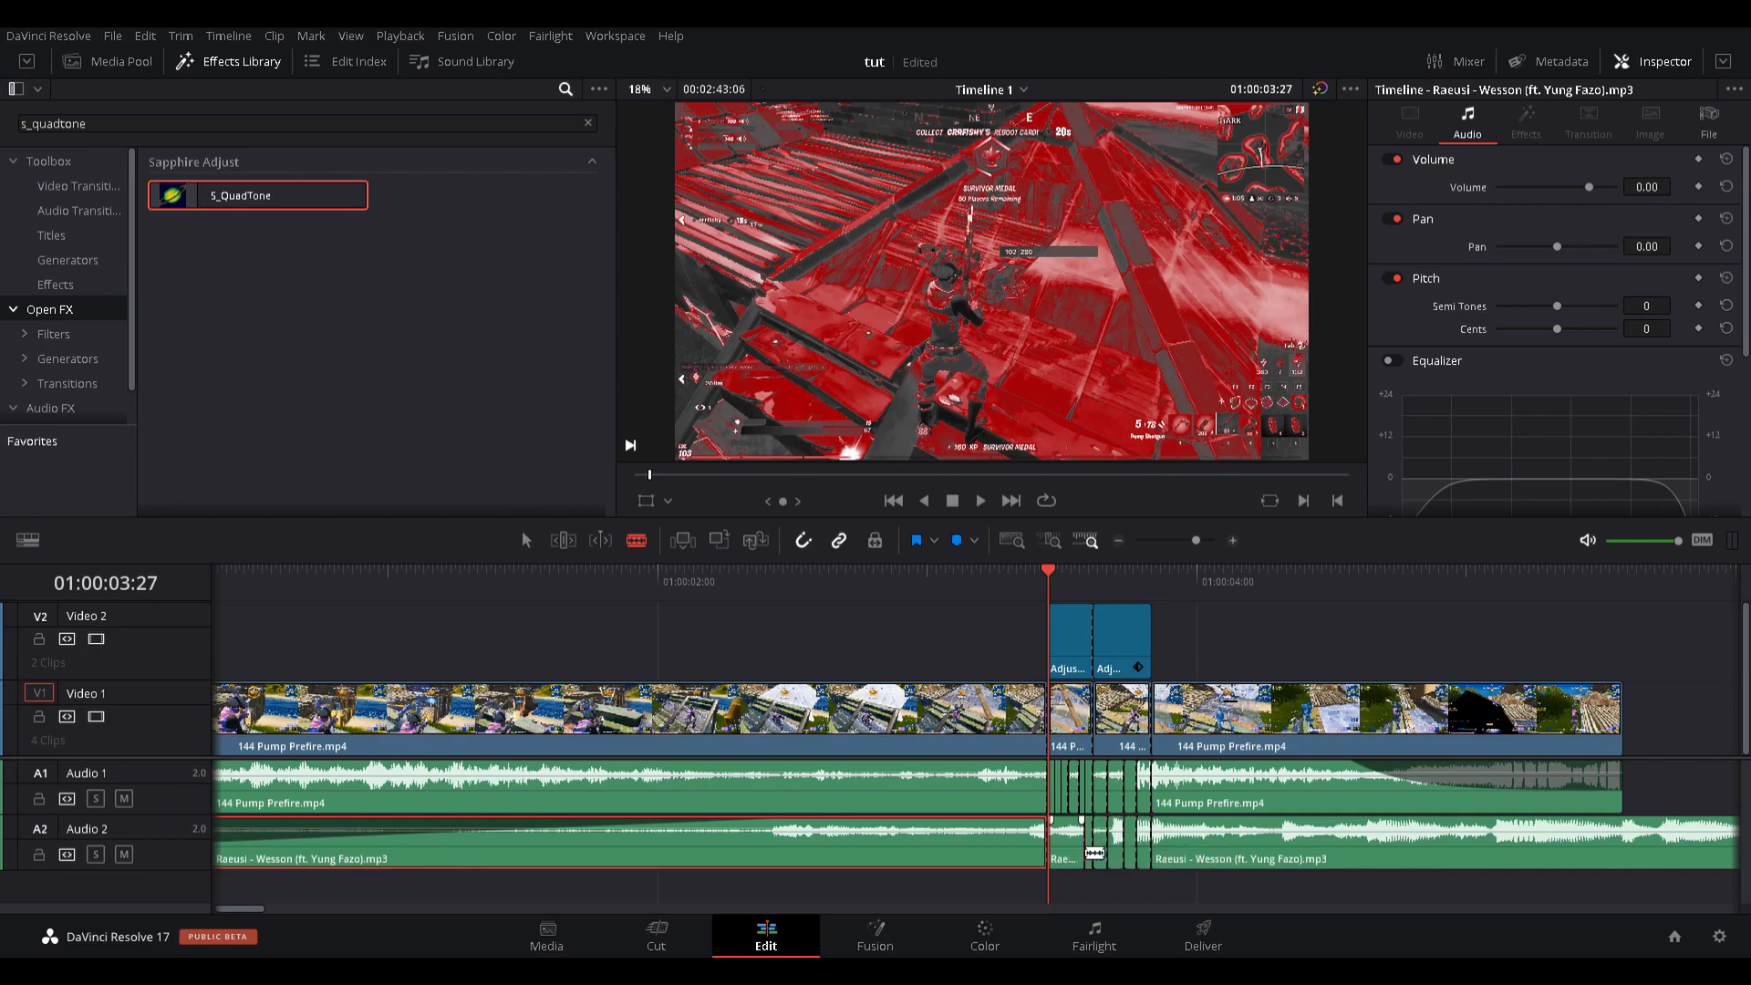
pyautogui.click(1078, 851)
pyautogui.click(1065, 852)
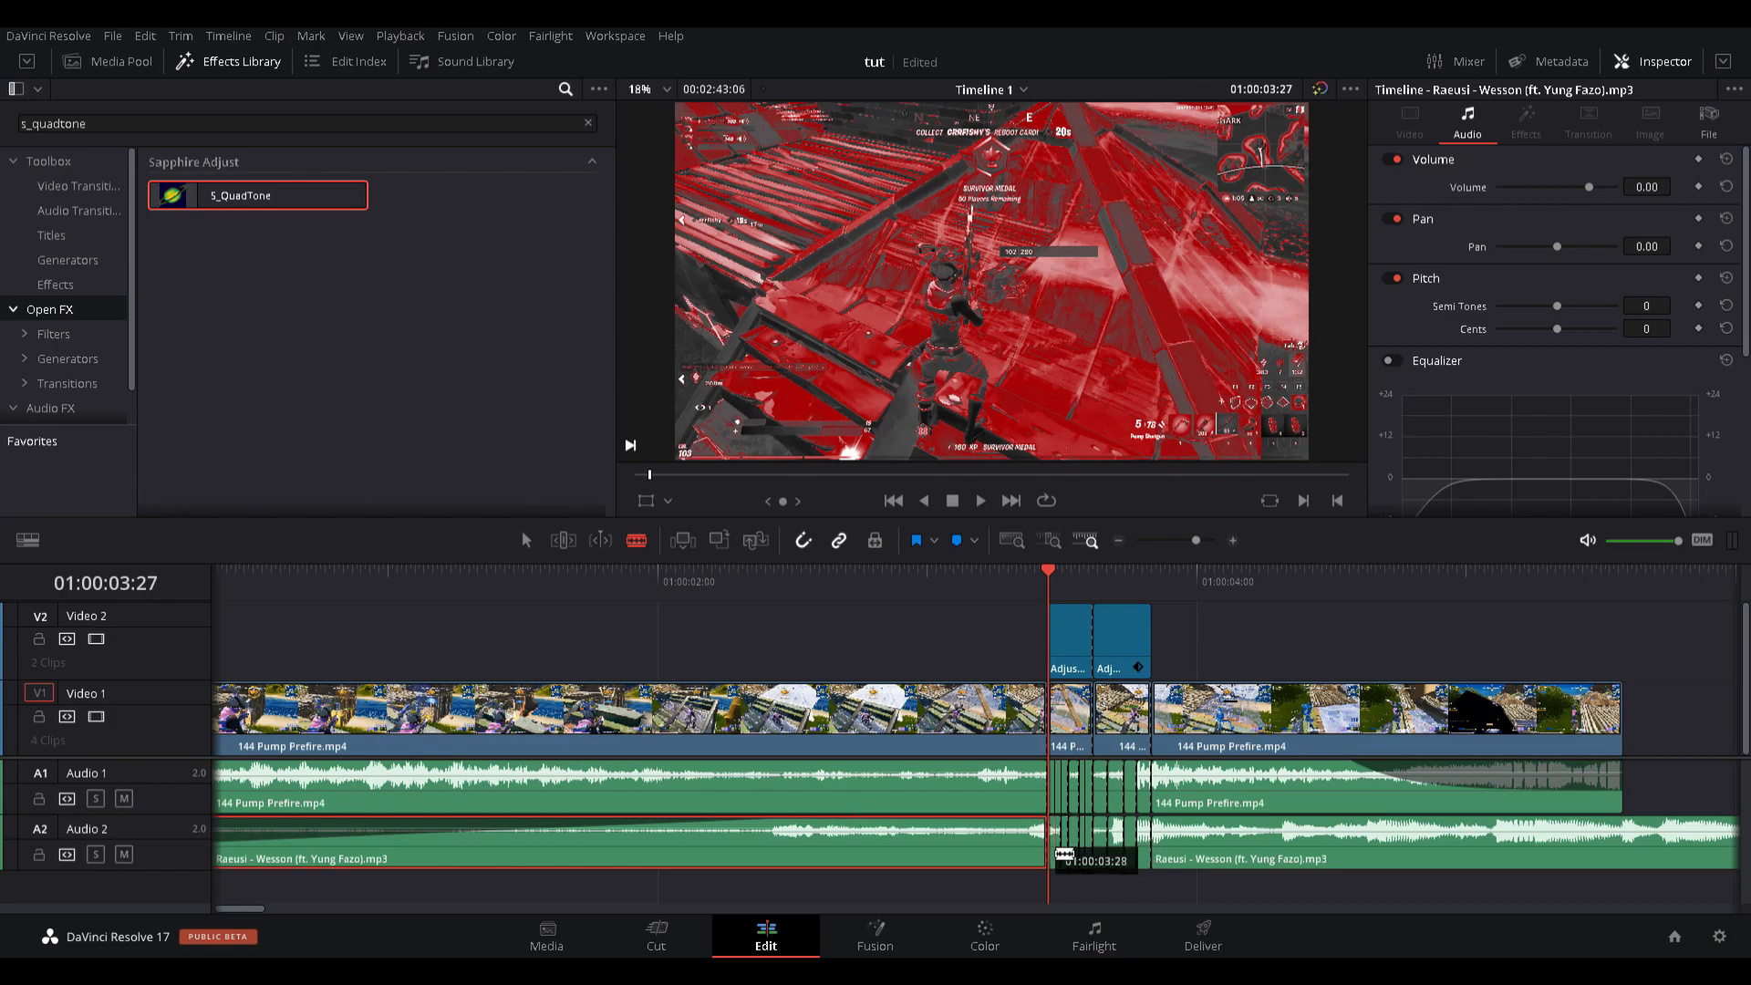
pyautogui.click(526, 540)
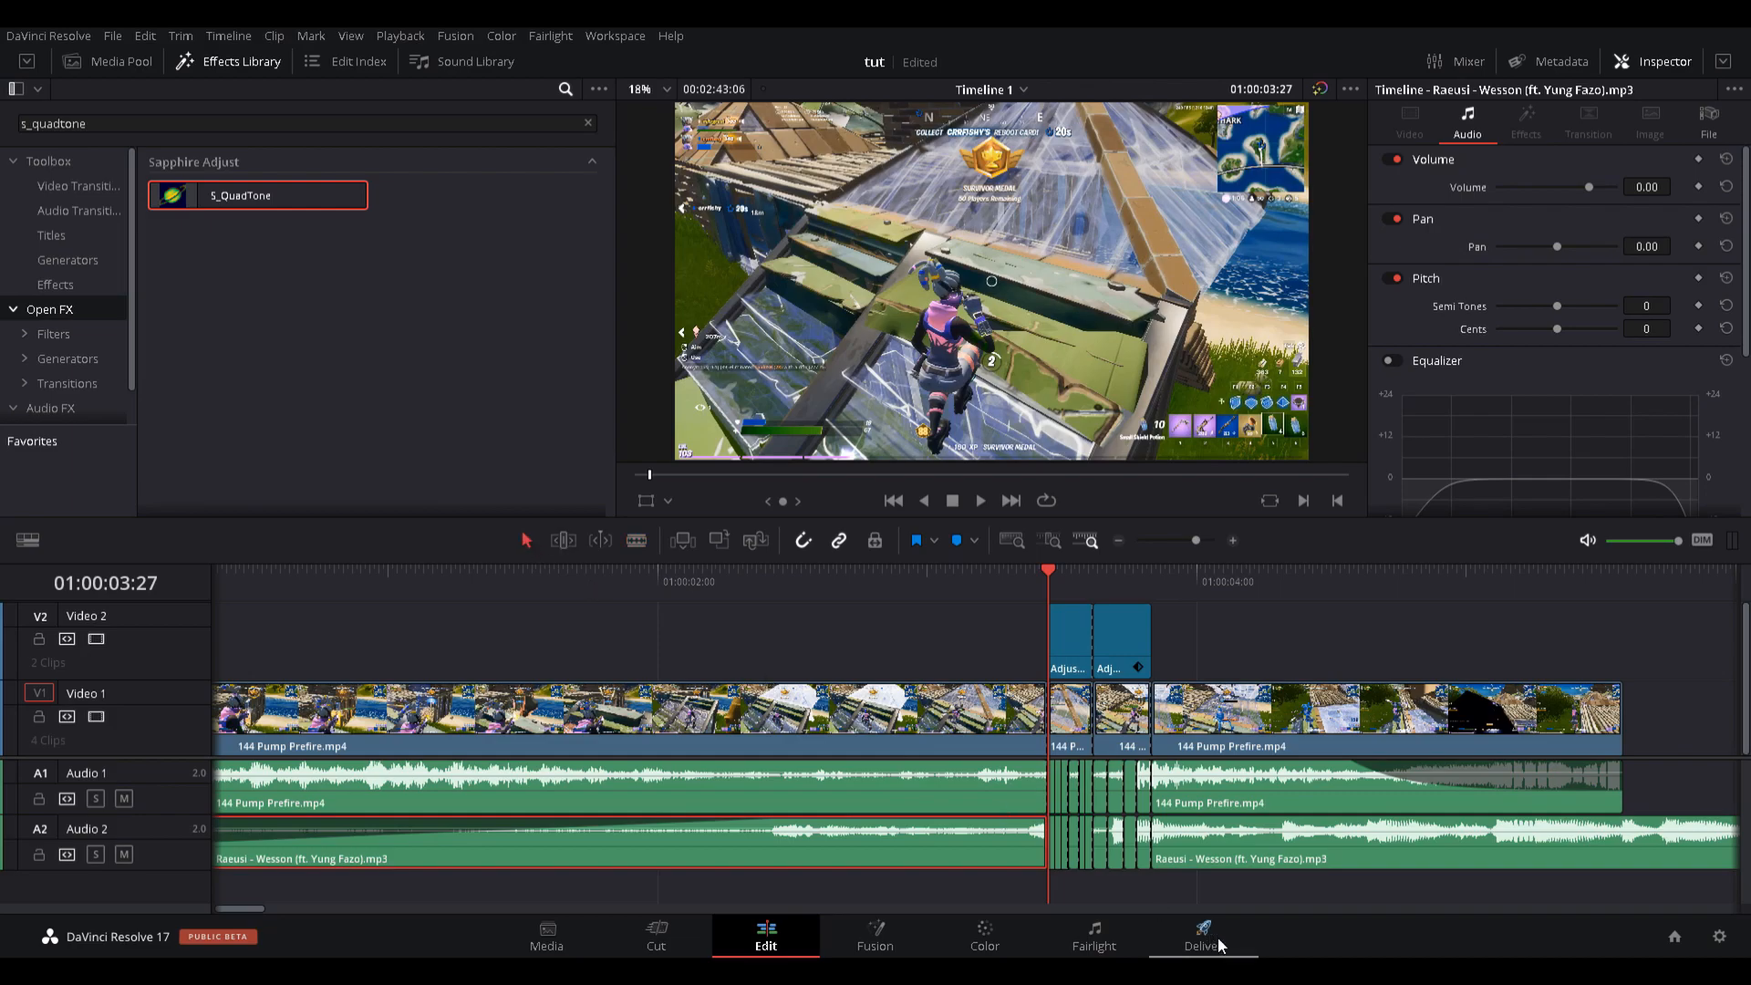
# Delete alternating short pieces of the Audio 2 music below the adjustment clips to leave gaps for a stutter effect.
pyautogui.click(1060, 855)
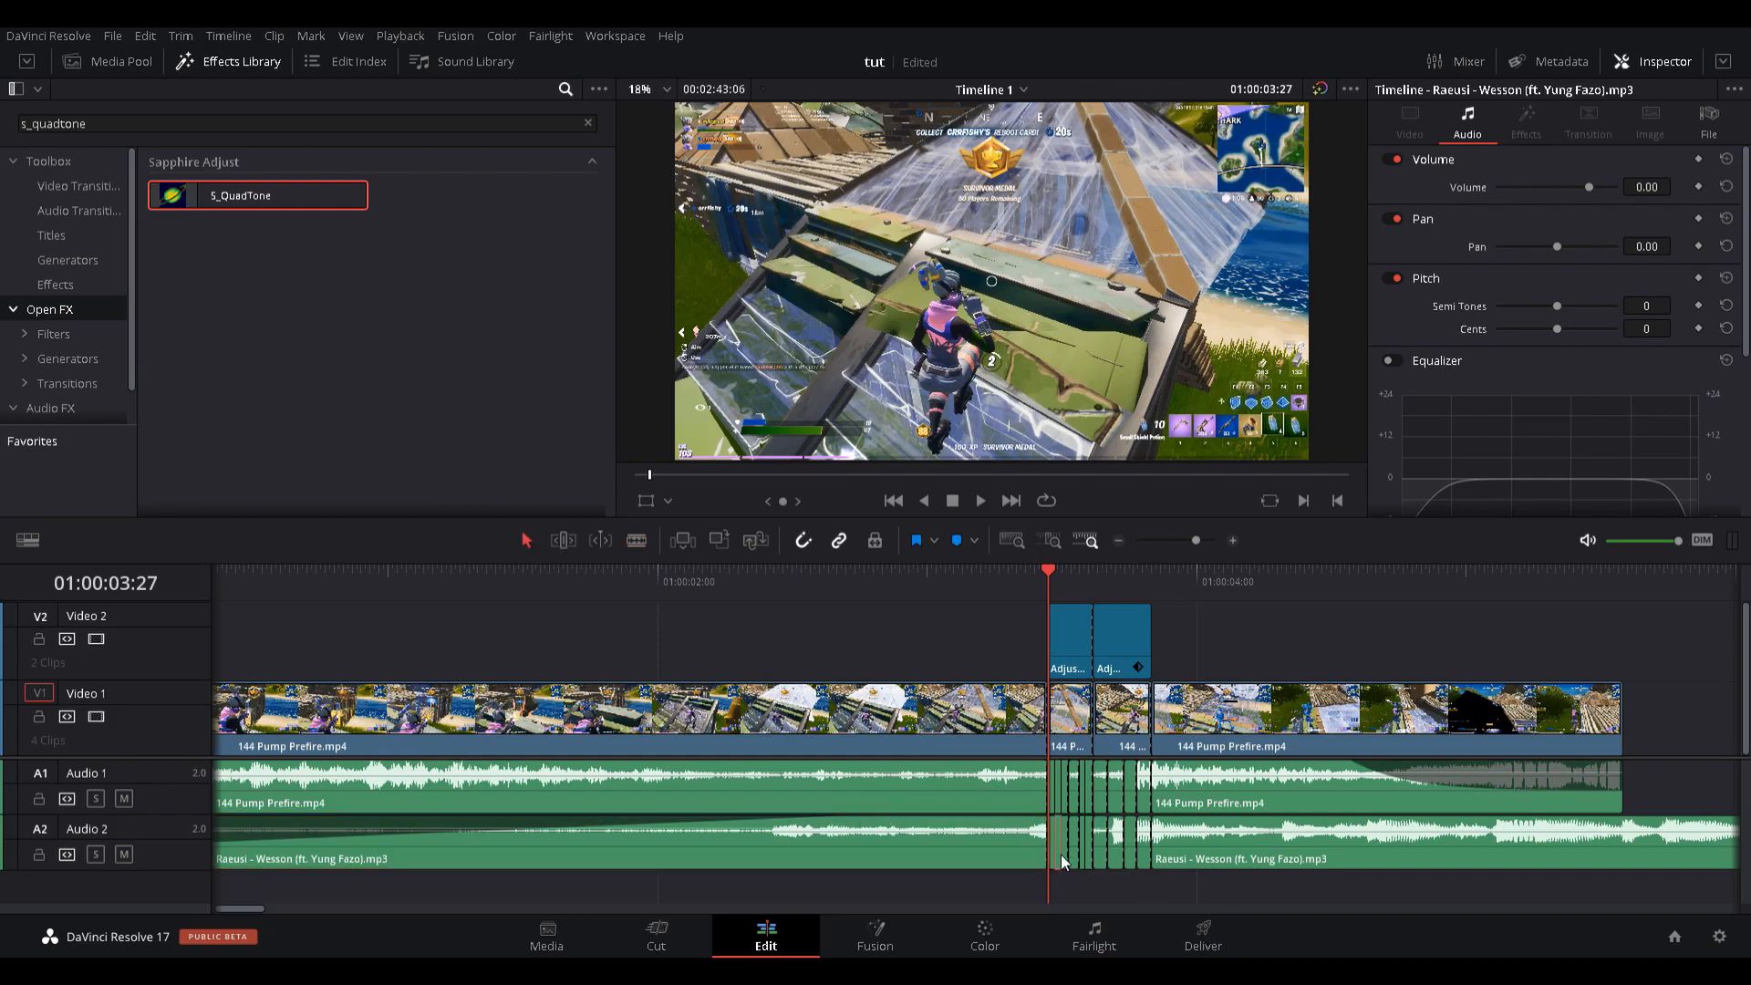
pyautogui.press('BackSpace')
pyautogui.click(1074, 852)
pyautogui.press('BackSpace')
pyautogui.click(1091, 854)
pyautogui.click(1114, 856)
pyautogui.press('BackSpace')
pyautogui.click(1142, 856)
pyautogui.press('BackSpace')
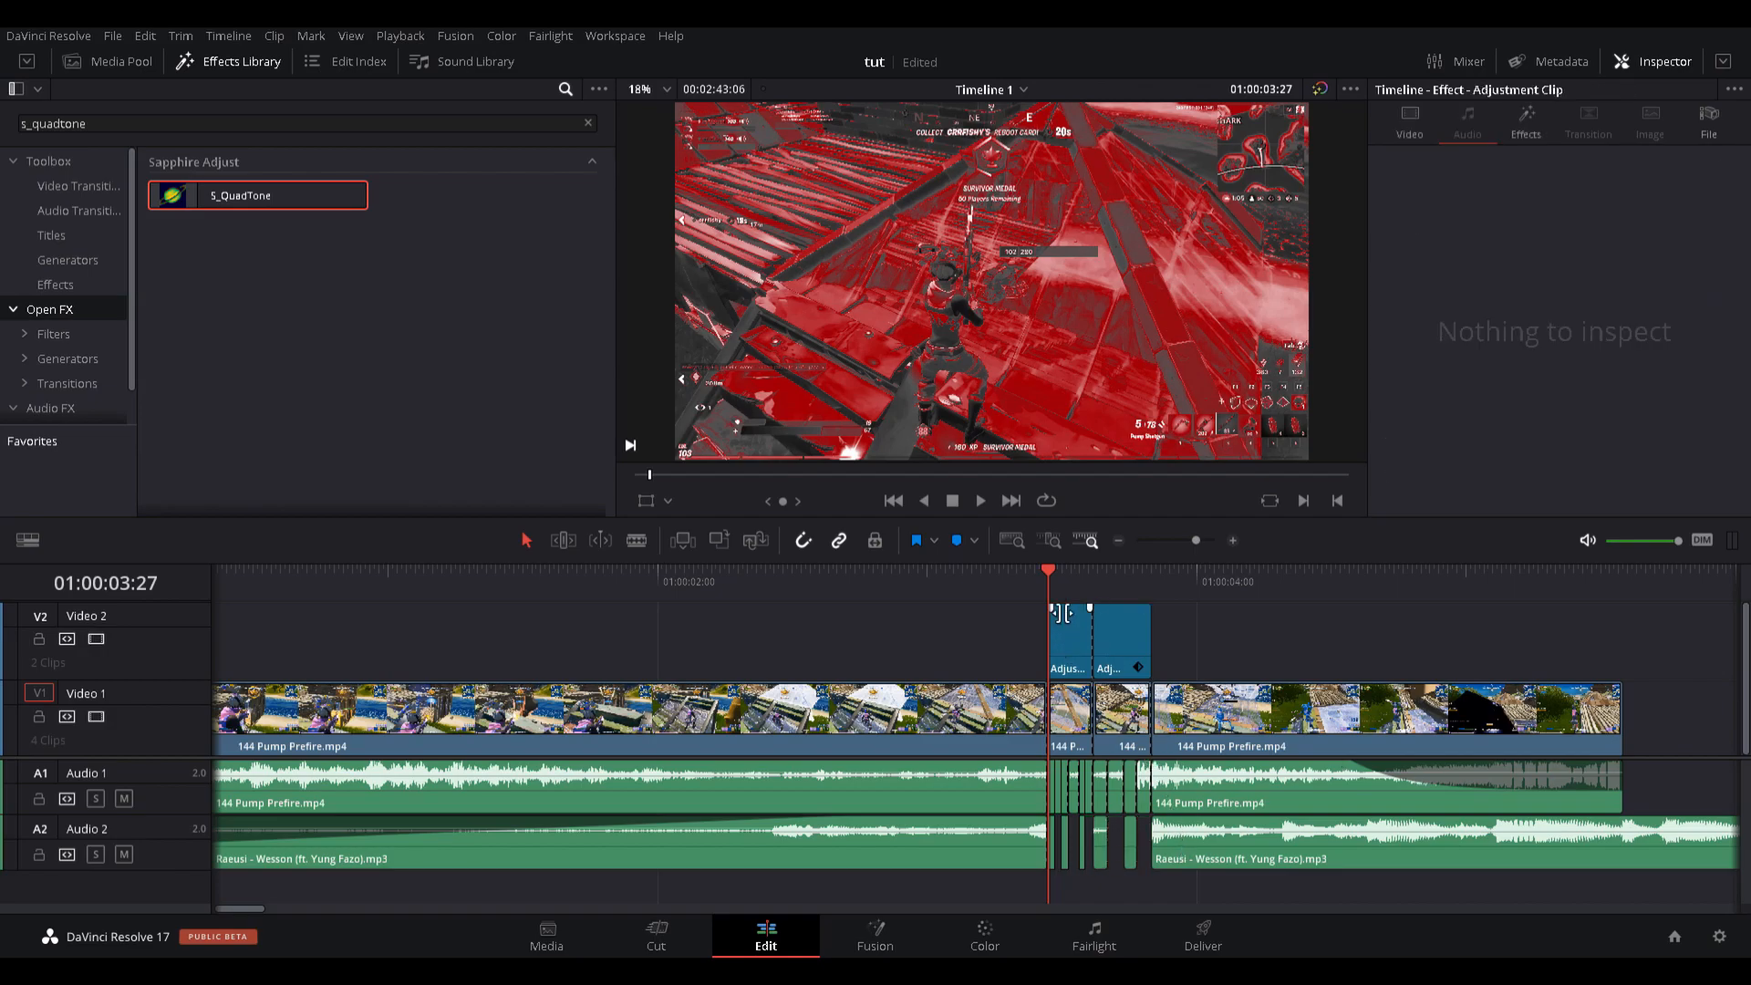
# Play back the section around the adjustment clips to check the stuttered audio.
pyautogui.click(1051, 569)
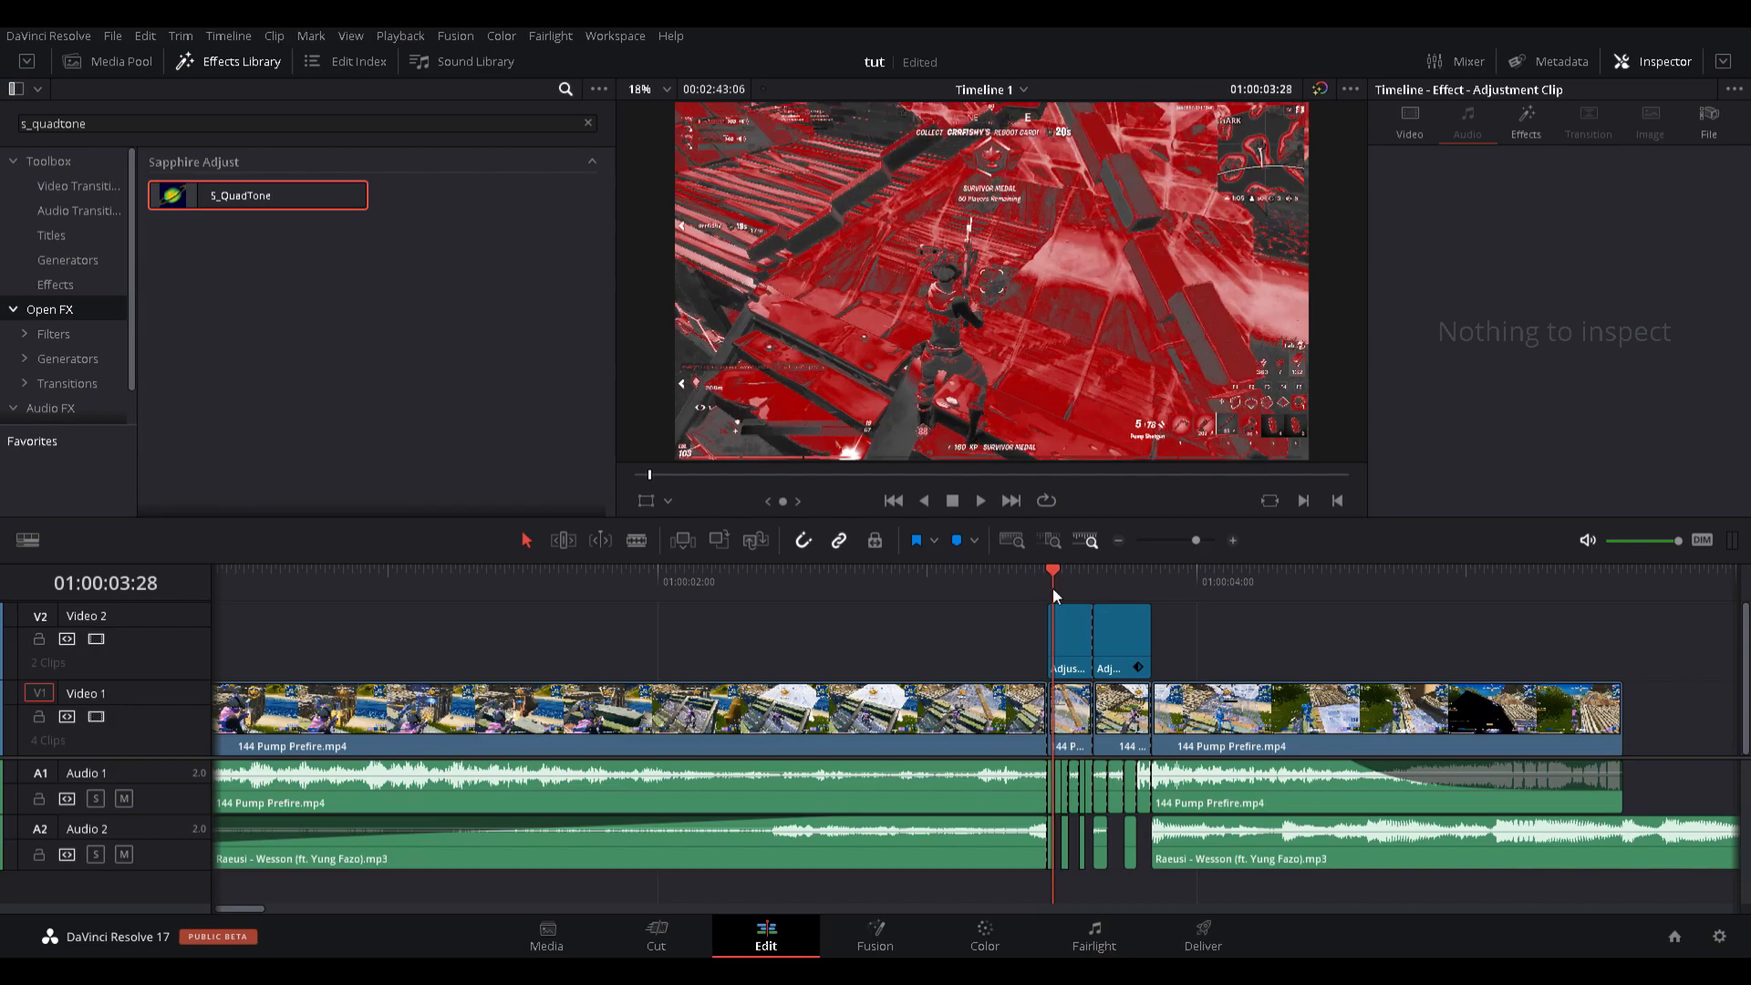
pyautogui.click(1042, 576)
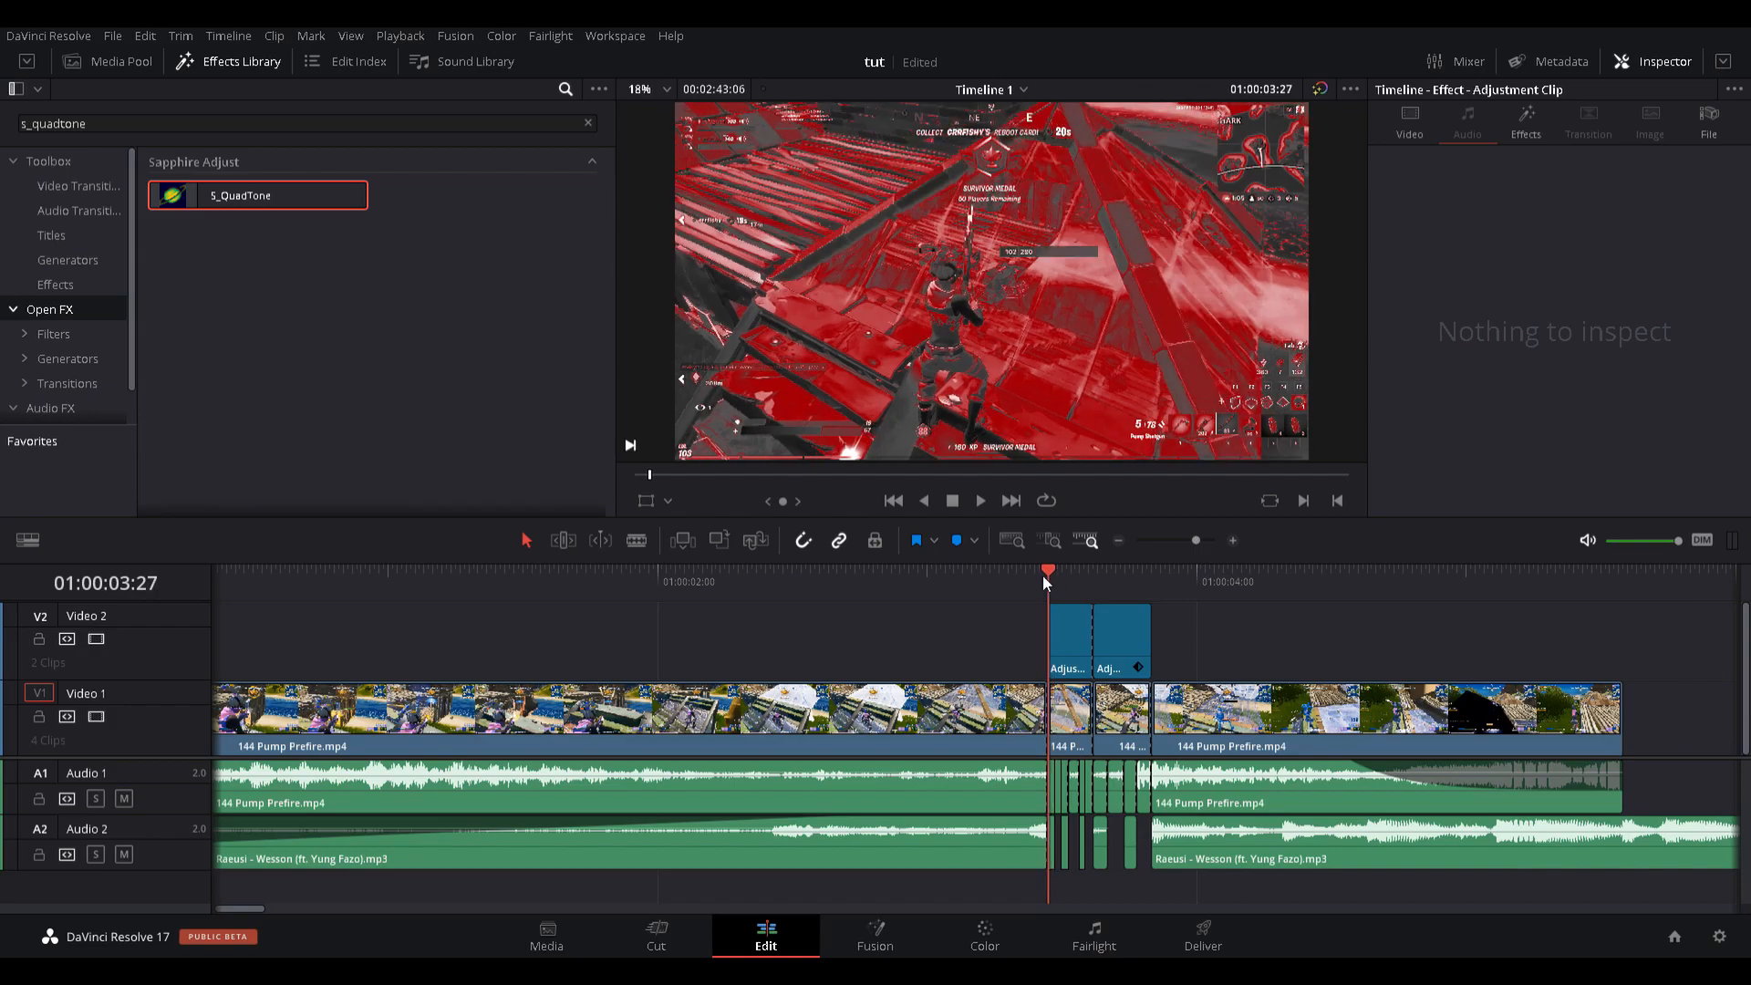
pyautogui.click(1079, 739)
pyautogui.moveTo(1057, 578); pyautogui.dragTo(926, 590)
pyautogui.press('space')
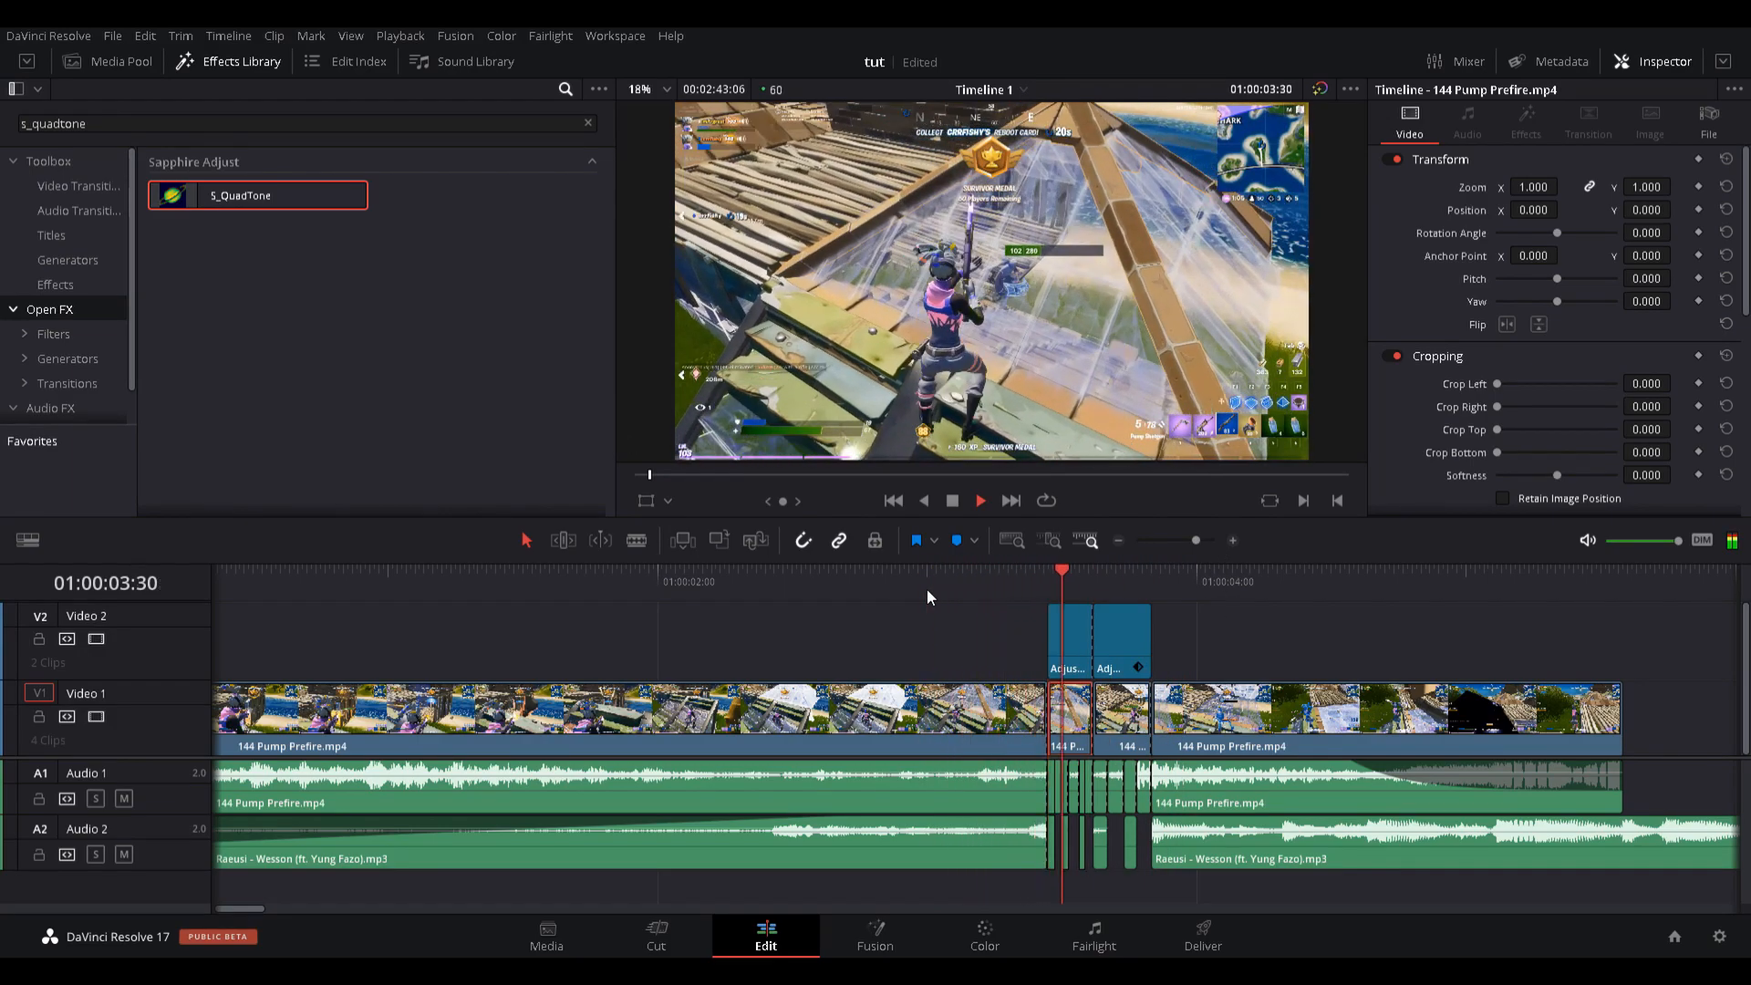
pyautogui.moveTo(1418, 588); pyautogui.dragTo(1157, 604)
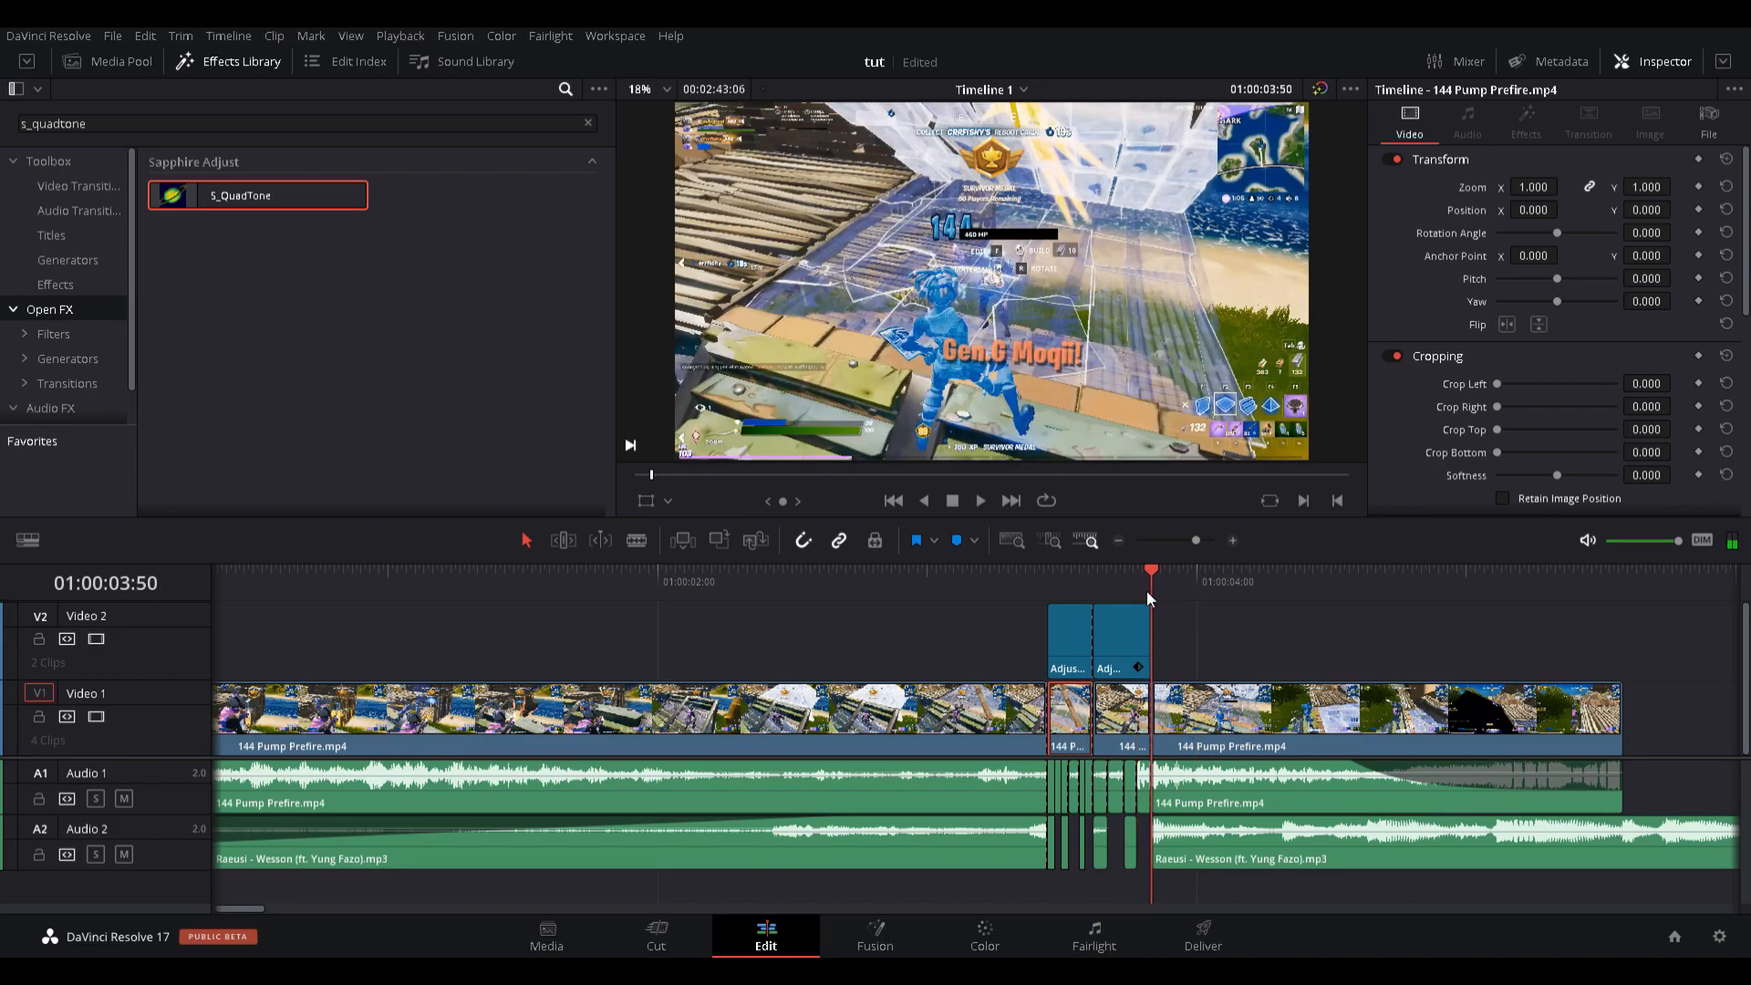
# Add fade-ins and fade-outs to both adjustment clips on Video 2 and play back the section.
pyautogui.moveTo(1150, 609); pyautogui.dragTo(1076, 613)
pyautogui.moveTo(1135, 577); pyautogui.dragTo(1036, 578)
pyautogui.press('space')
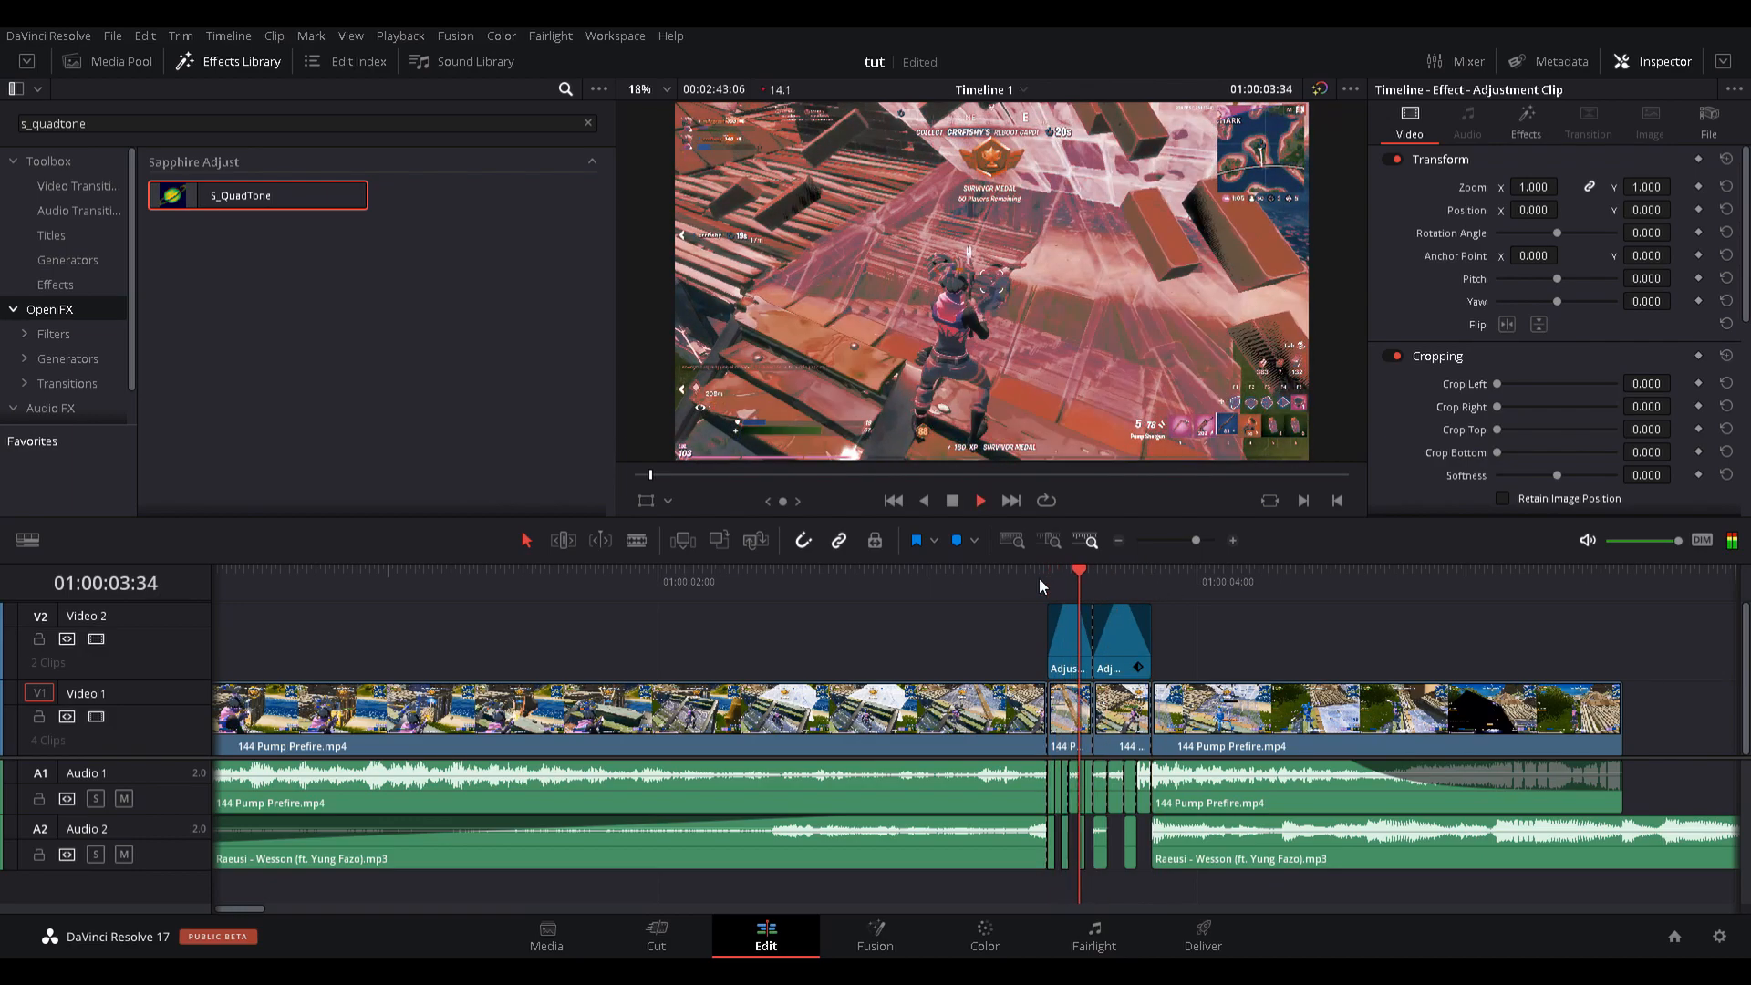
pyautogui.press('space')
pyautogui.click(1043, 580)
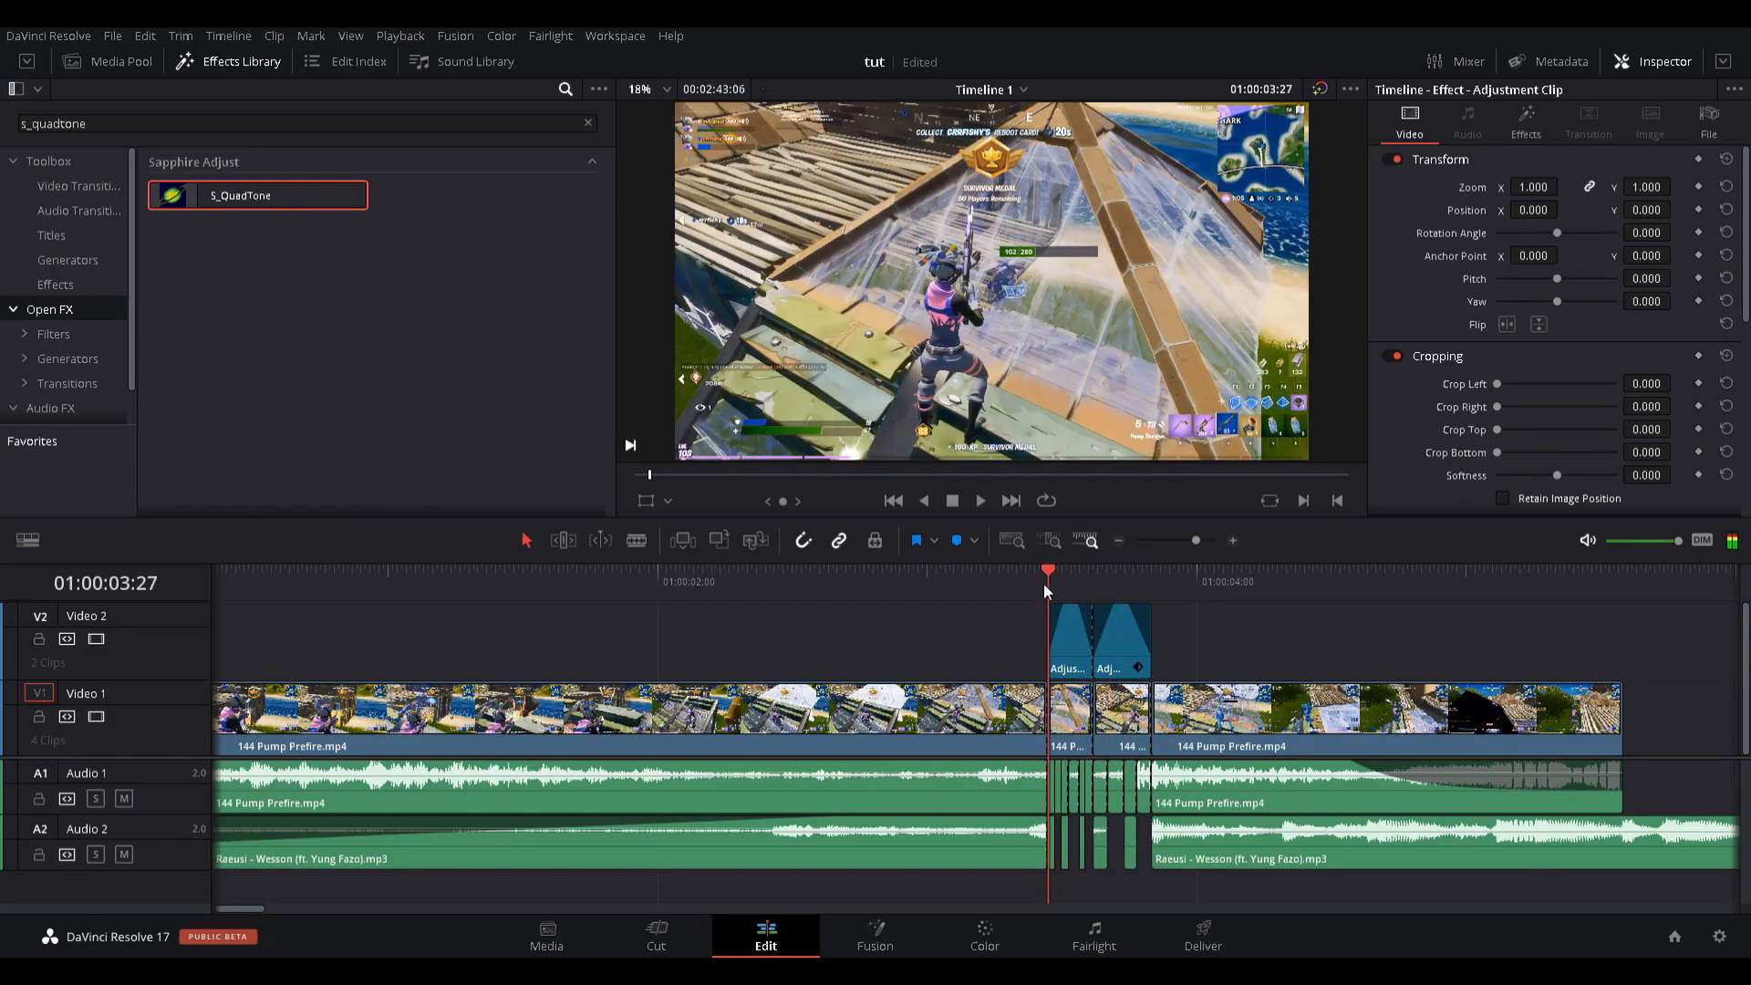
# Add fade-ins and fade-outs to the two short Video 1 segments below the adjustment clips and play them back.
pyautogui.moveTo(1051, 685); pyautogui.dragTo(1067, 686)
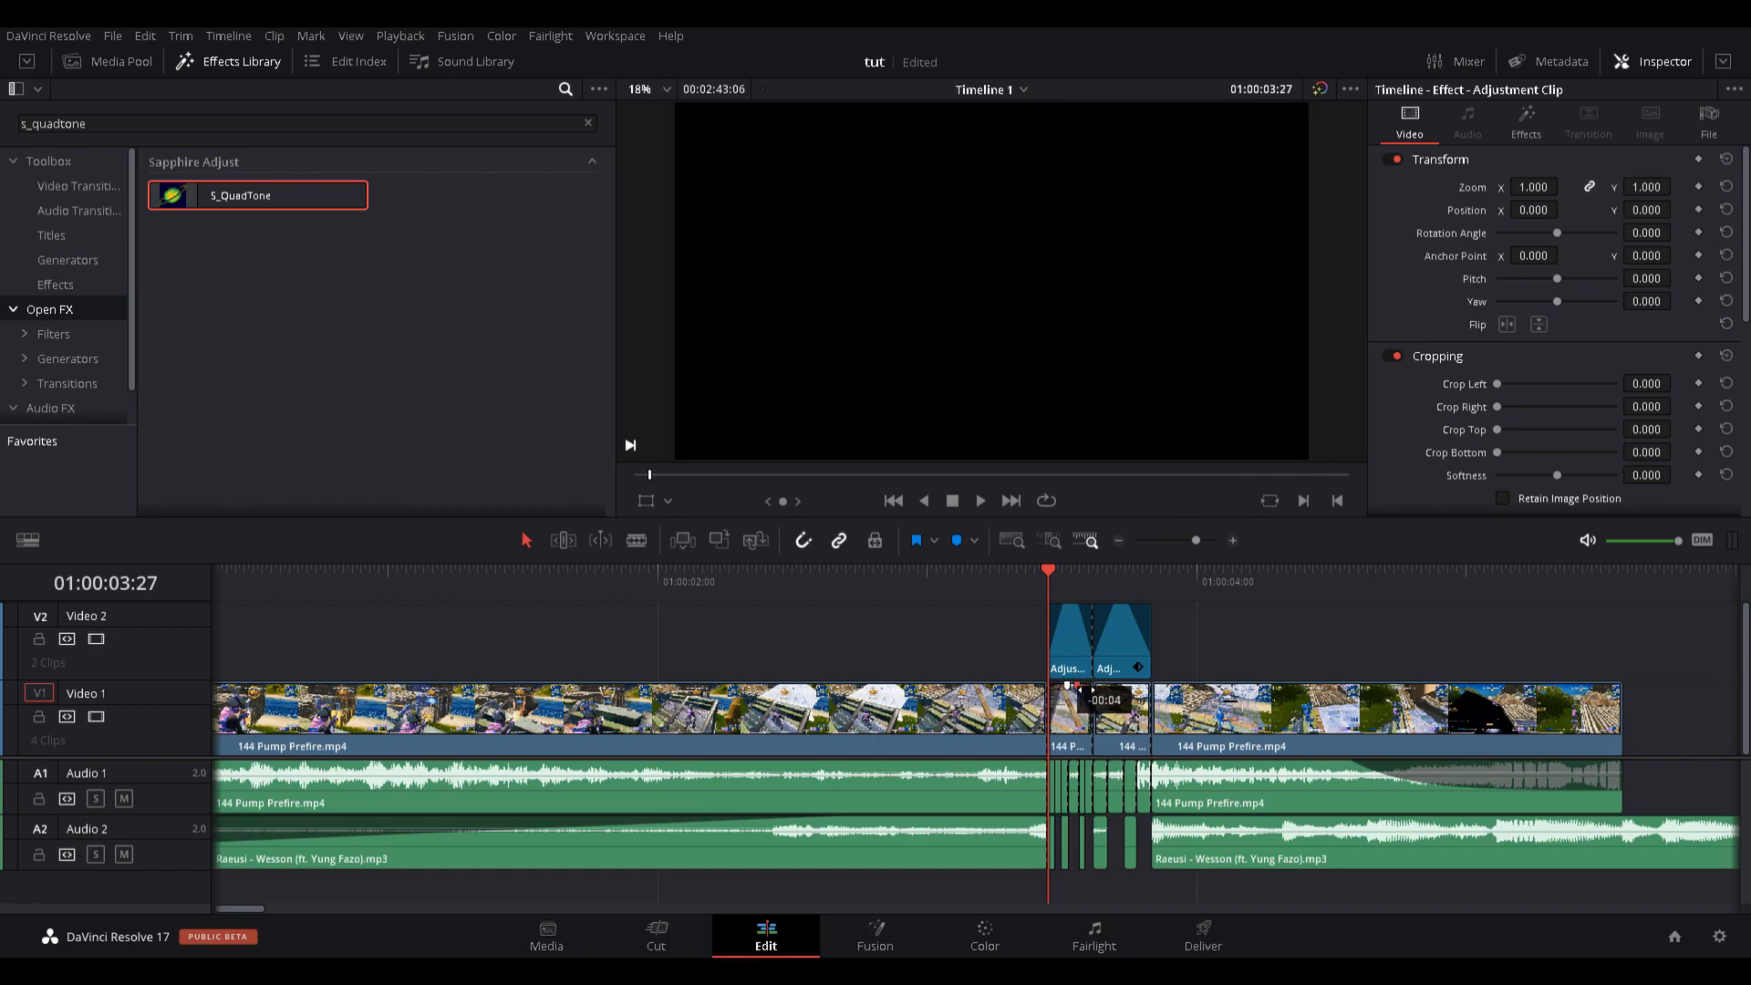
pyautogui.moveTo(1147, 685); pyautogui.dragTo(1121, 691)
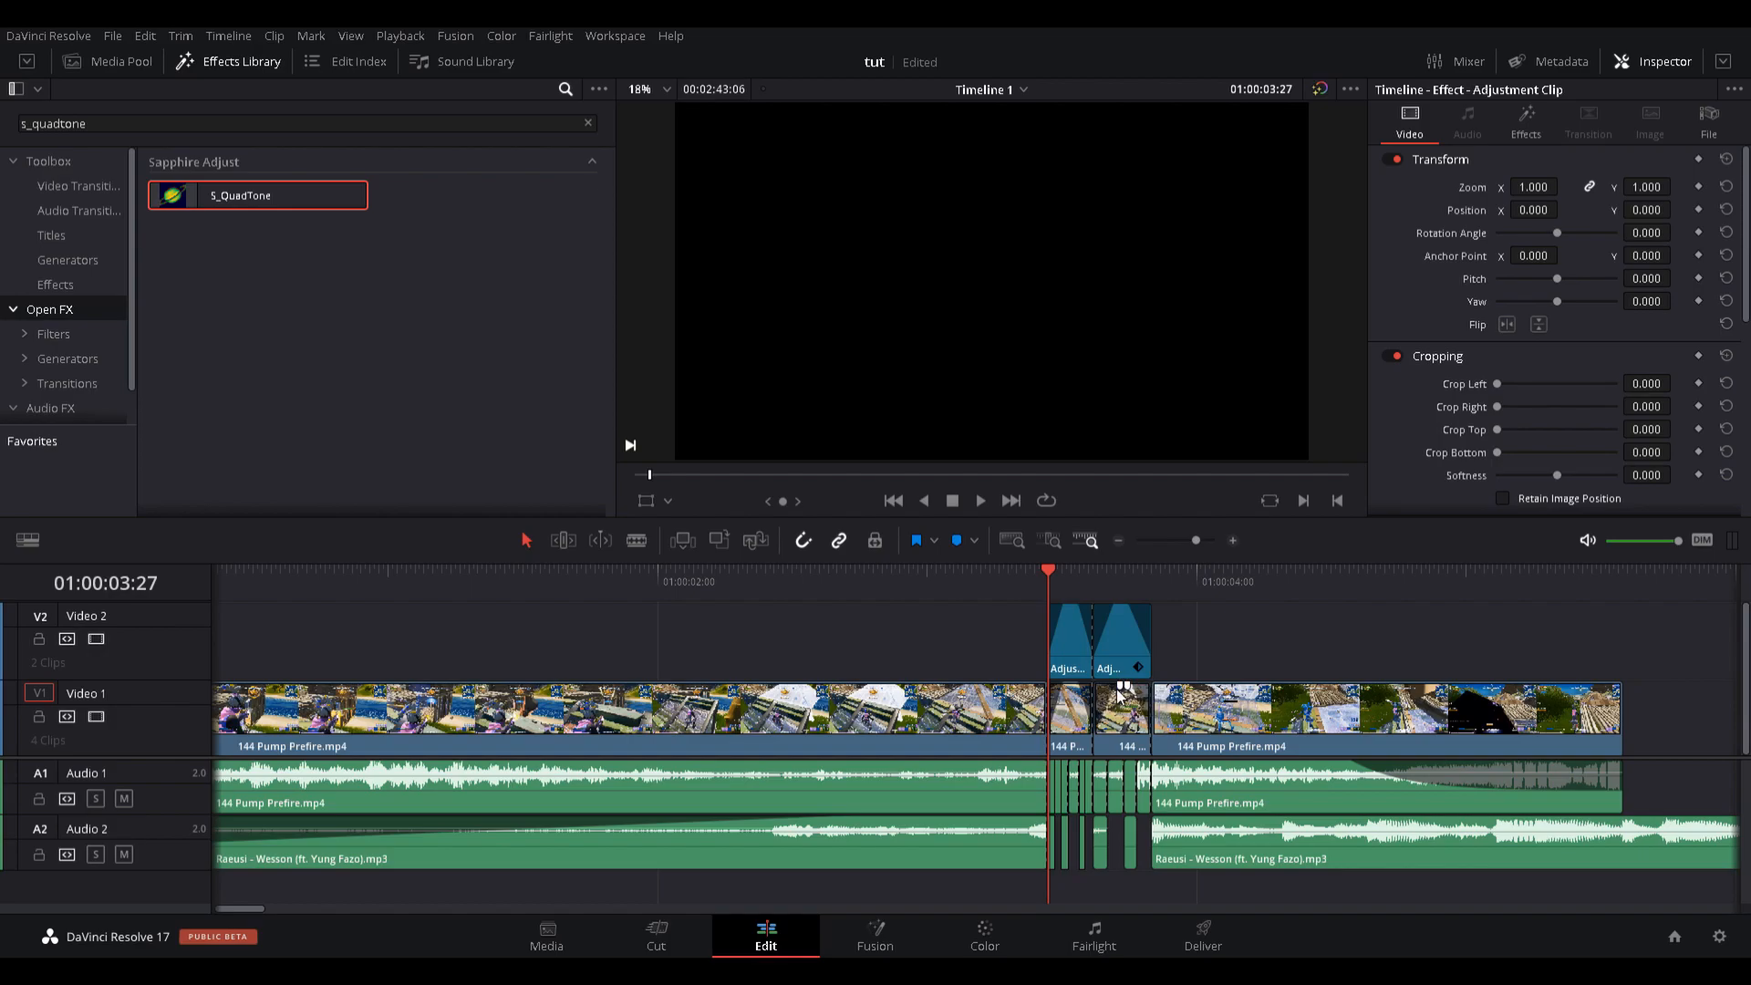
pyautogui.press('space')
pyautogui.press('space')
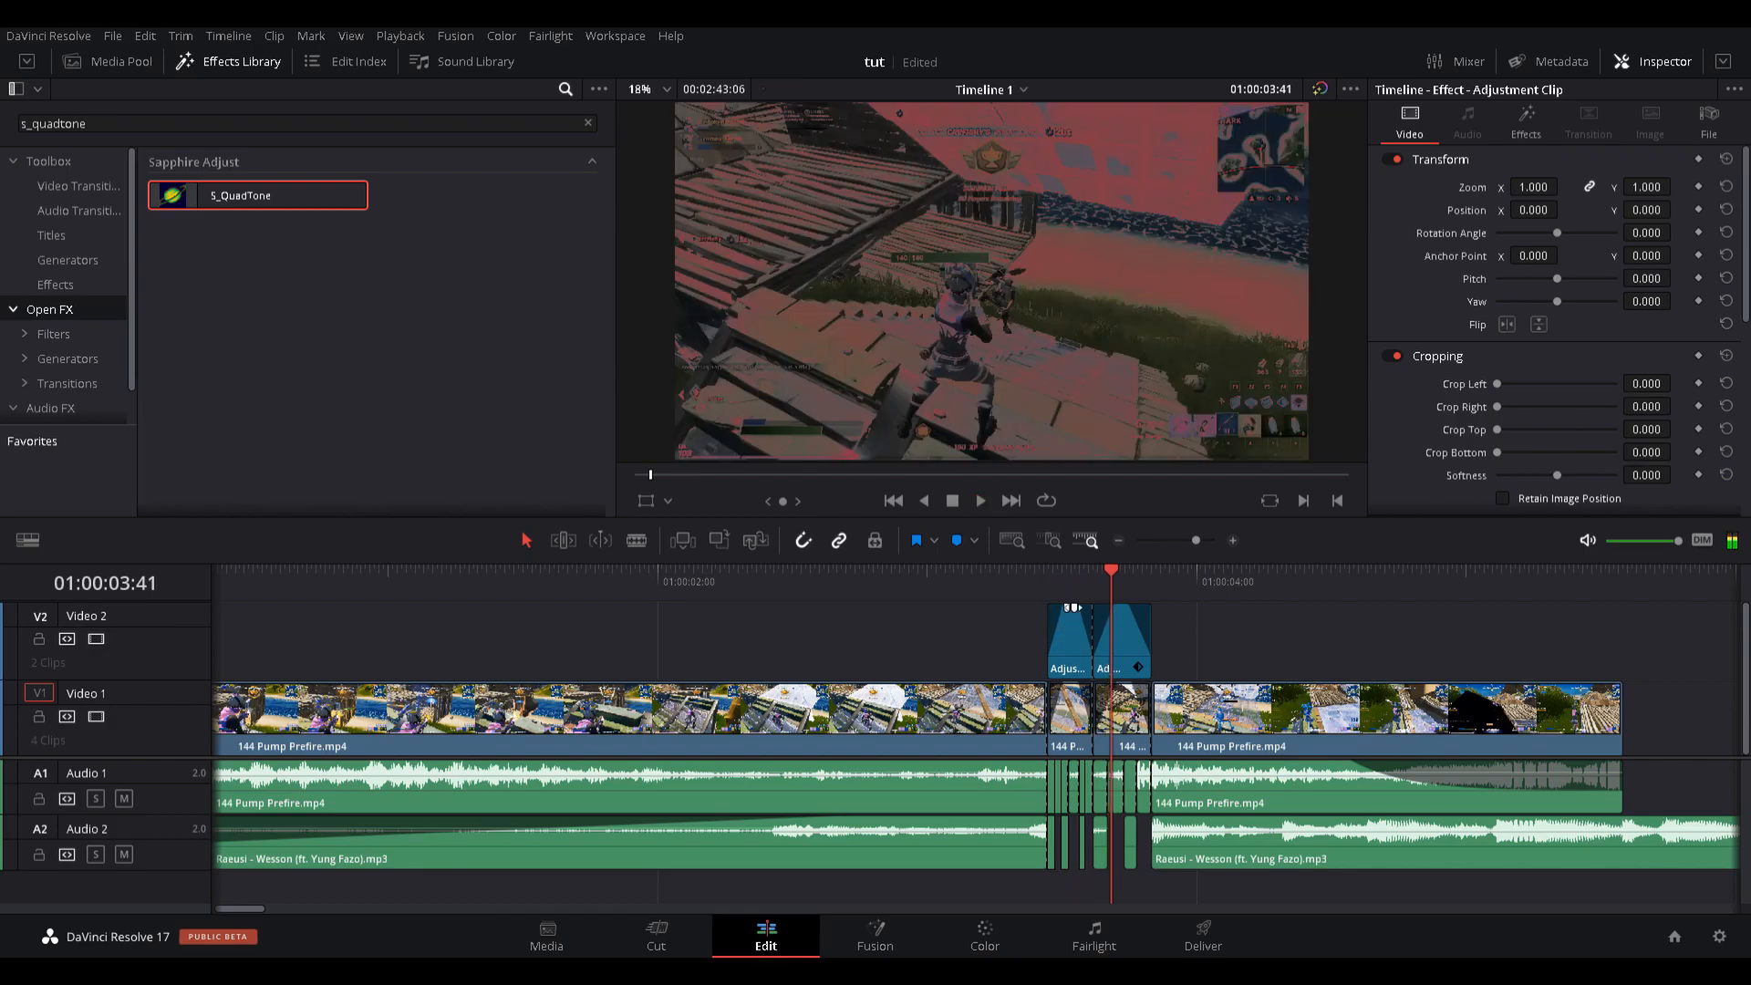
# Remove the fades from both adjustment clips on Video 2 and check the playback at their shared cut.
pyautogui.press('space')
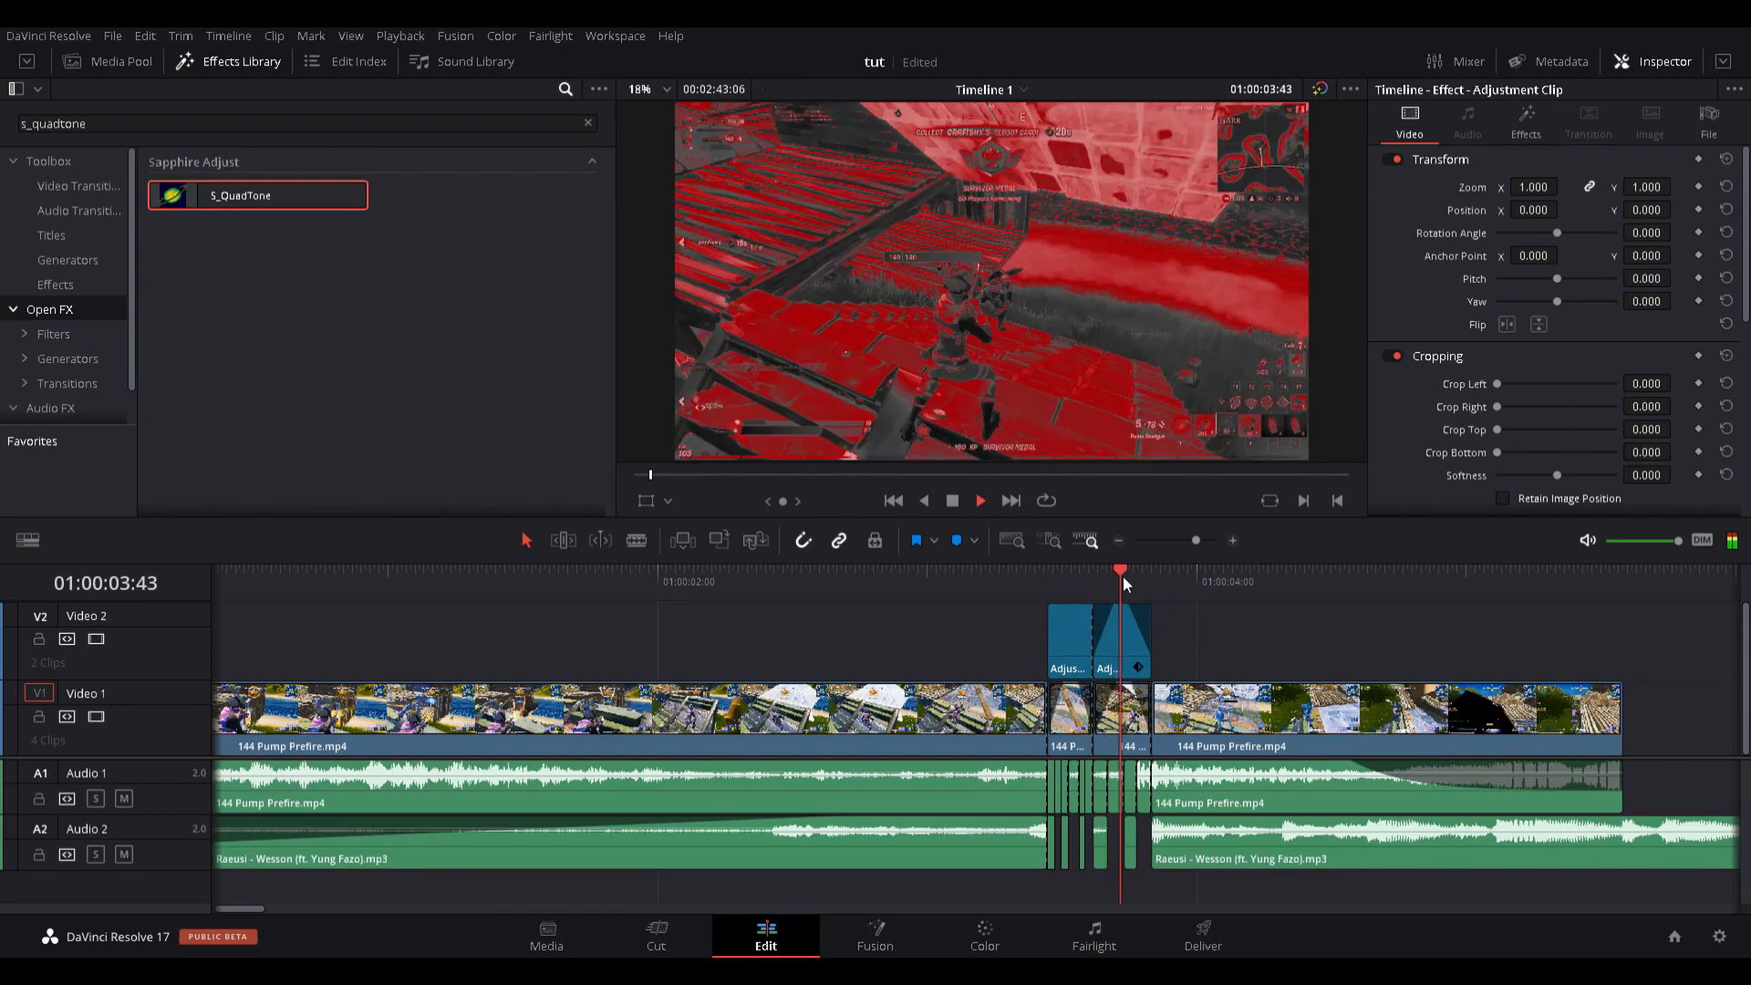
pyautogui.press('space')
pyautogui.moveTo(1122, 607); pyautogui.dragTo(935, 584)
pyautogui.press('space')
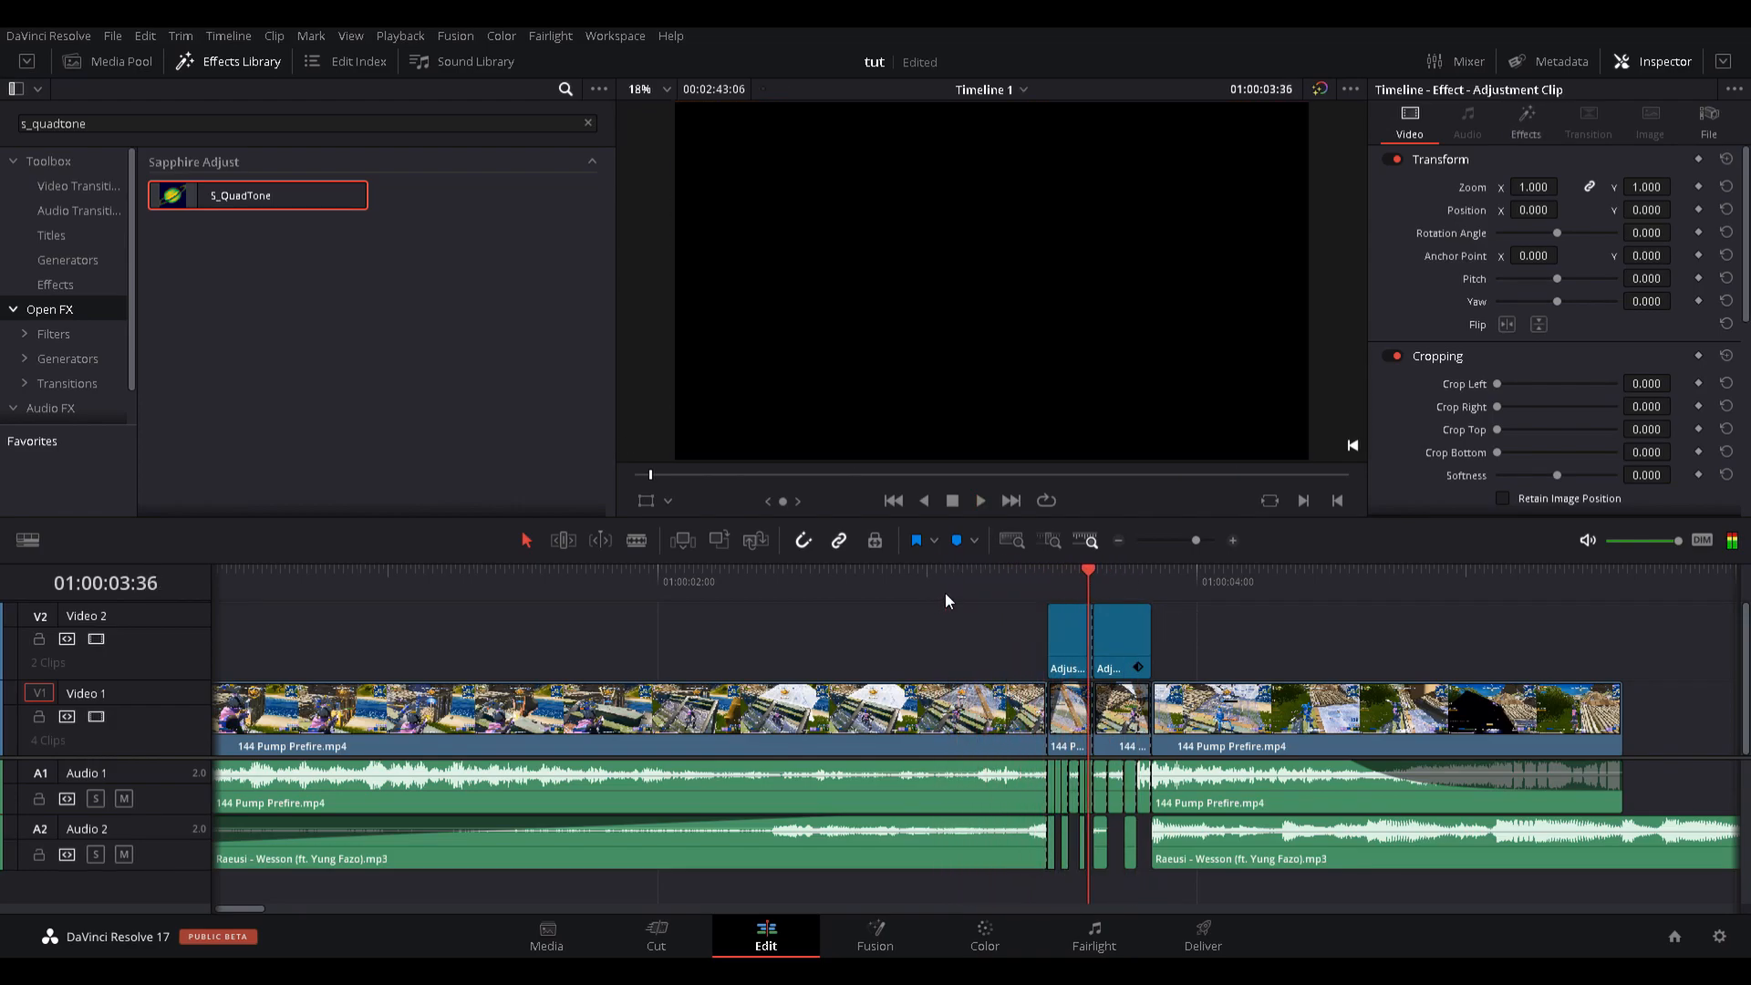
pyautogui.click(1092, 572)
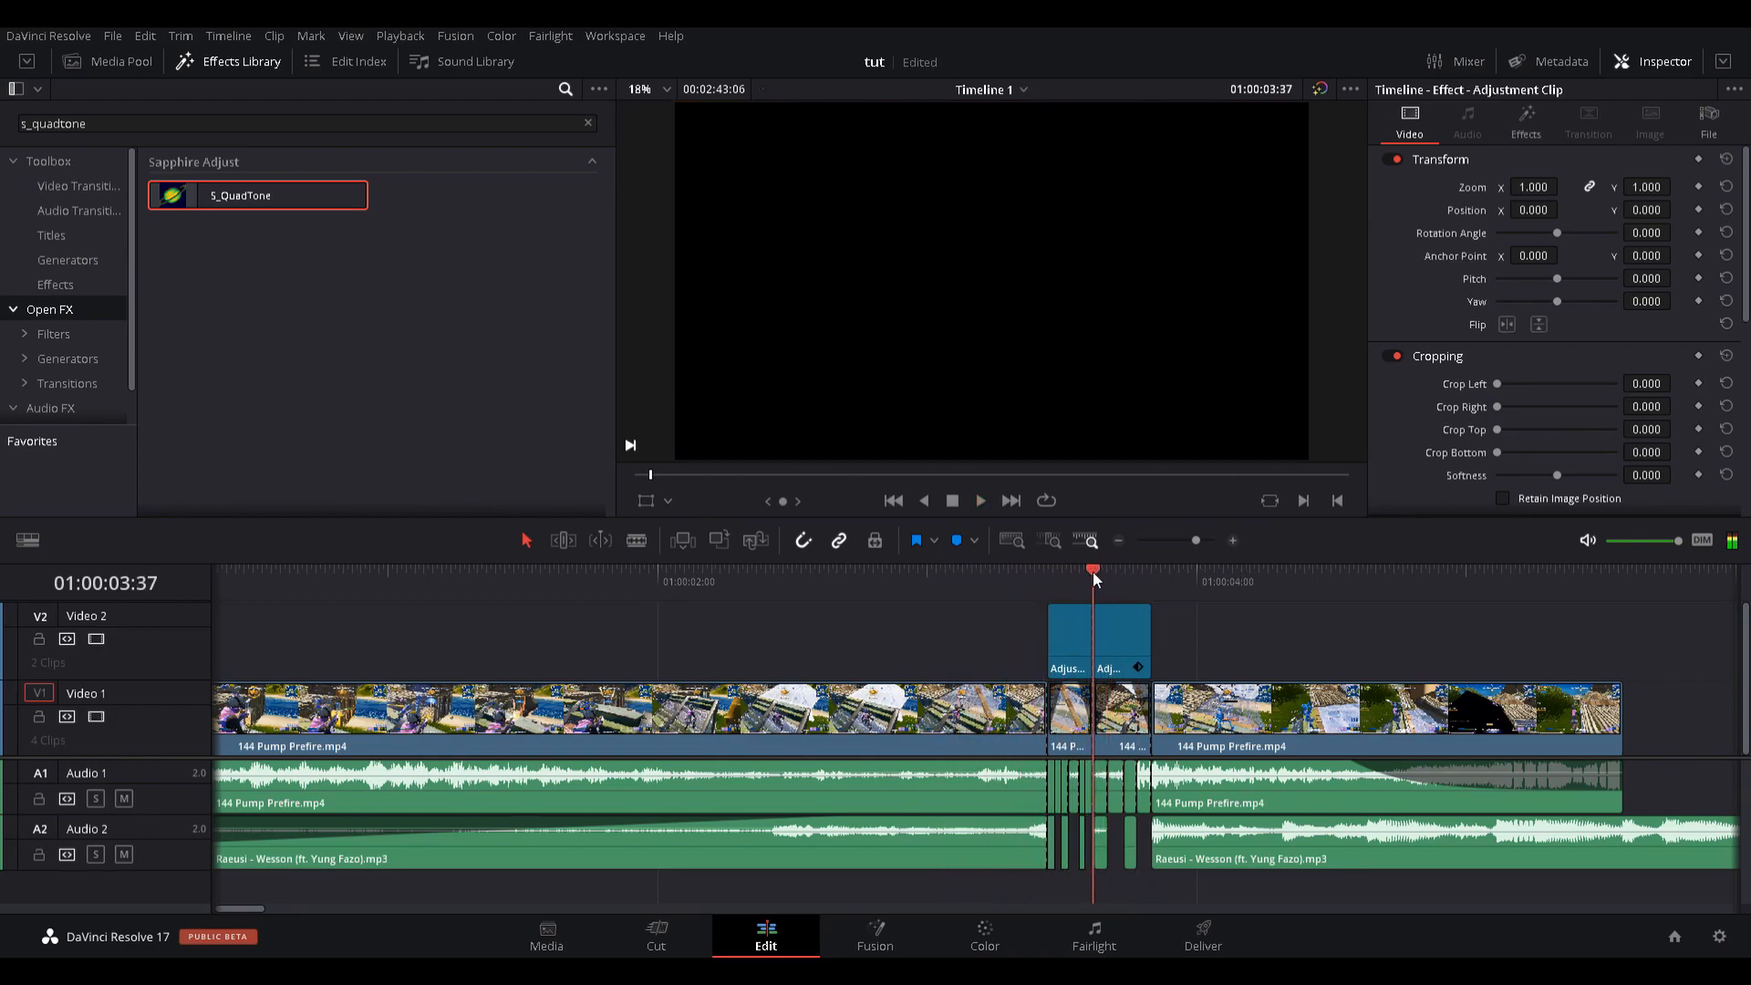
# Play back the red flash section repeatedly to check the video fades and audio stutter together.
pyautogui.click(1115, 656)
pyautogui.moveTo(1098, 567); pyautogui.dragTo(1030, 576)
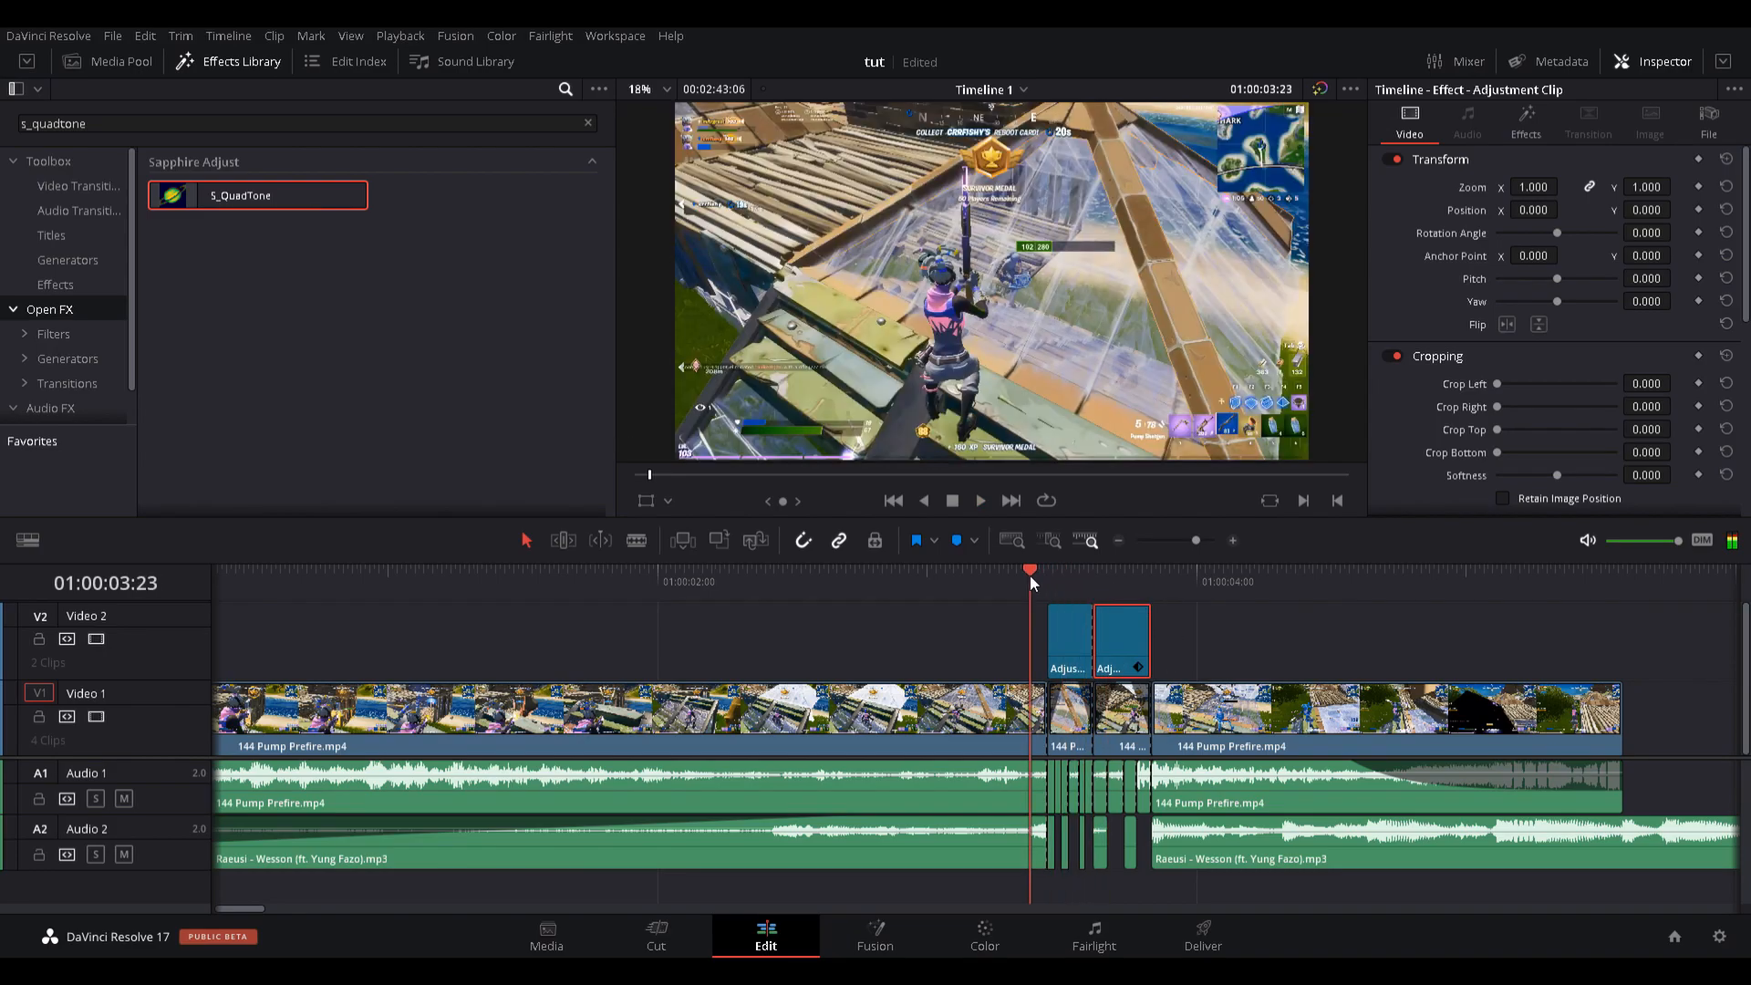
pyautogui.press('space')
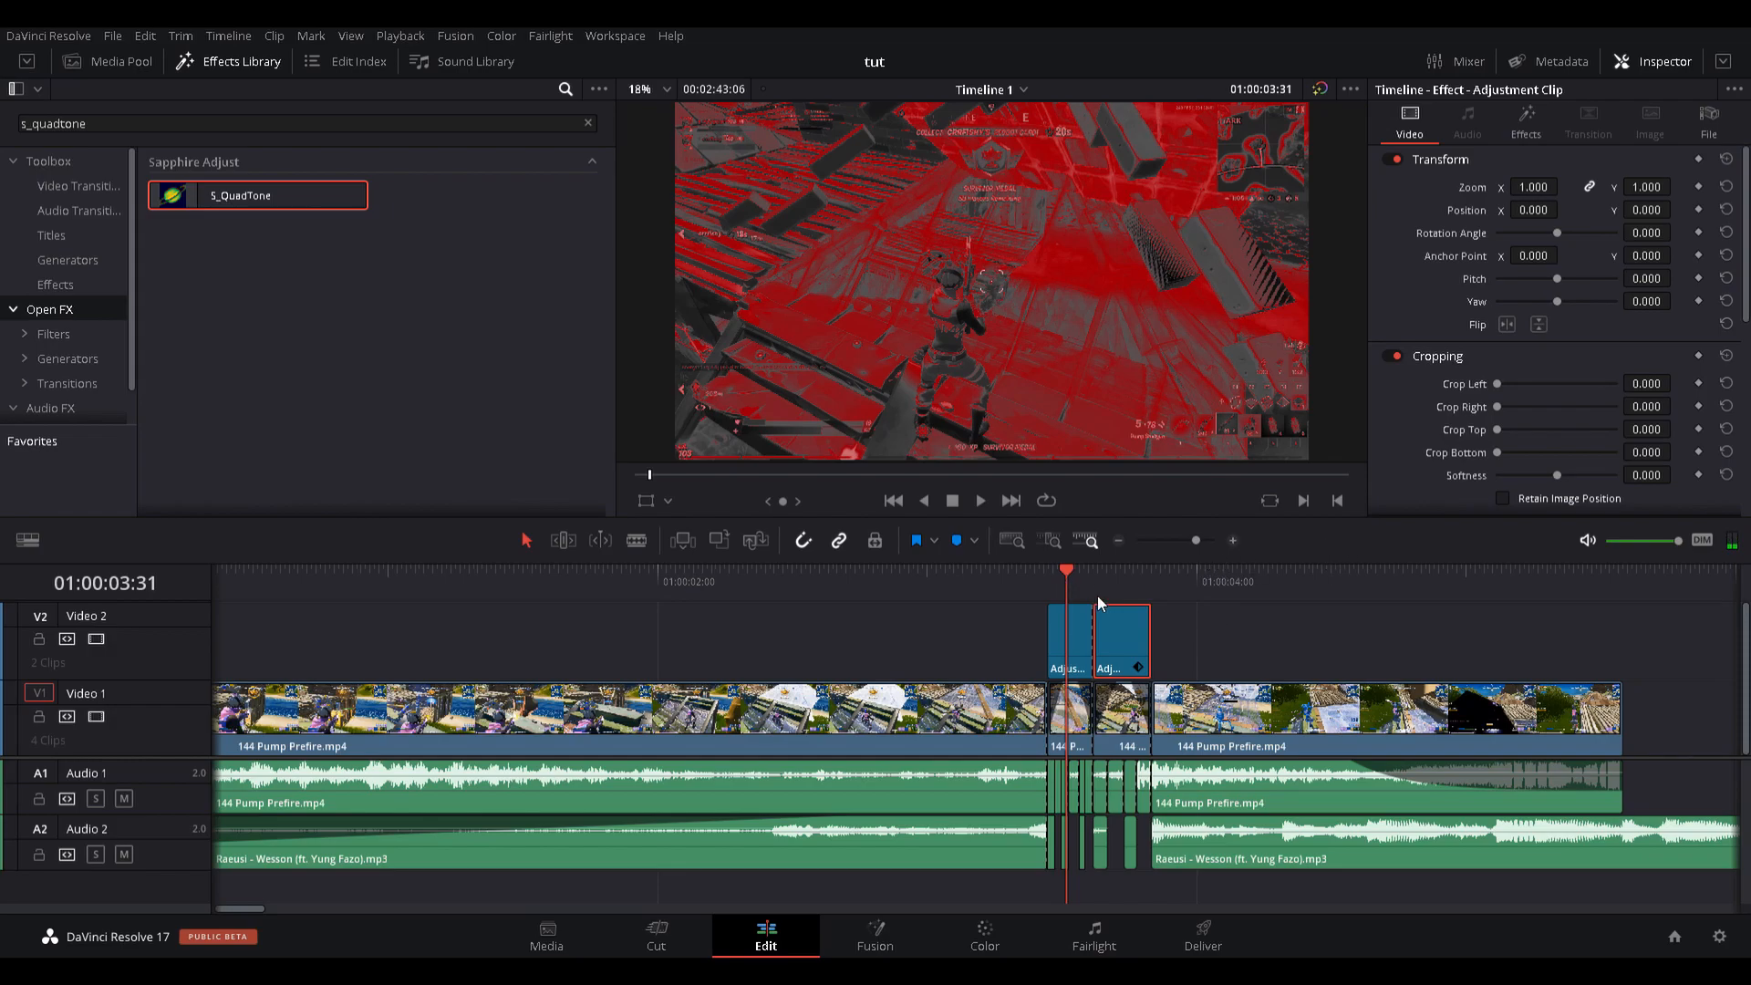
pyautogui.click(1056, 572)
pyautogui.press('space')
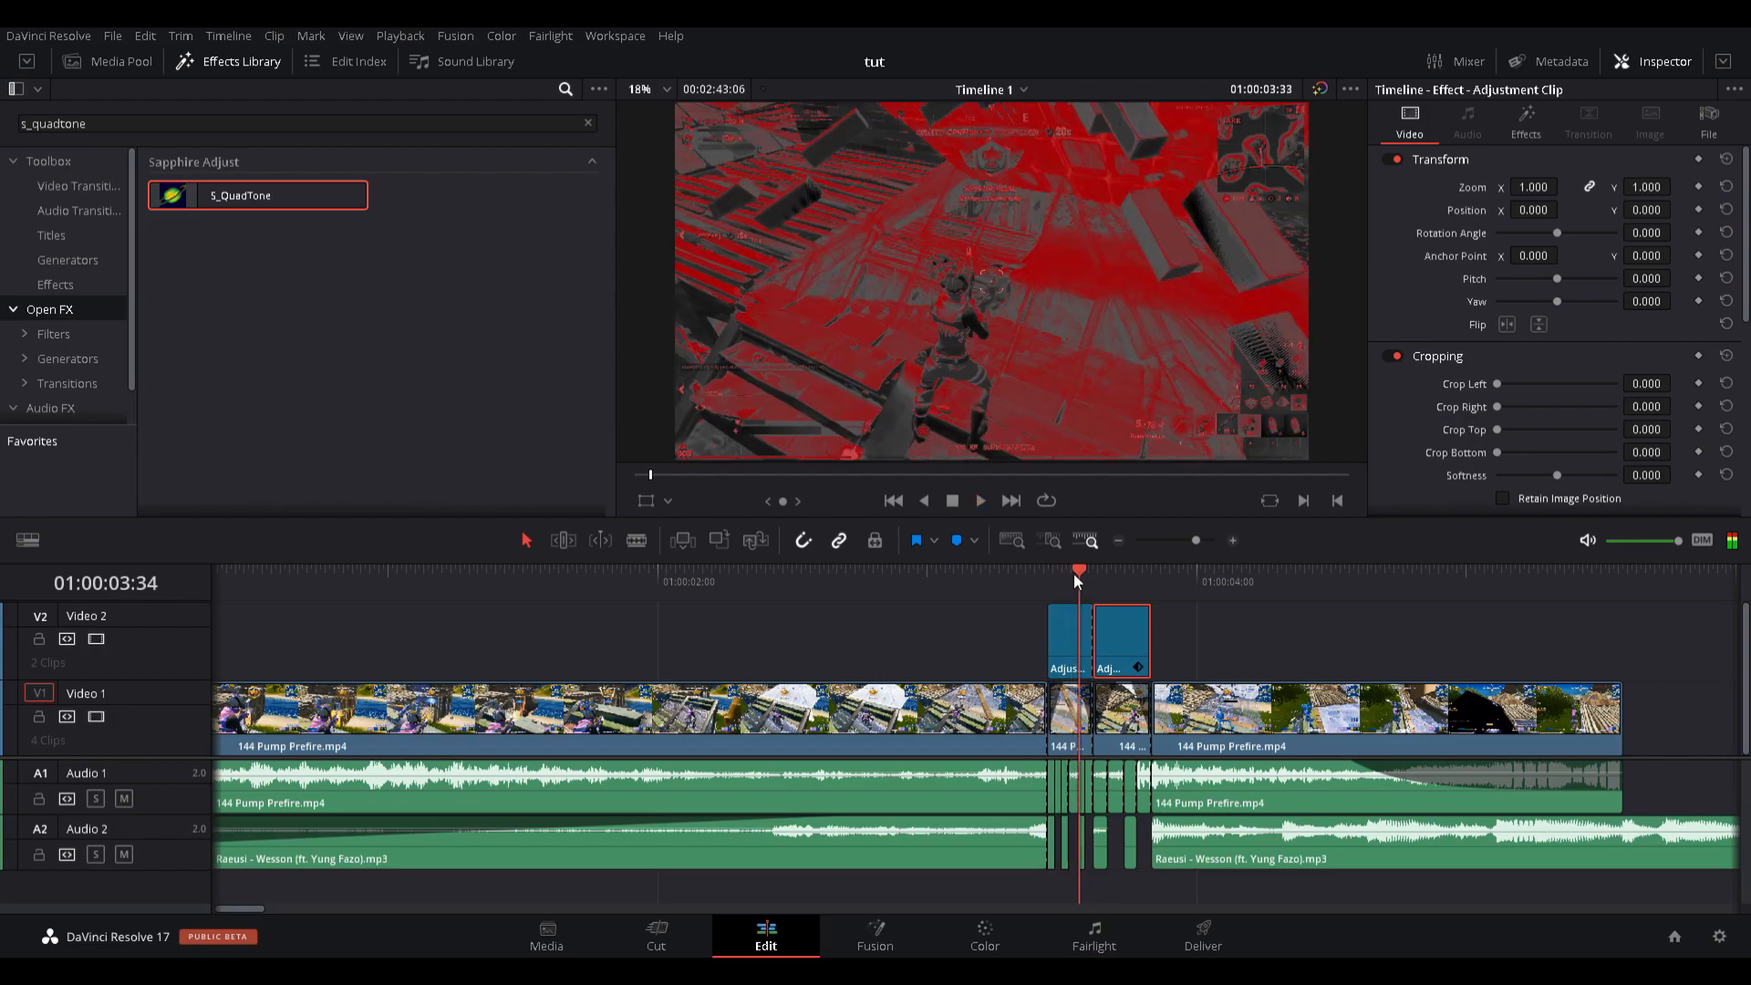
pyautogui.moveTo(1074, 573); pyautogui.dragTo(978, 598)
pyautogui.press('space')
pyautogui.moveTo(1201, 578); pyautogui.dragTo(1010, 615)
pyautogui.press('space')
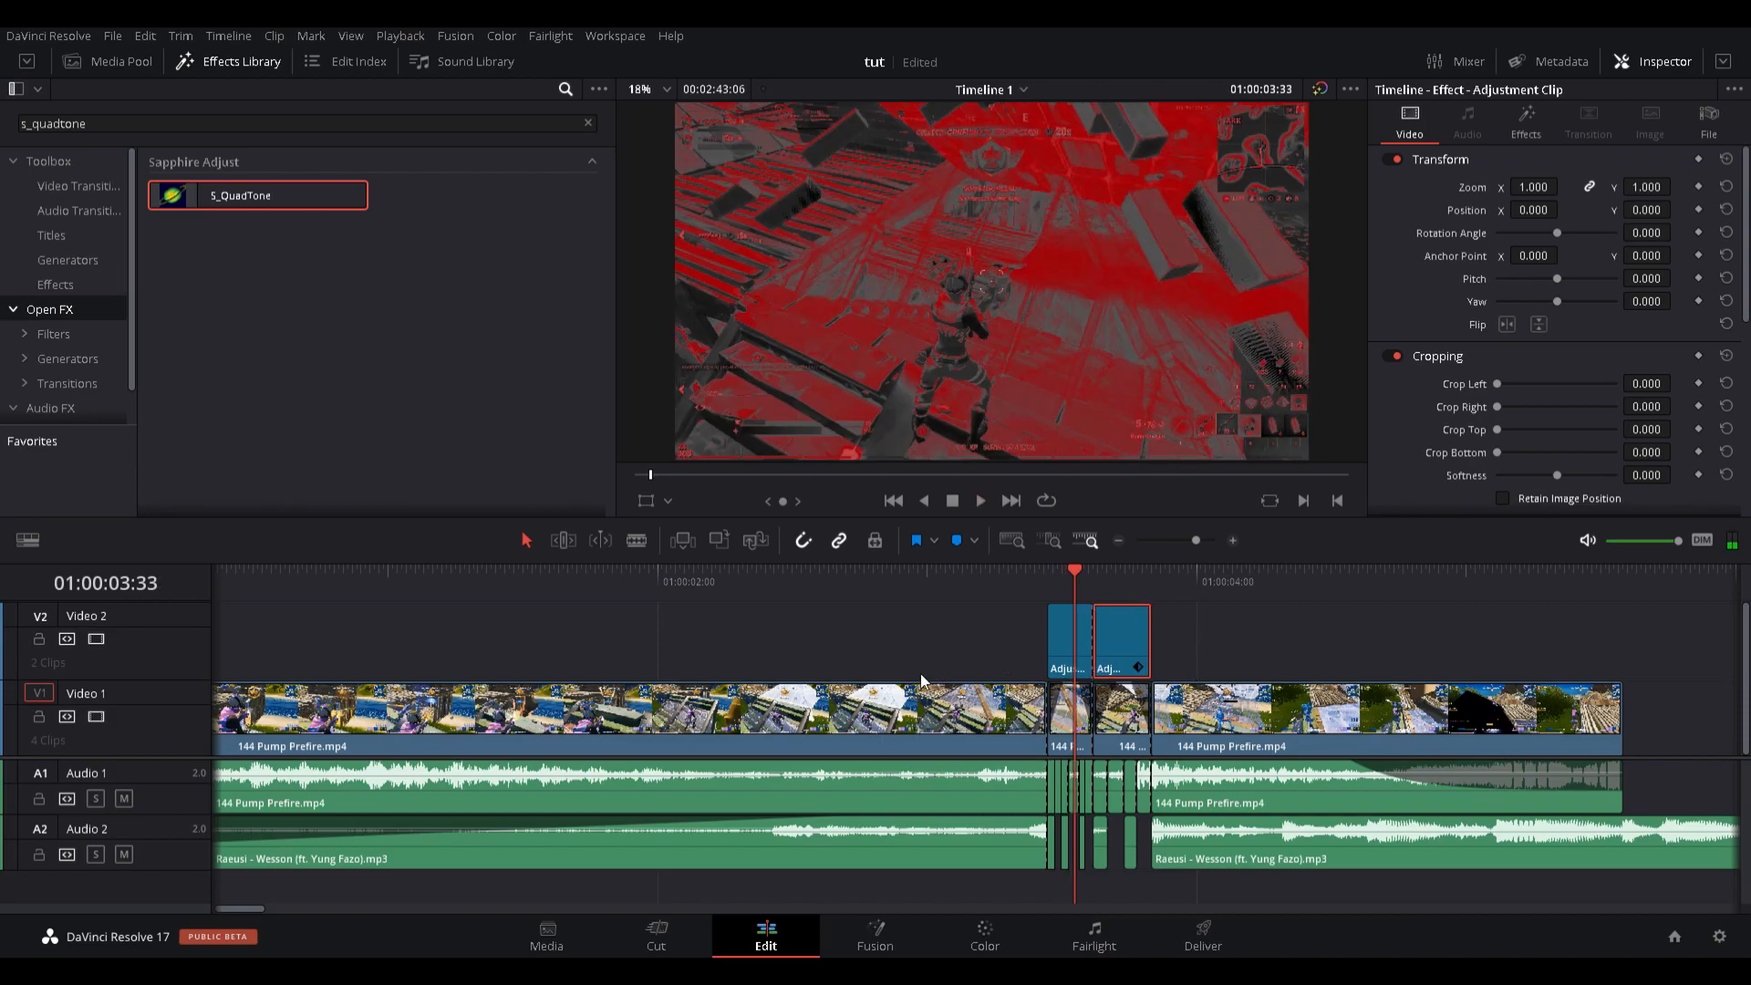
# Clear the effects search and place Red.mp4 from the media pool on Video 3, starting with the first adjustment clip.
pyautogui.moveTo(140, 127); pyautogui.dragTo(38, 114)
pyautogui.press('BackSpace')
pyautogui.click(107, 61)
pyautogui.moveTo(405, 164); pyautogui.dragTo(1047, 629)
pyautogui.click(1146, 888)
pyautogui.press('Delete')
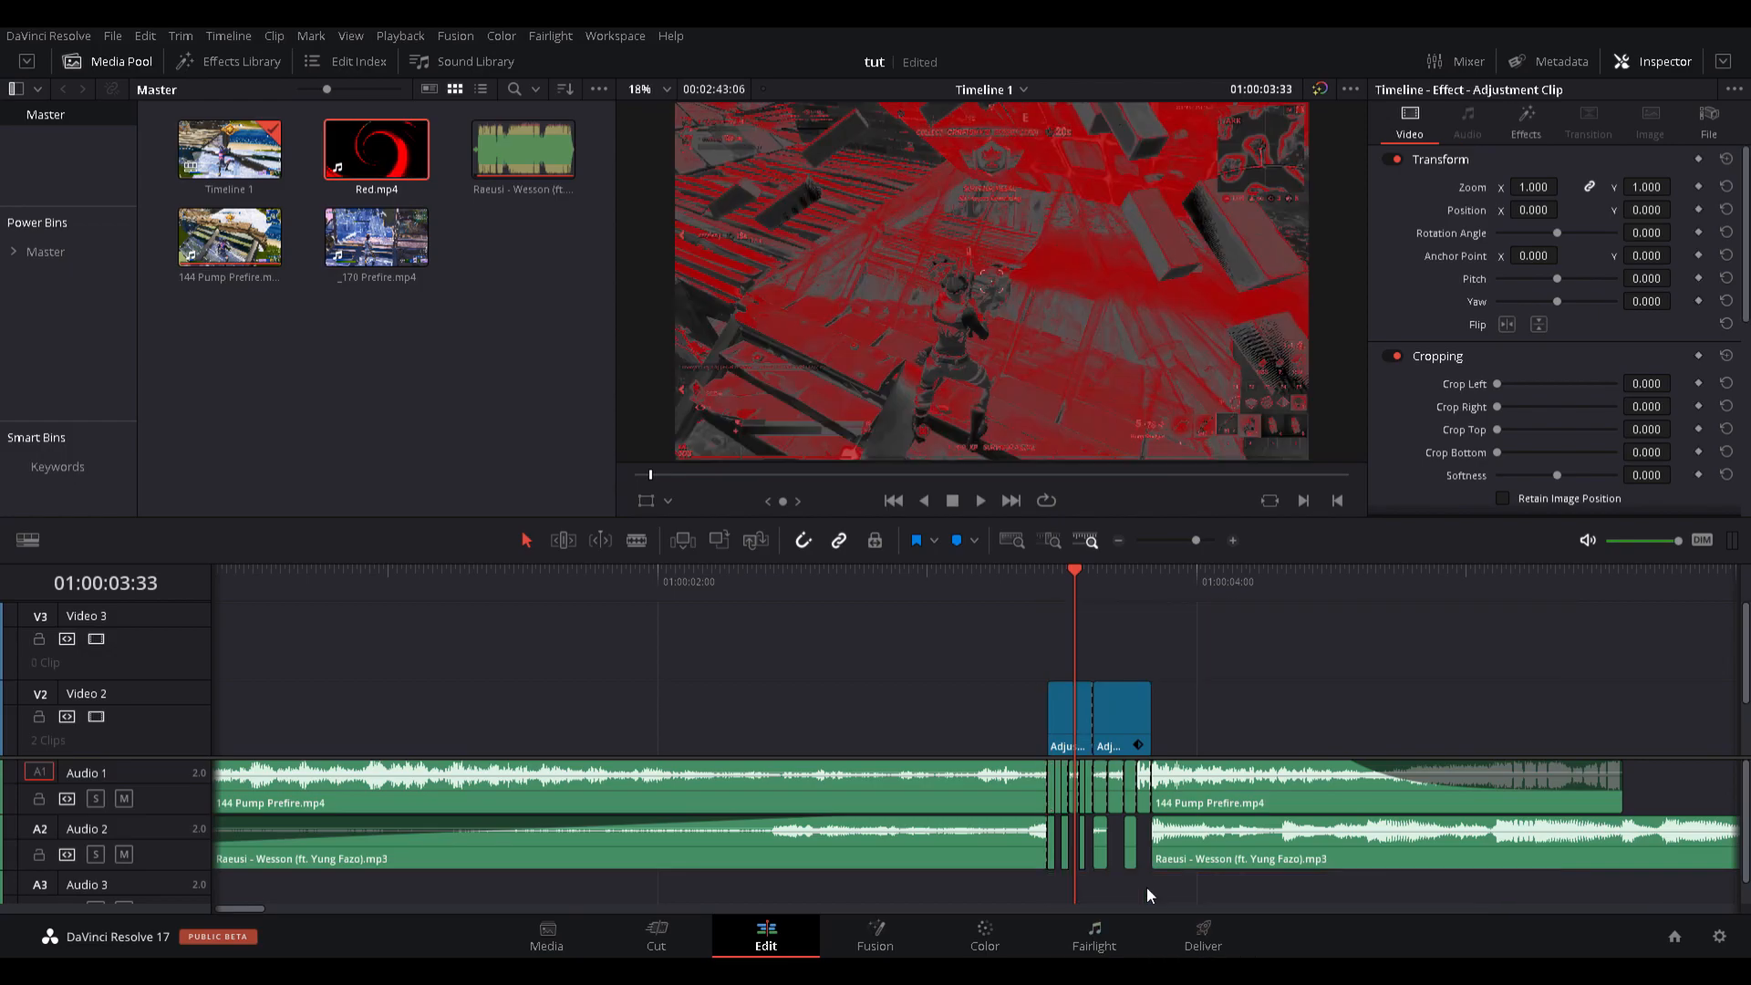
pyautogui.hotkey('ctrl', 'z')
# Delete only the audio part of the Red.mp4 clip from Audio 3.
pyautogui.keyDown('alt'); pyautogui.click(1146, 888); pyautogui.keyUp('alt')
pyautogui.press('Delete')
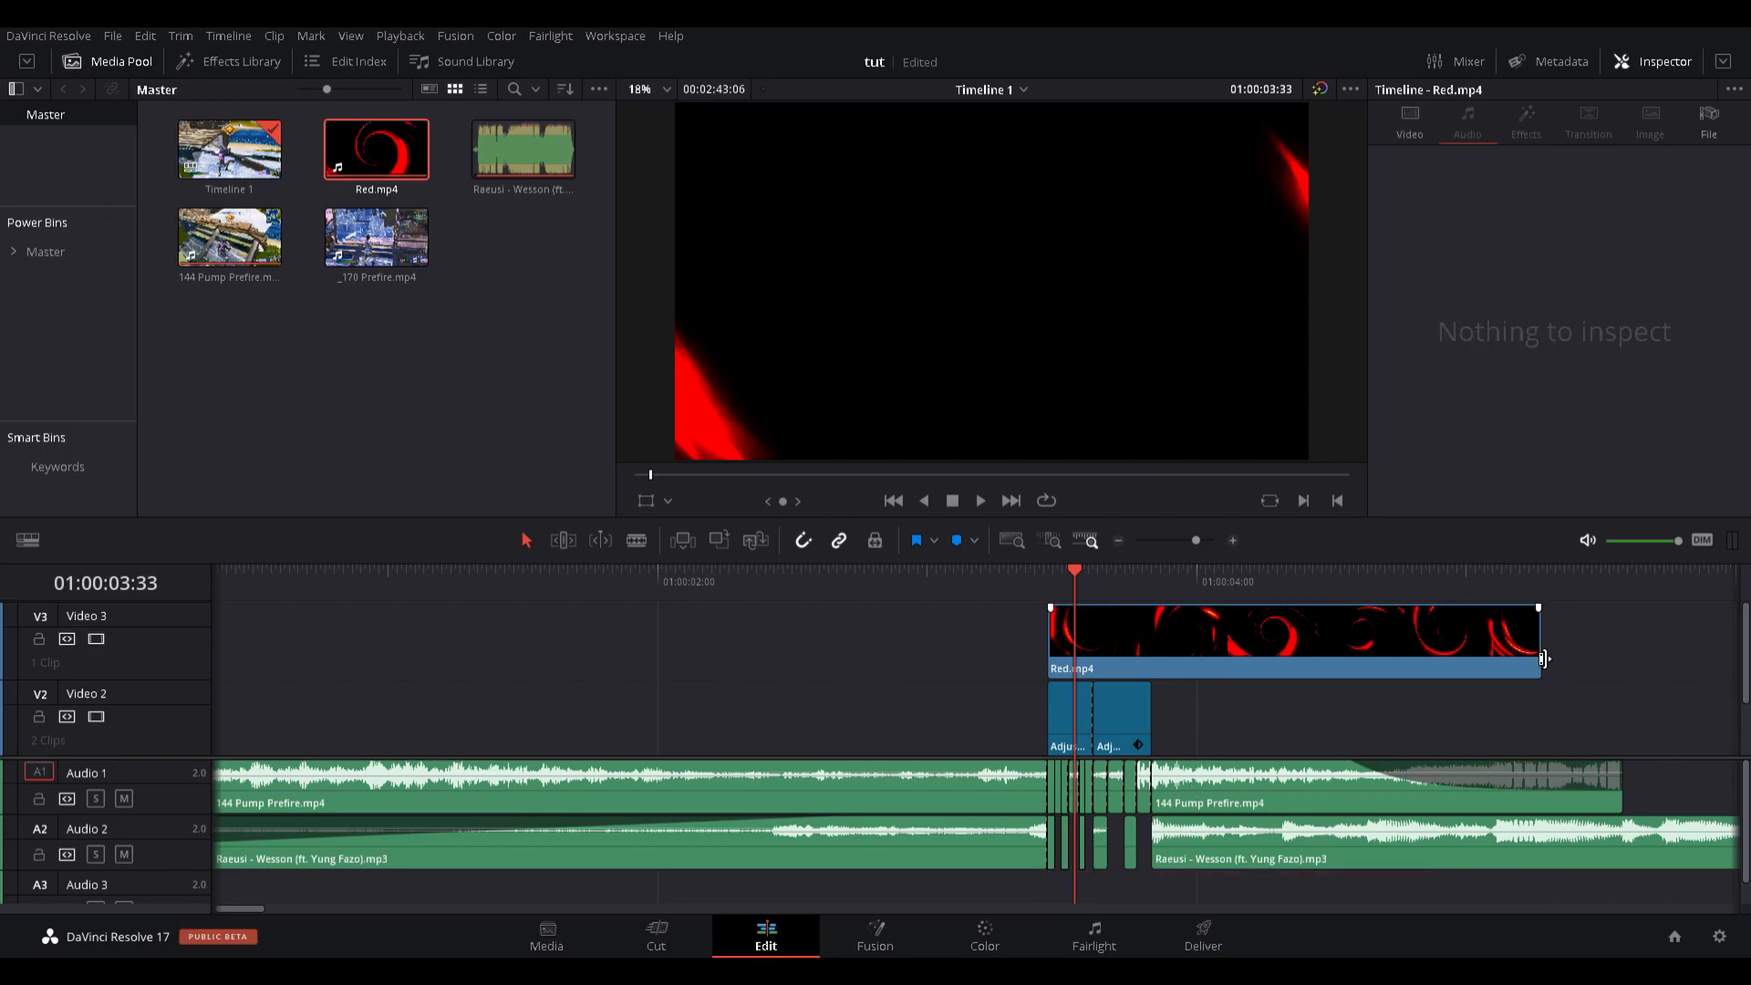
pyautogui.moveTo(1540, 659); pyautogui.dragTo(1153, 669)
pyautogui.click(1107, 657)
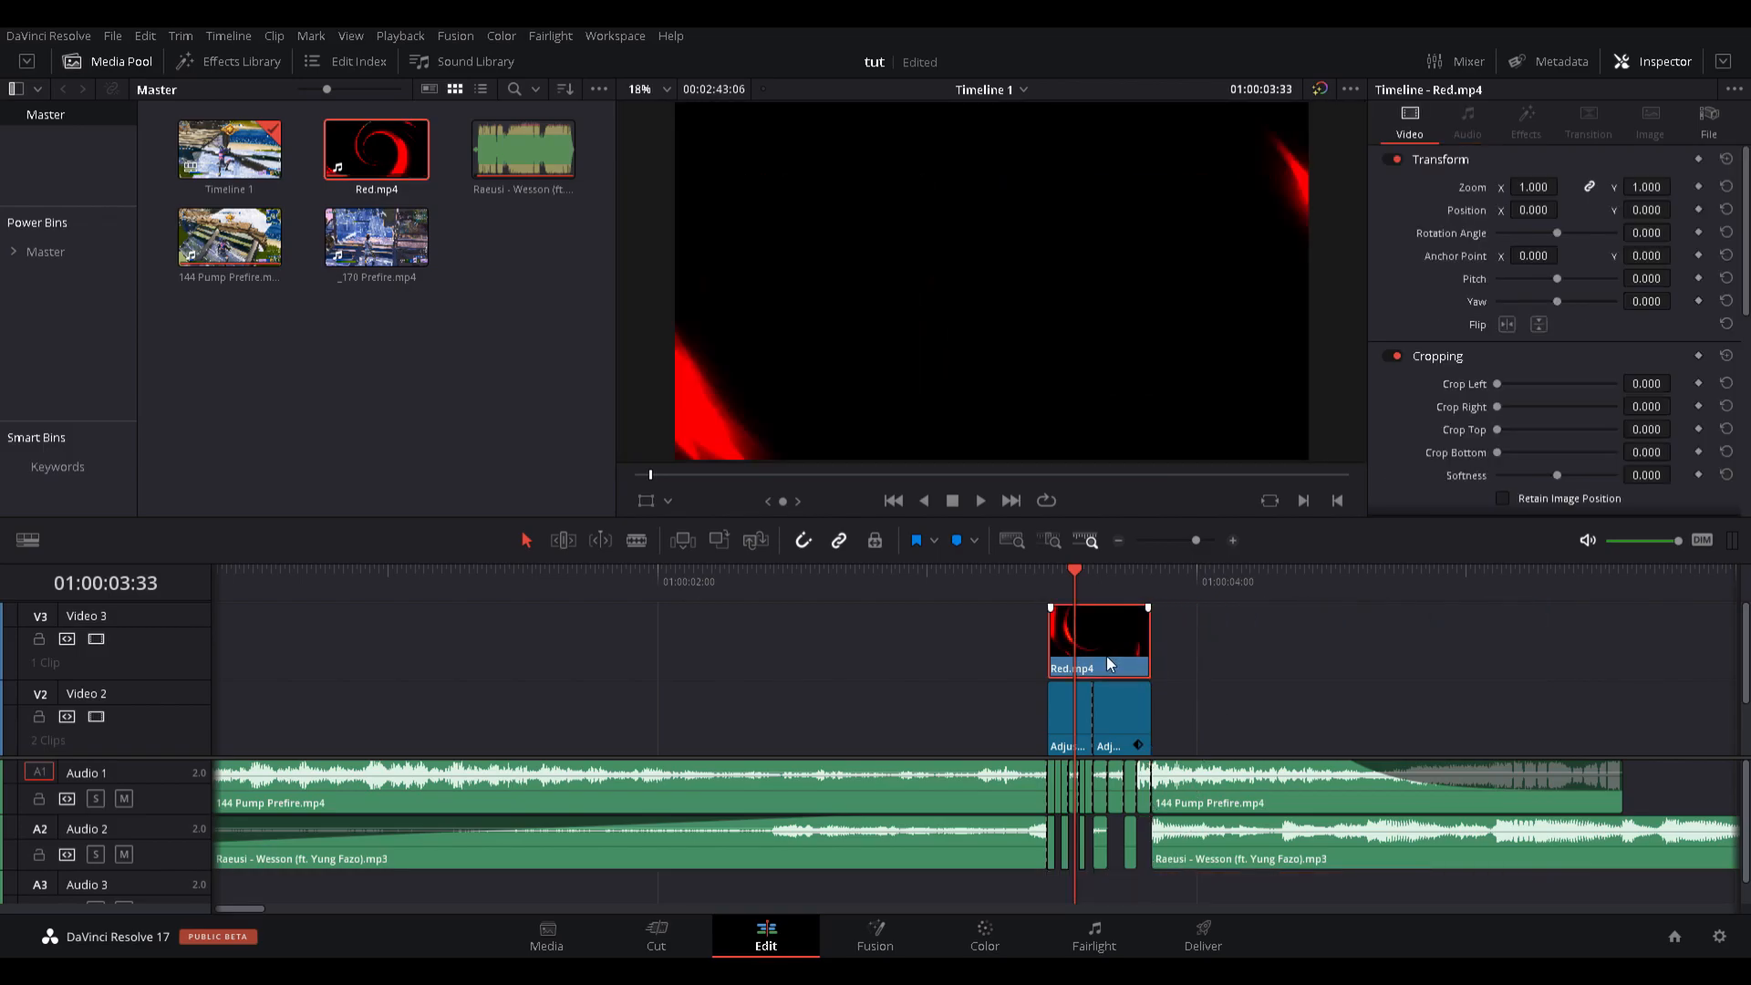
pyautogui.moveTo(1073, 584); pyautogui.dragTo(1113, 597)
pyautogui.hotkey('ctrl', 'z')
# Trim the opening of Red.mp4, keep it starting with the first adjustment clip, and split it at 01:00:03:50.
pyautogui.moveTo(1056, 651); pyautogui.dragTo(1157, 657)
pyautogui.moveTo(1354, 583); pyautogui.dragTo(1153, 593)
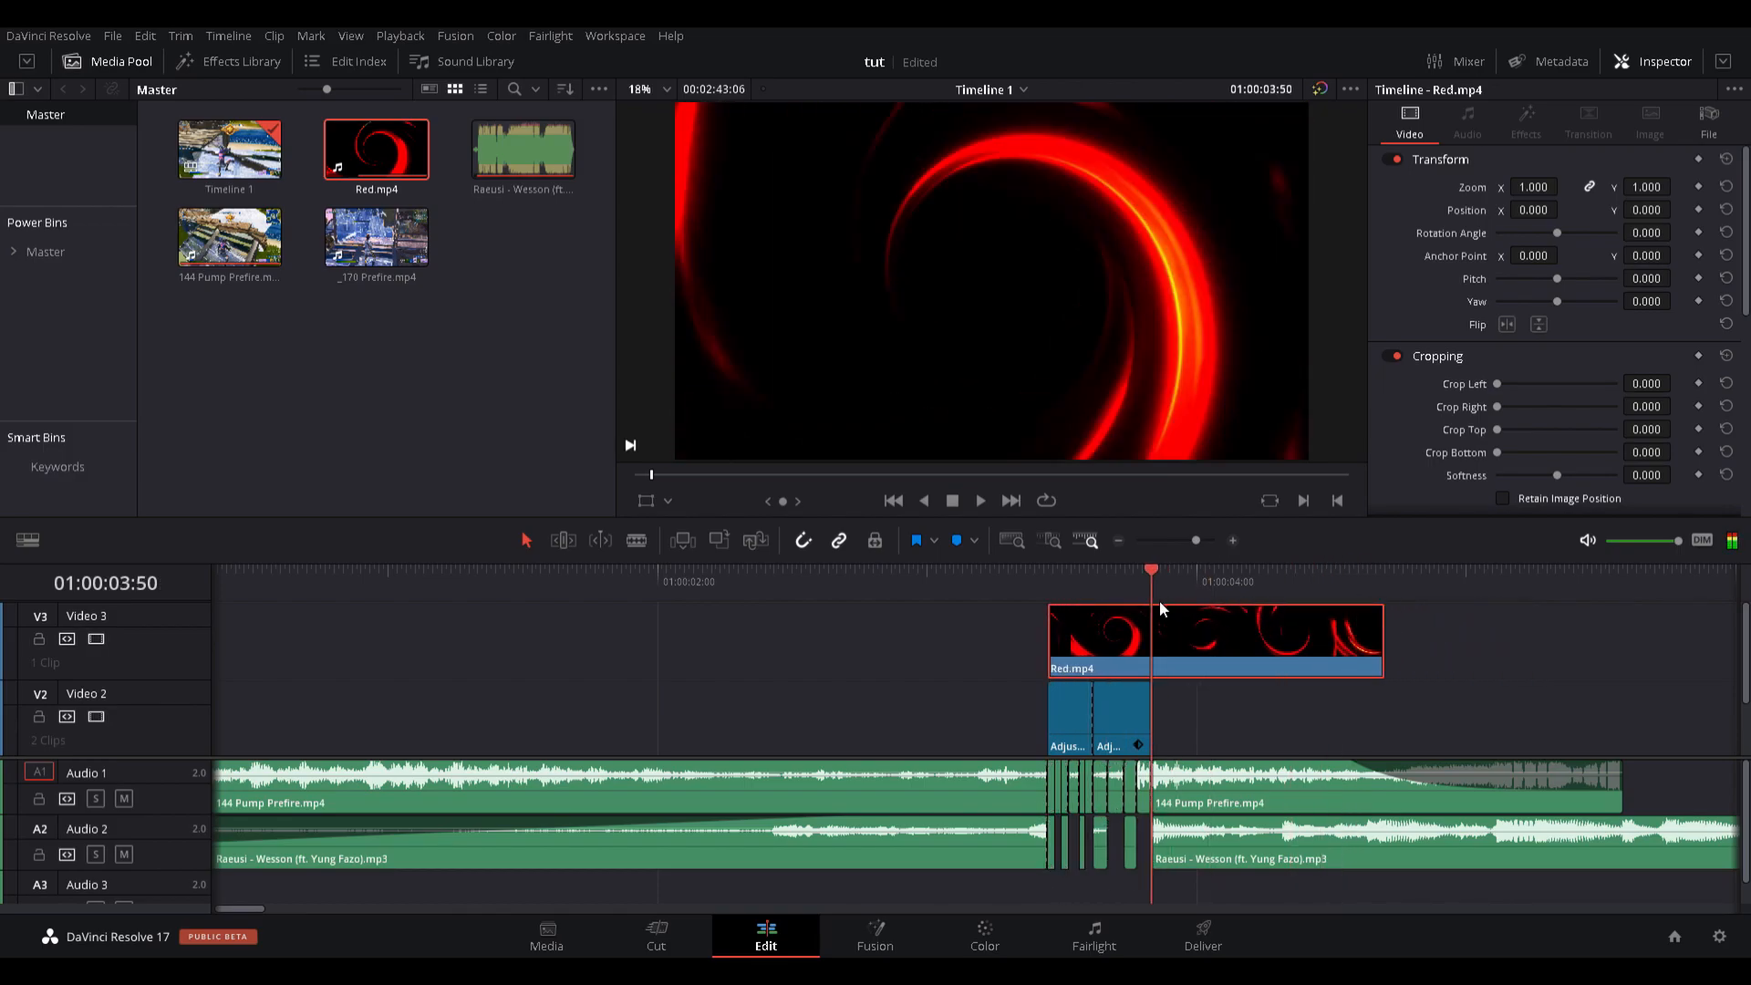
pyautogui.click(636, 540)
pyautogui.click(1153, 643)
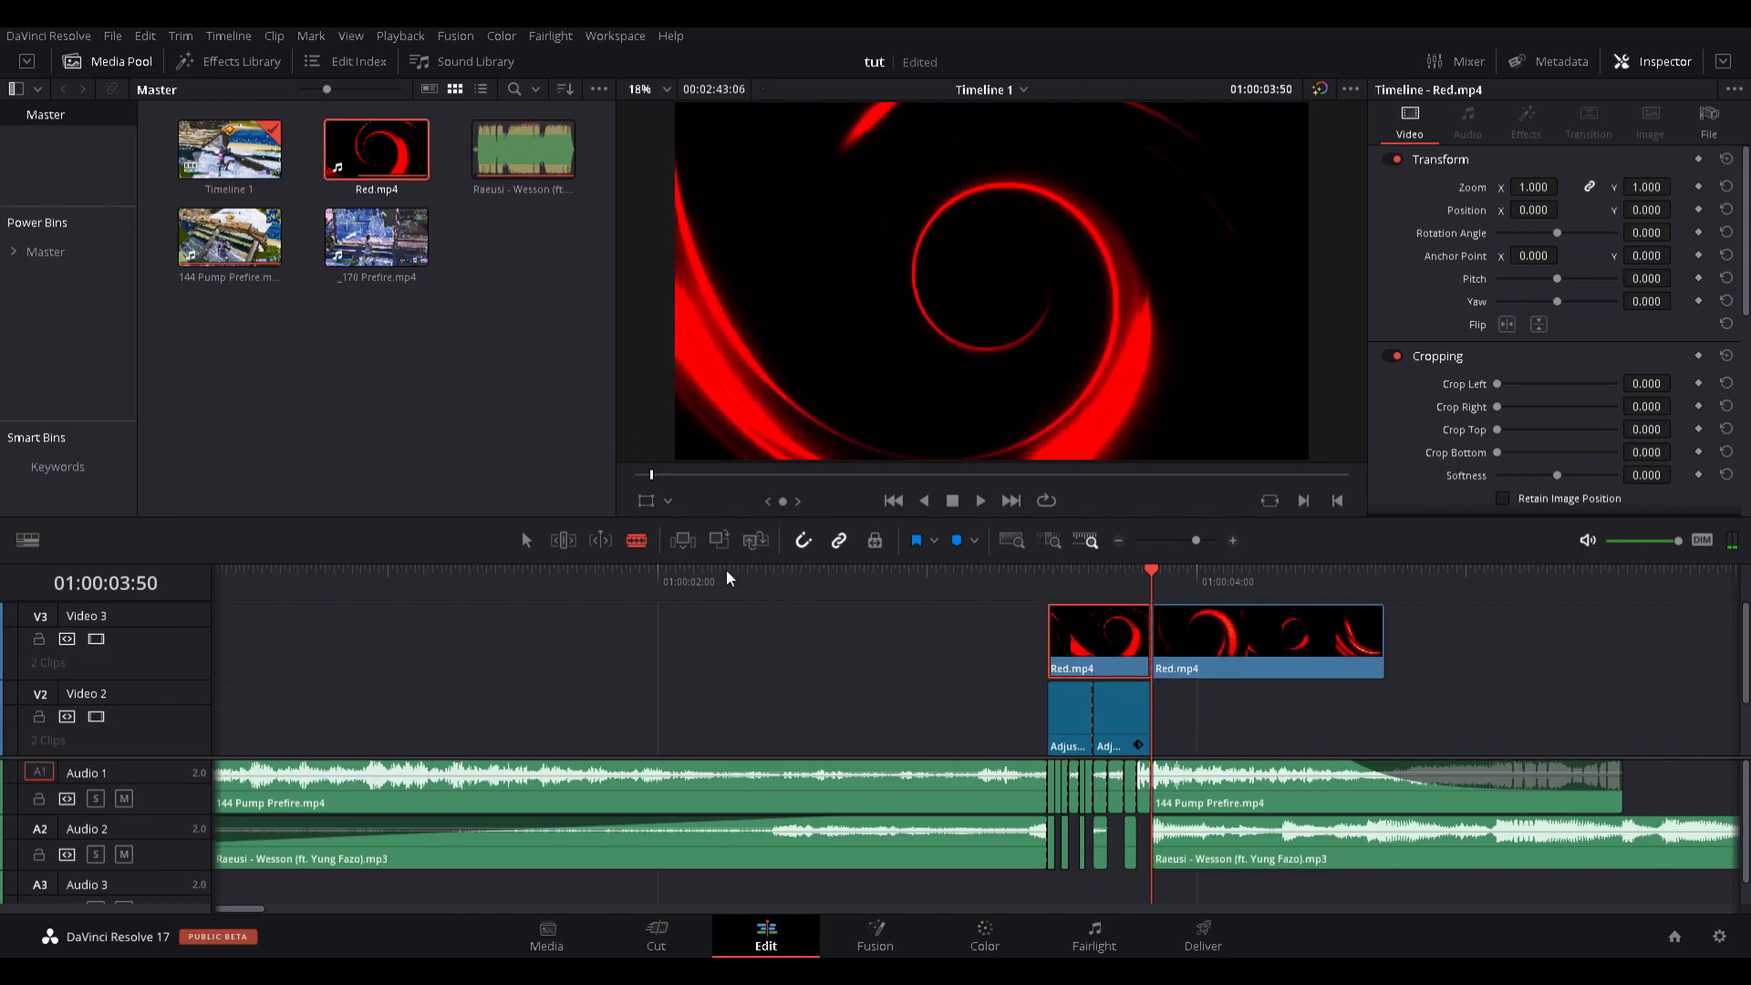
# Delete the part of Red.mp4 after the split and set the remaining clip's composite mode to Add.
pyautogui.press('Delete')
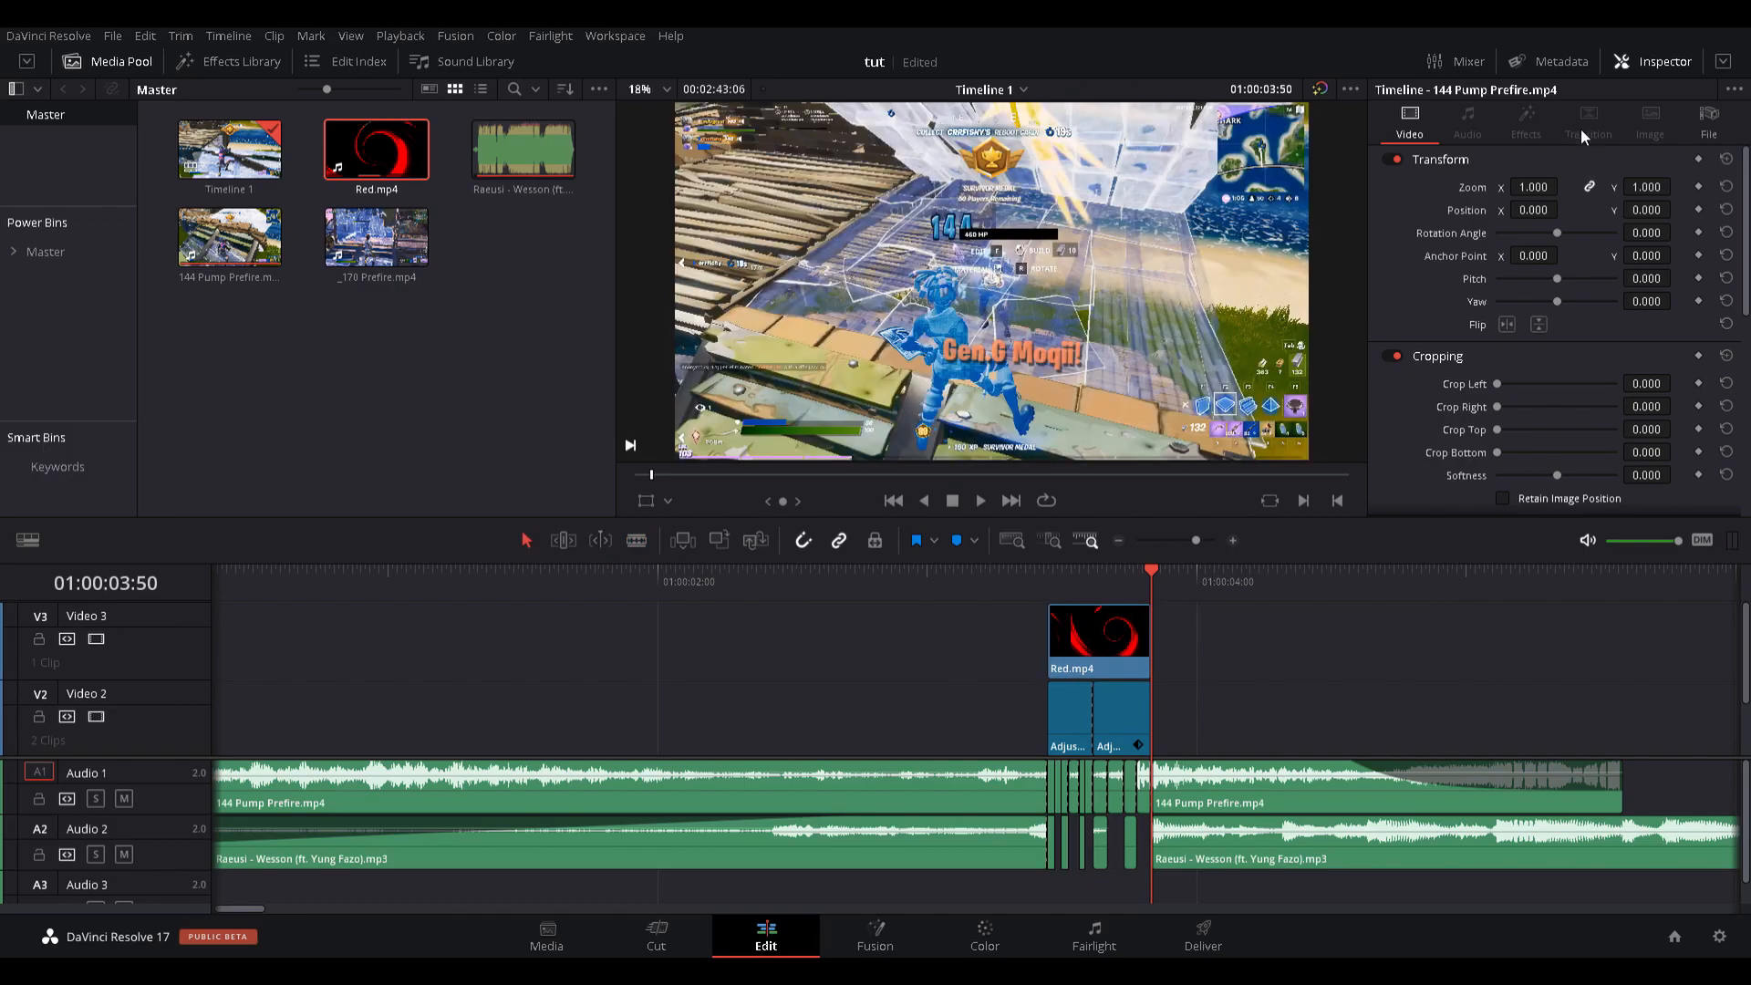
pyautogui.click(1101, 645)
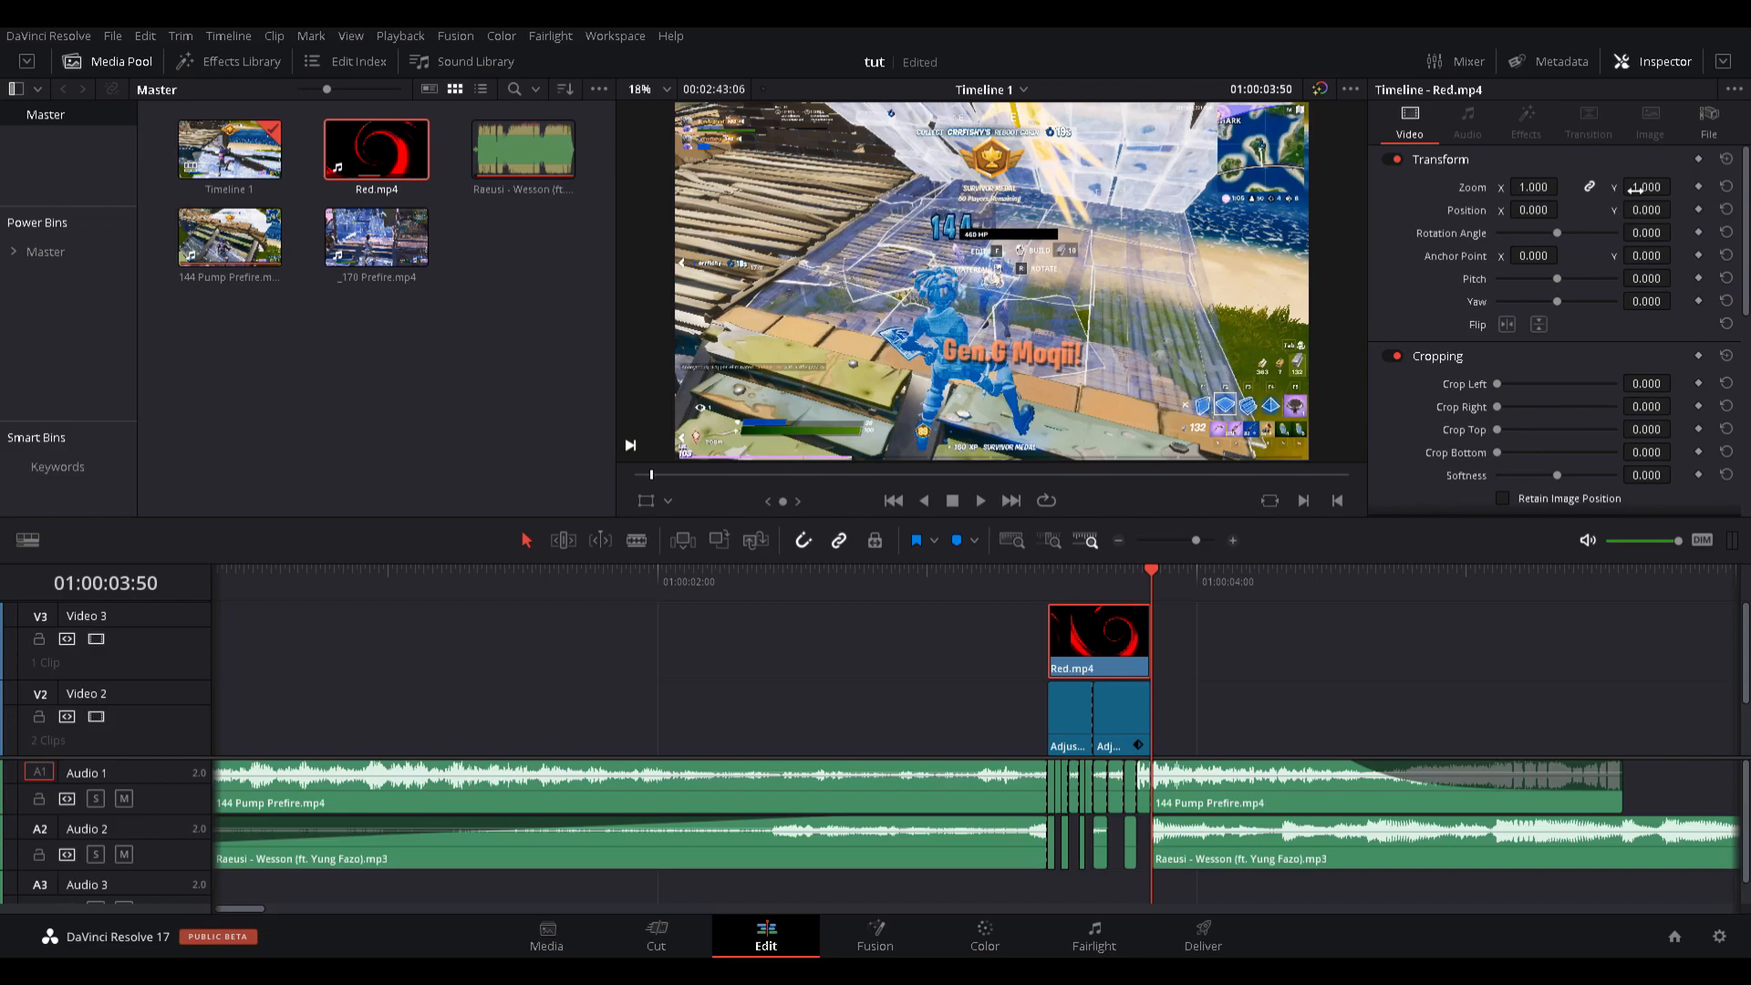
pyautogui.scroll(-3, 1558, 440)
pyautogui.scroll(3, 1717, 458)
pyautogui.scroll(-3, 1627, 369)
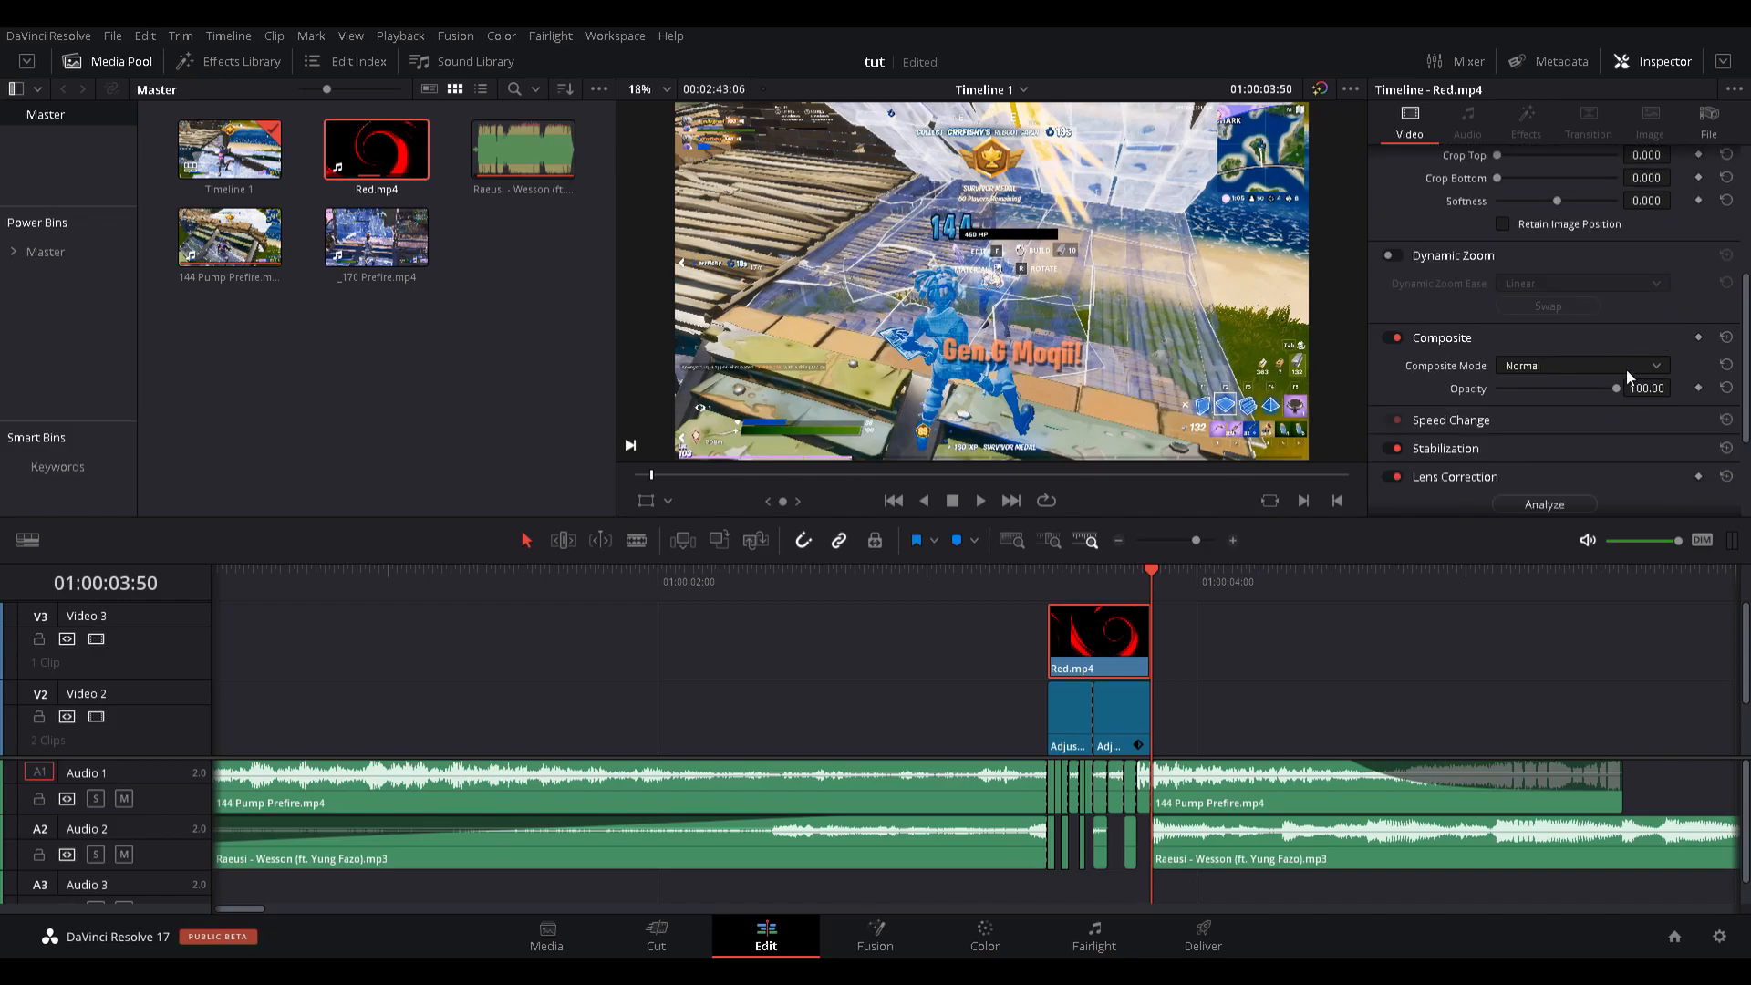
pyautogui.click(1576, 413)
pyautogui.moveTo(1108, 580); pyautogui.dragTo(912, 601)
pyautogui.press('space')
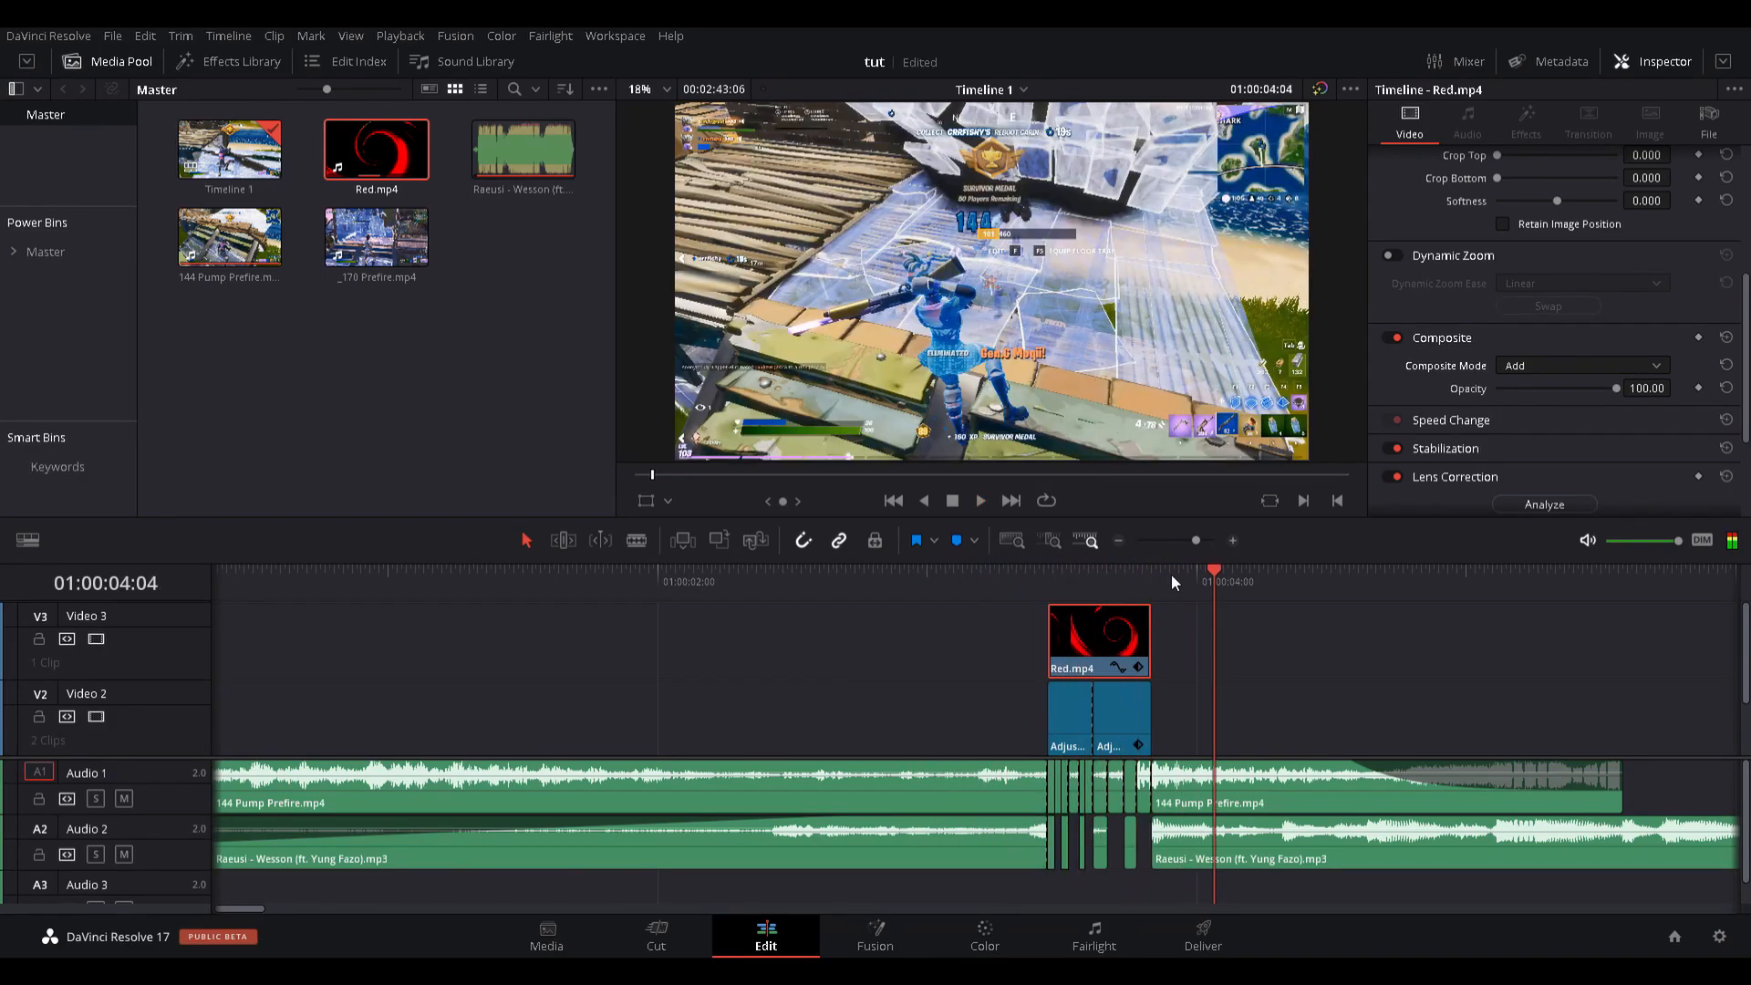
# Split Red.mp4 at the cut between the two adjustment clips and add a short fade-in to its second part.
pyautogui.moveTo(1195, 584); pyautogui.dragTo(1047, 604)
pyautogui.click(642, 540)
pyautogui.click(1094, 649)
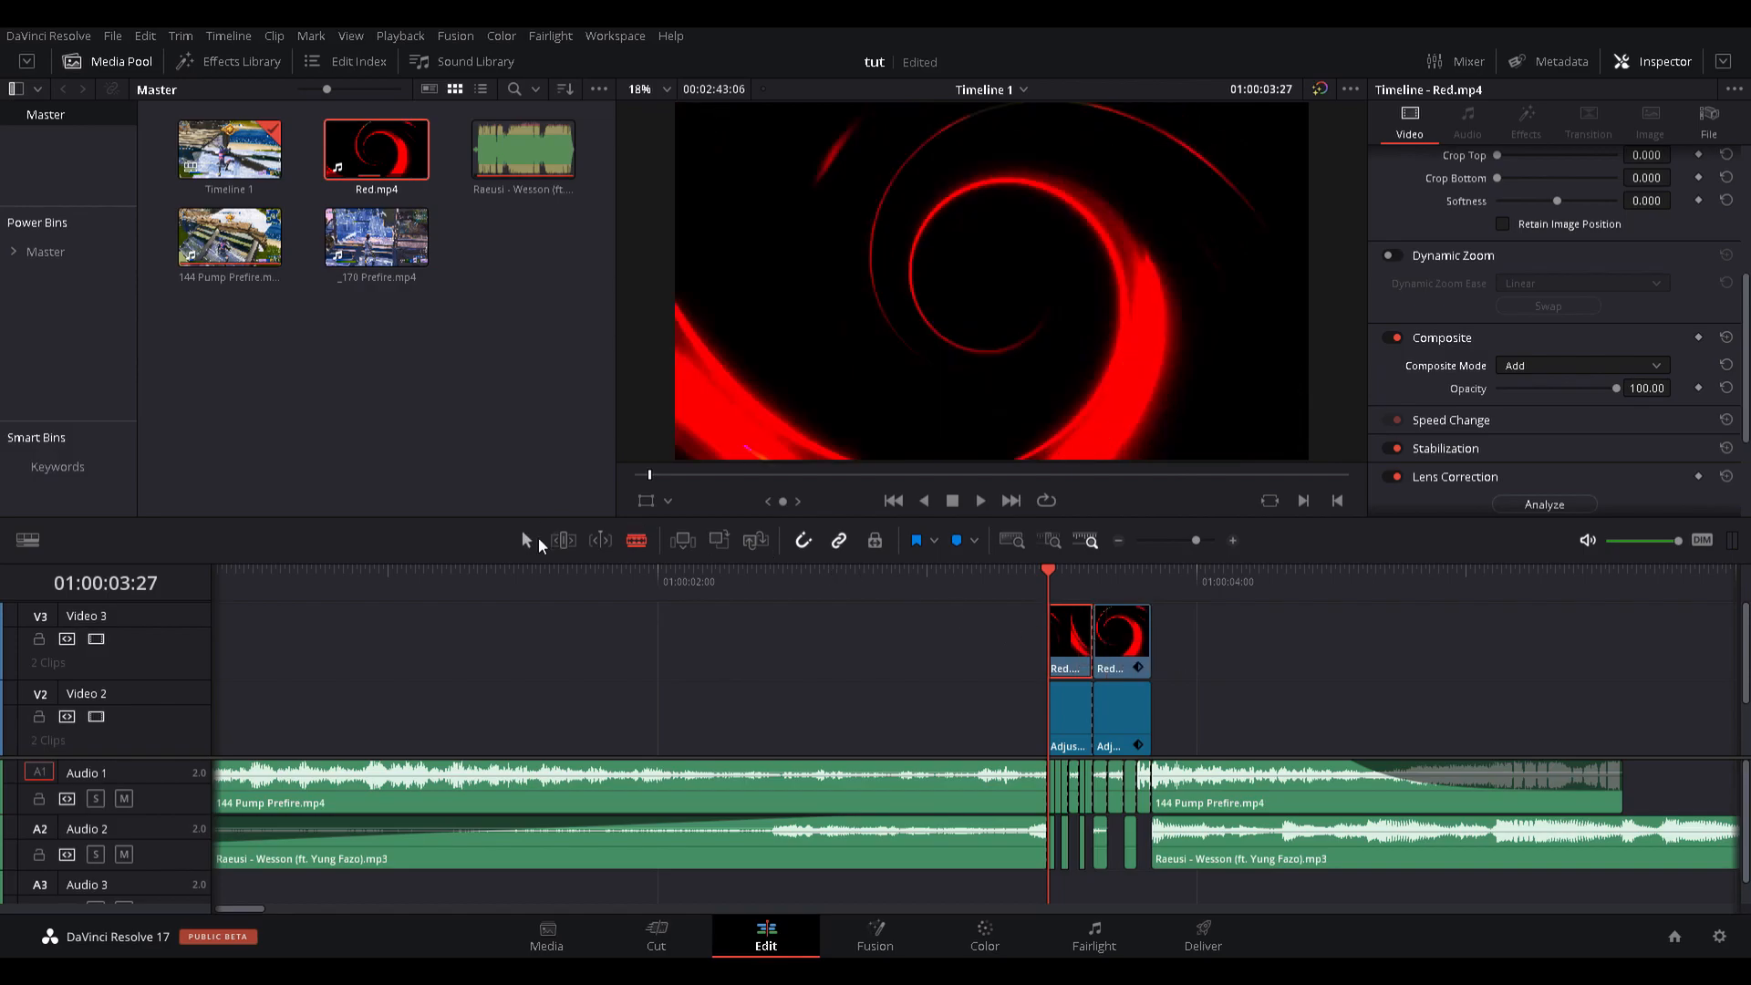
pyautogui.moveTo(1098, 610)
pyautogui.mouseDown()
pyautogui.moveTo(1074, 609)
pyautogui.moveTo(1136, 614)
pyautogui.moveTo(1113, 610)
pyautogui.mouseUp()
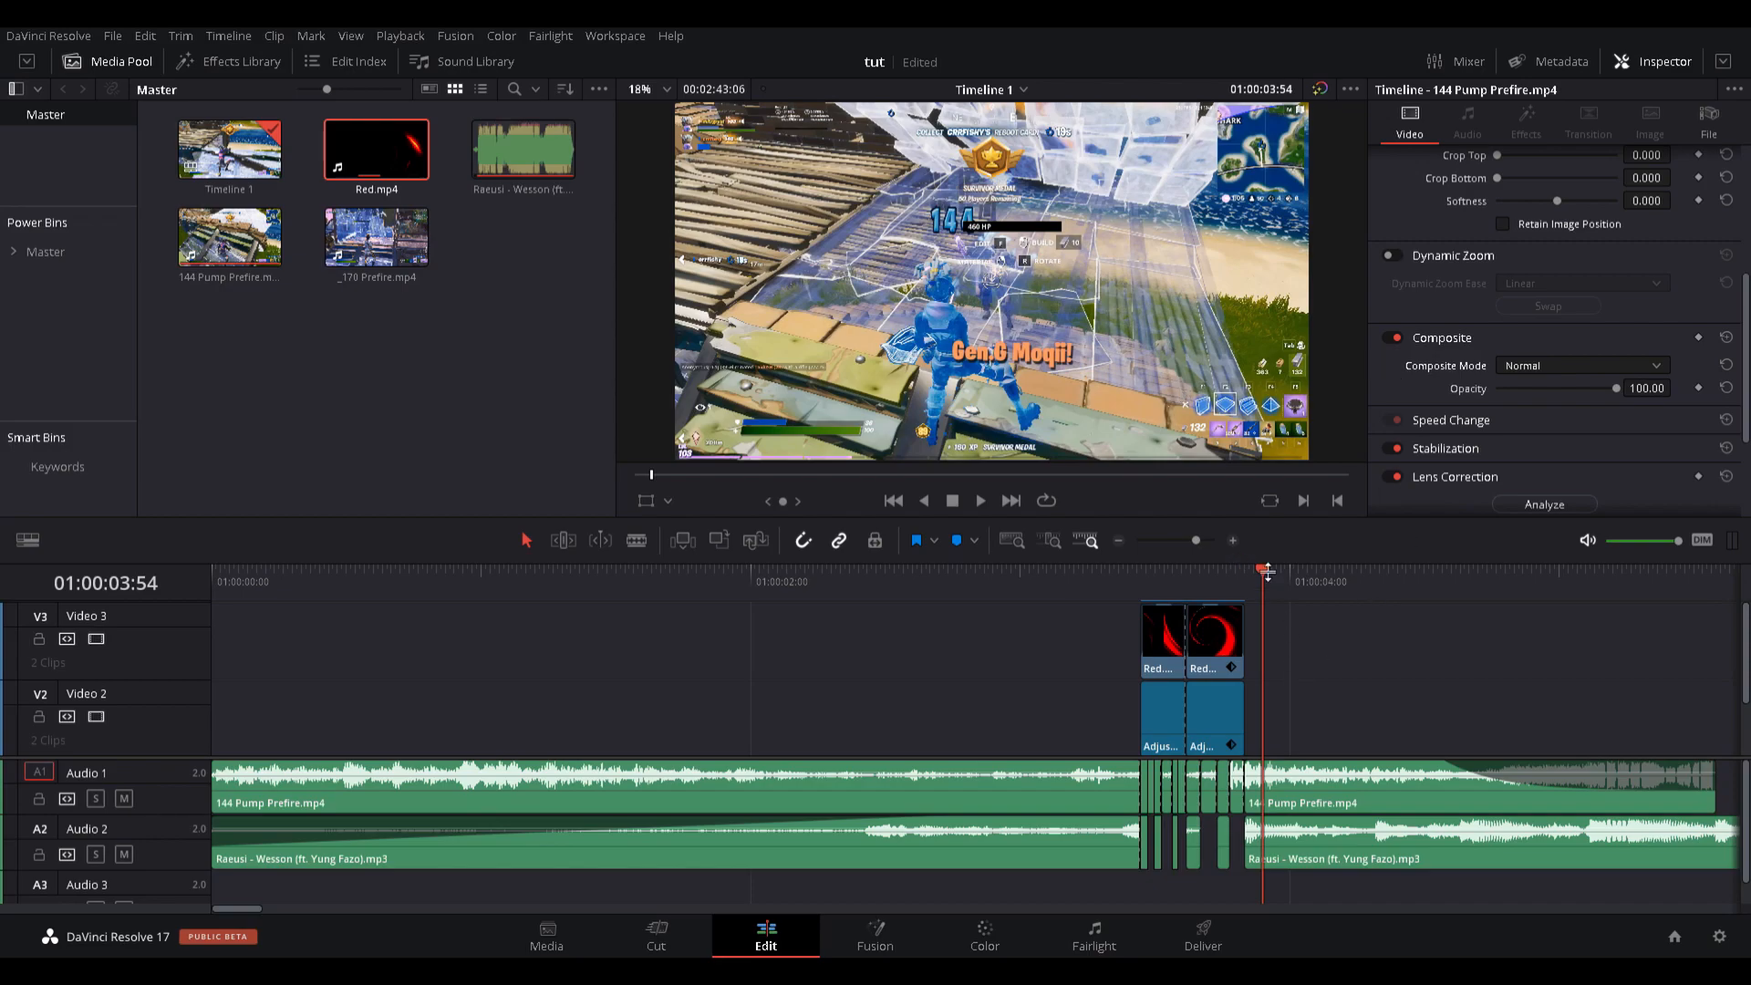
# Play the timeline from the start on the Color page to check the red overlay with the flash.
pyautogui.moveTo(1267, 572); pyautogui.dragTo(1244, 582)
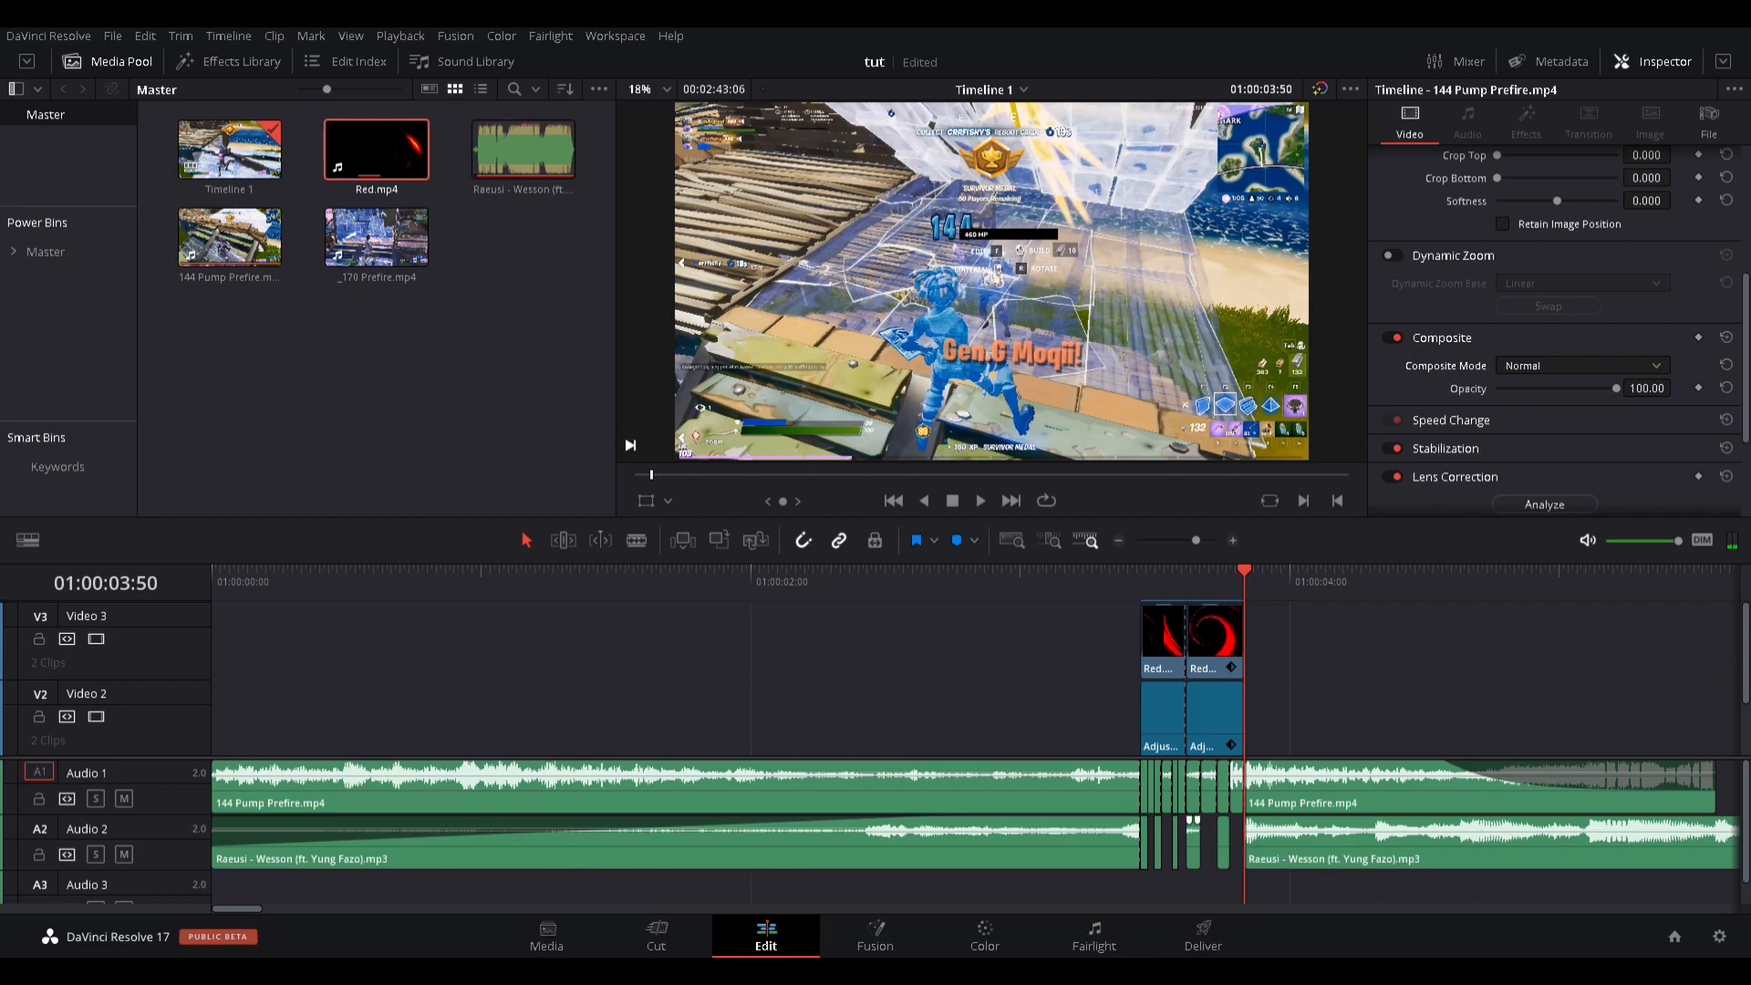
pyautogui.click(987, 946)
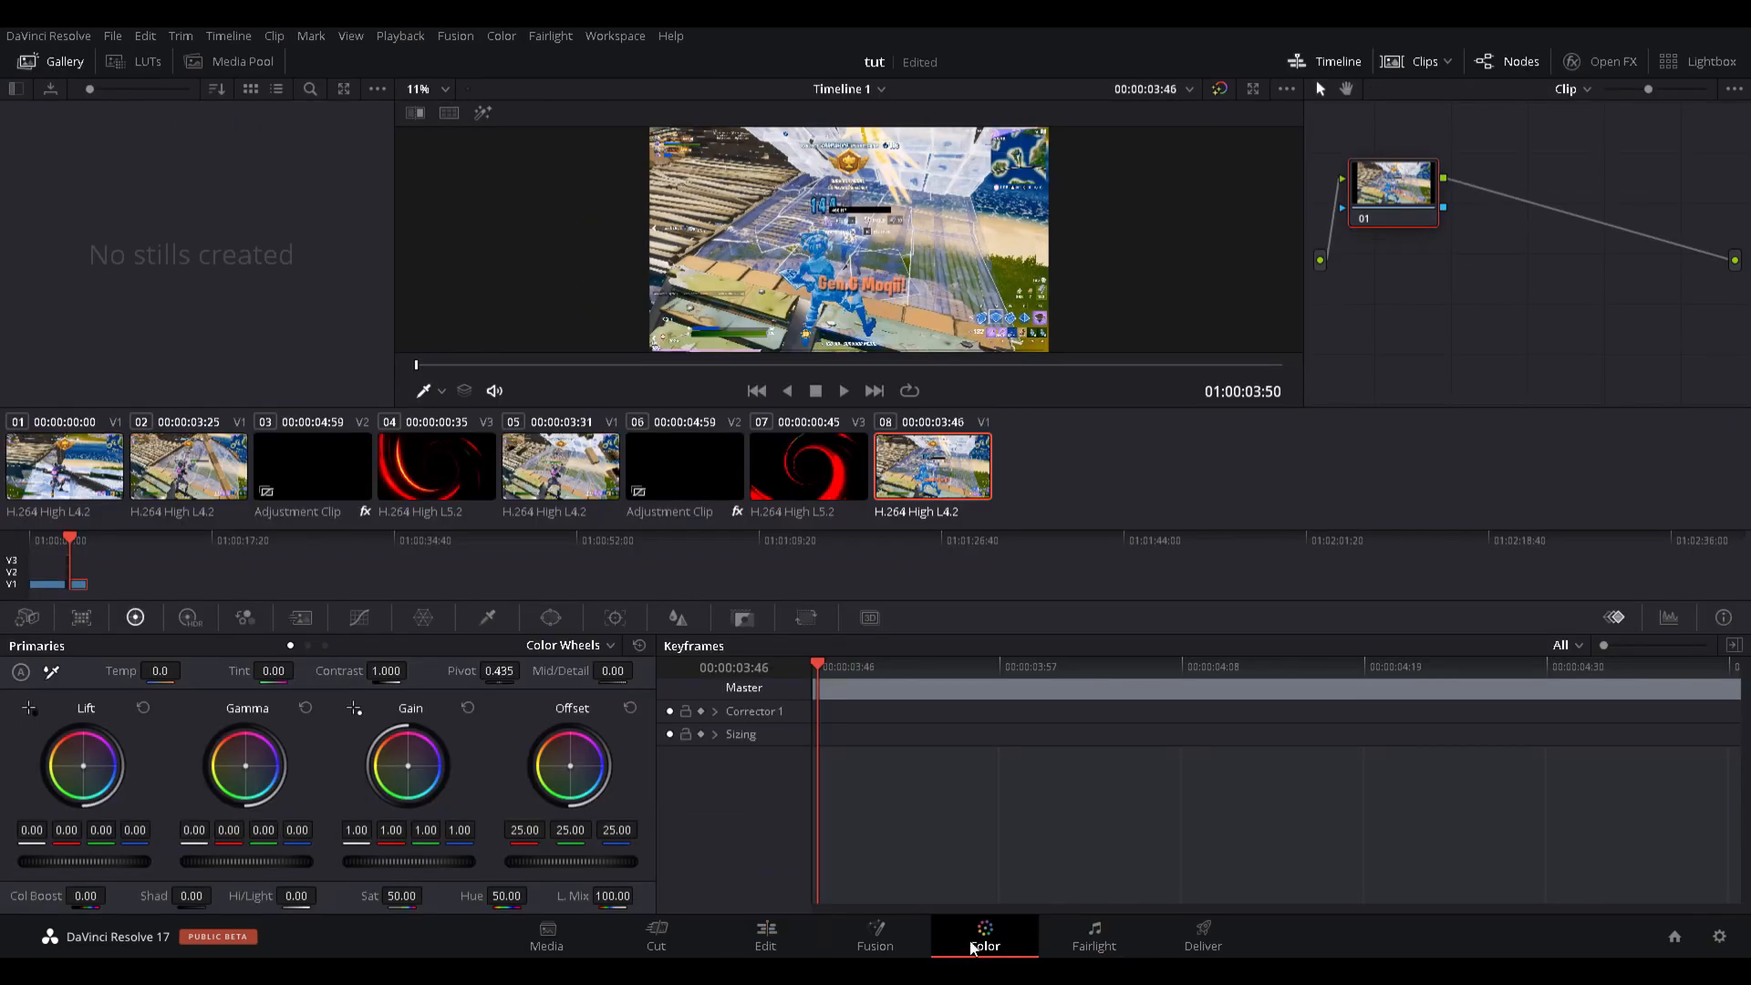
pyautogui.press('Home')
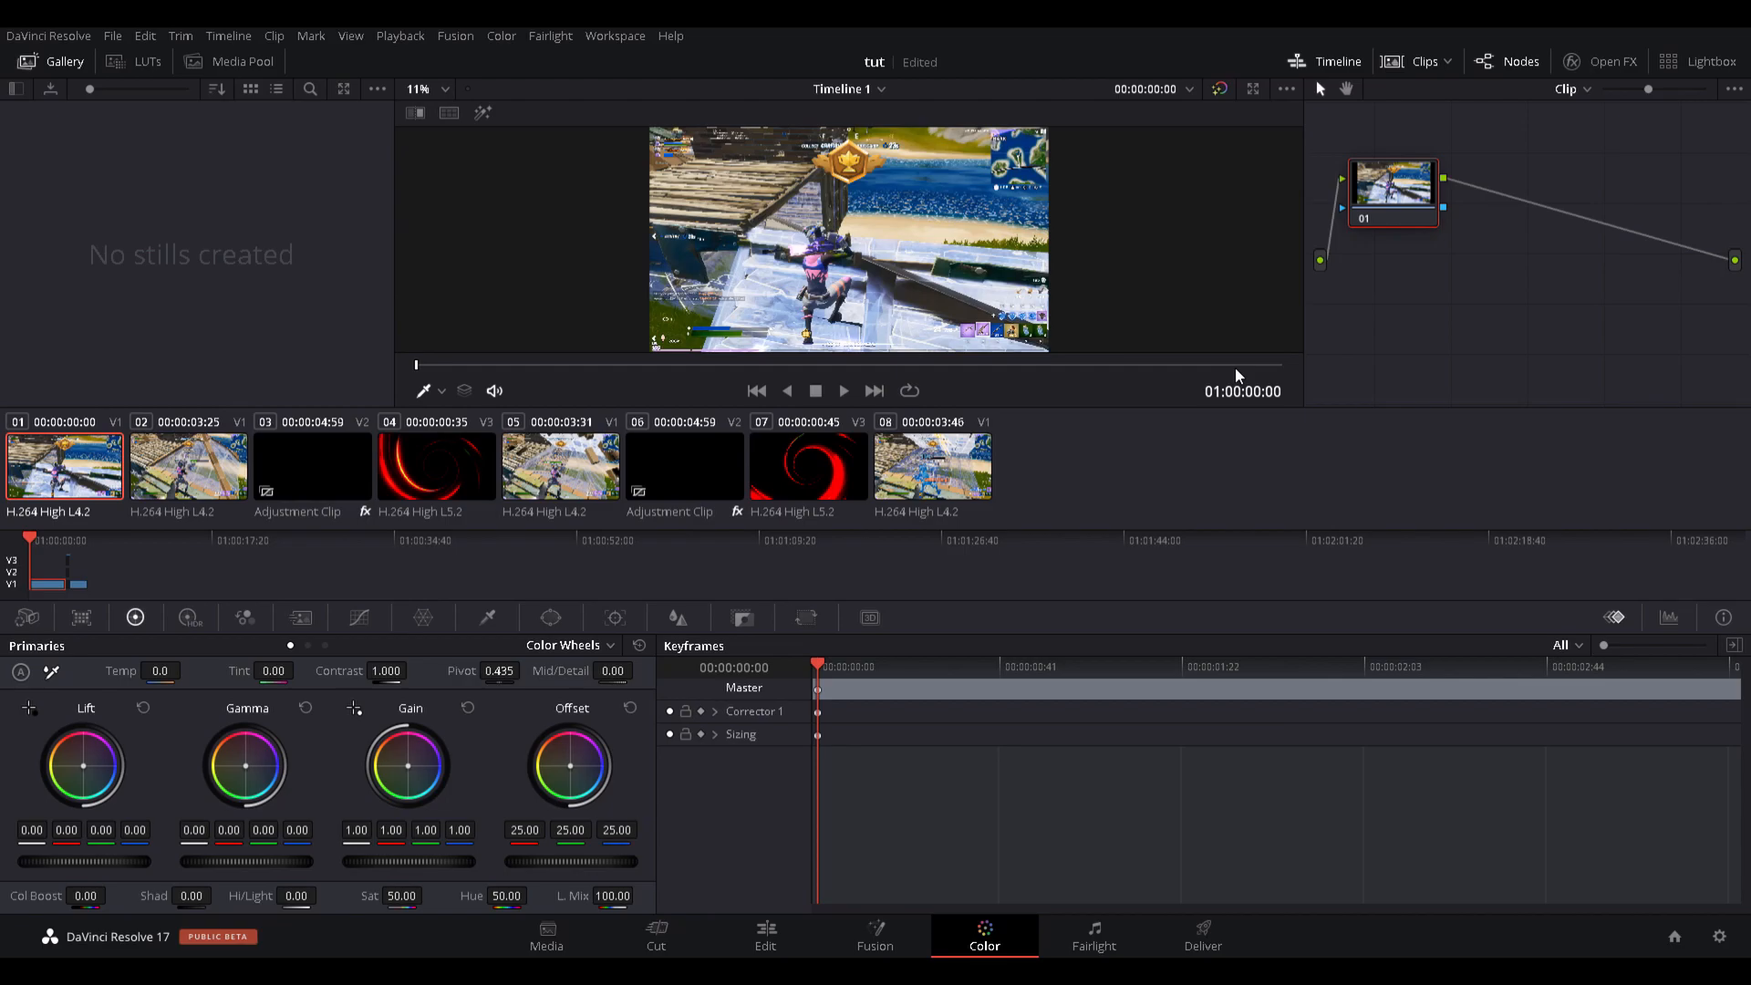
pyautogui.press('space')
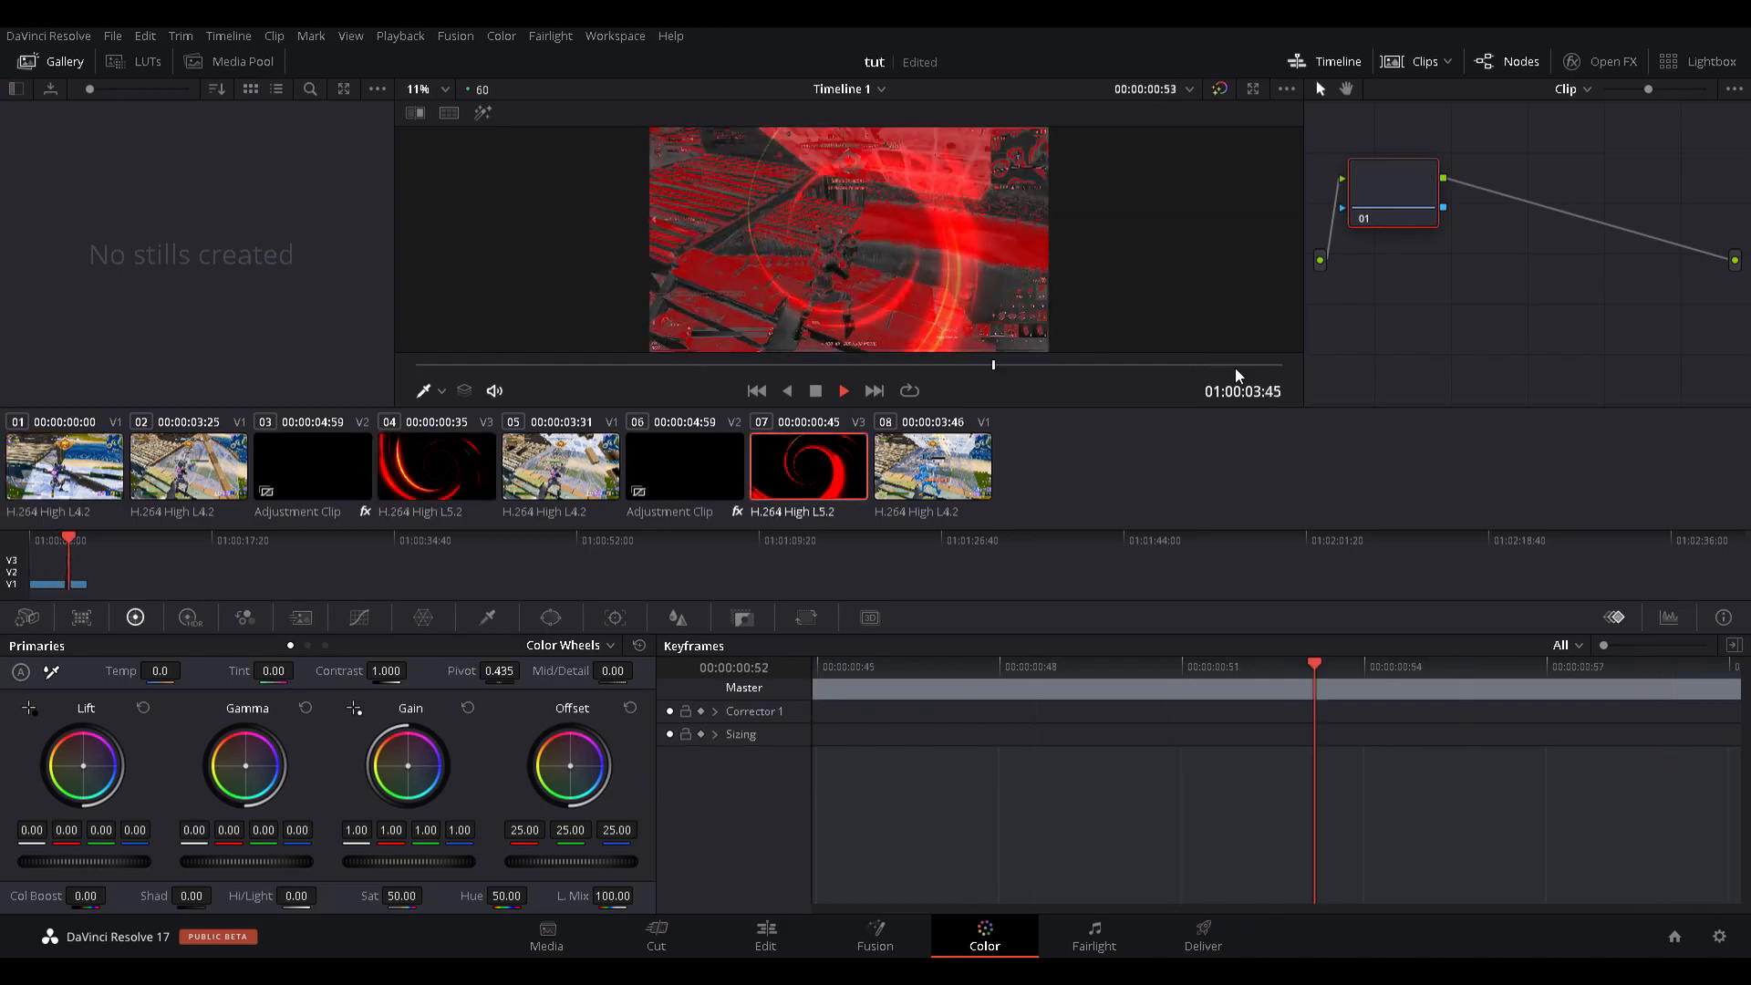
pyautogui.press('space')
pyautogui.moveTo(801, 776); pyautogui.dragTo(790, 730)
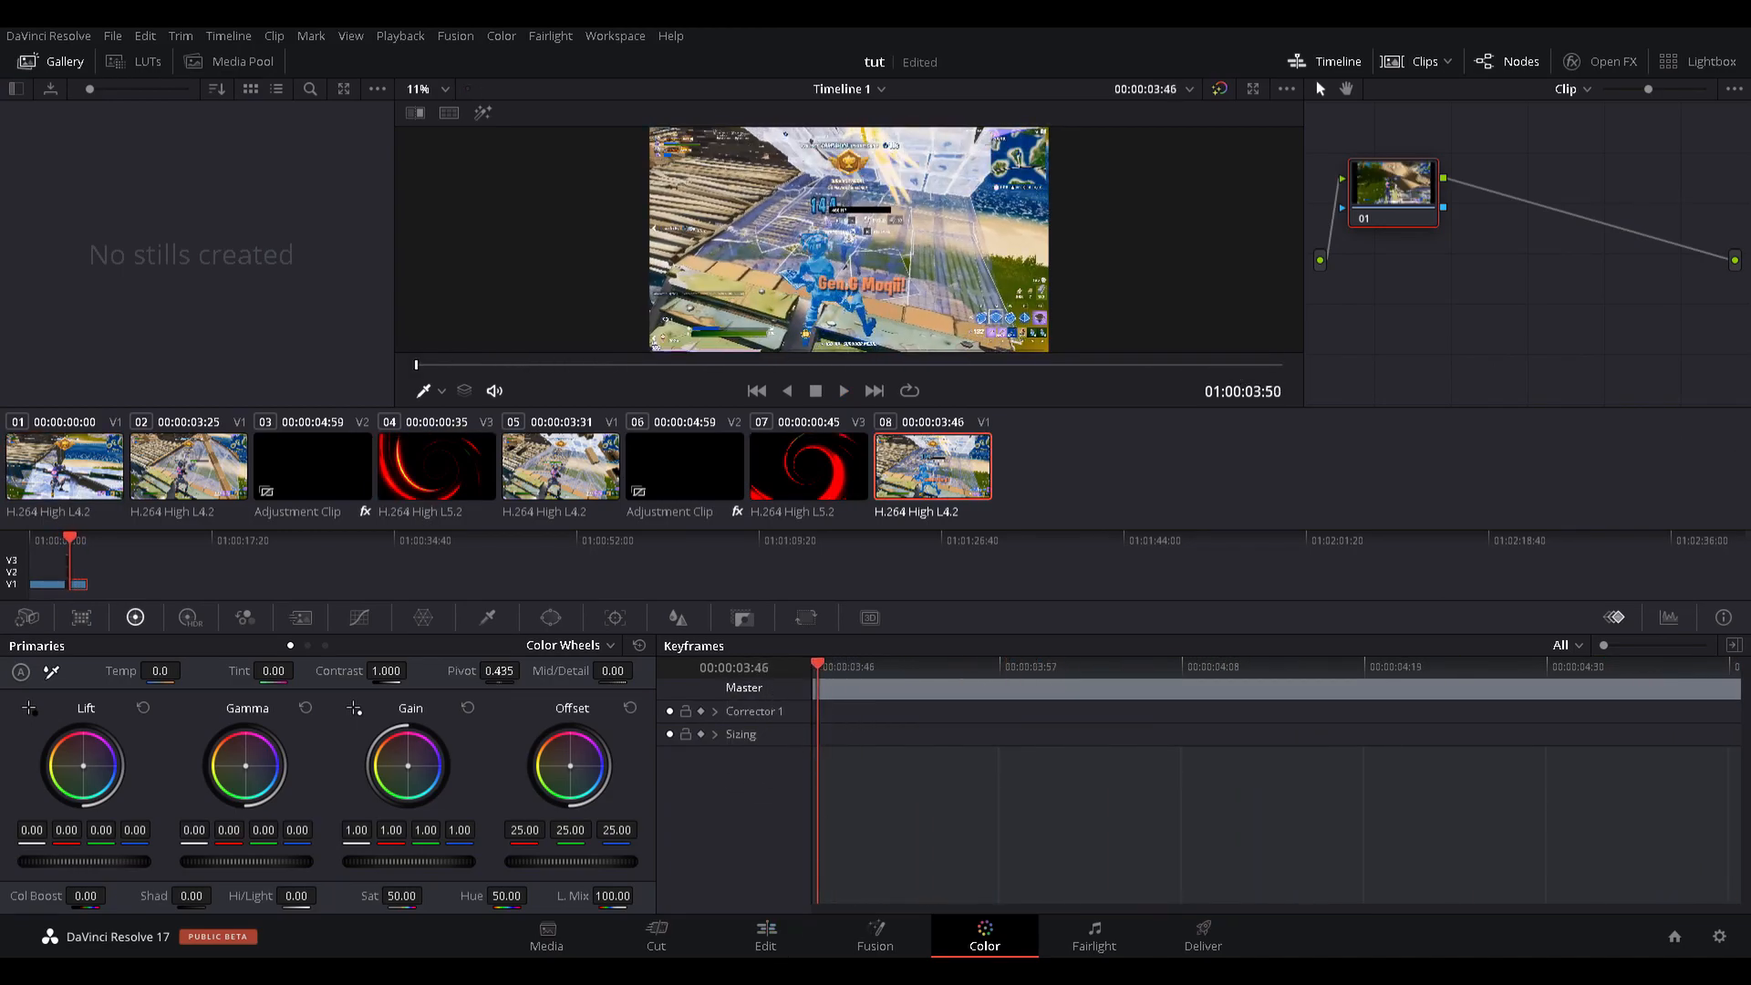
# Return to the Edit page, browse the Power Bins and open the Kill Build-Ups bin.
pyautogui.click(766, 934)
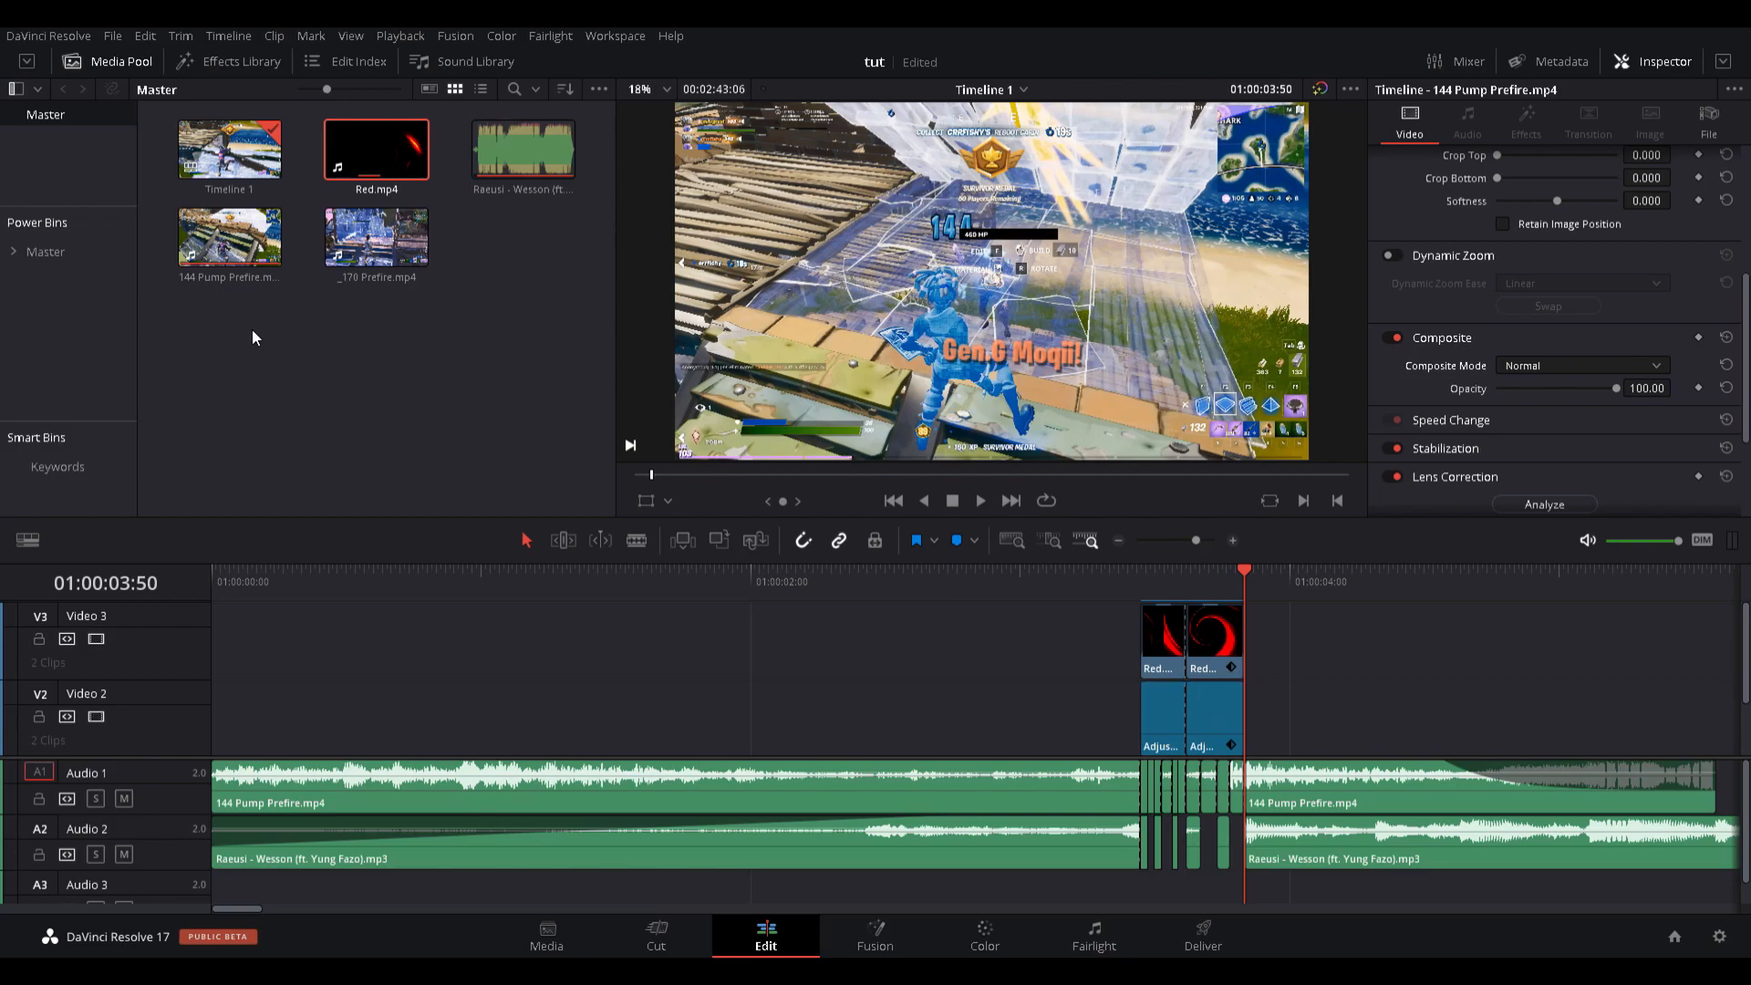
pyautogui.click(50, 253)
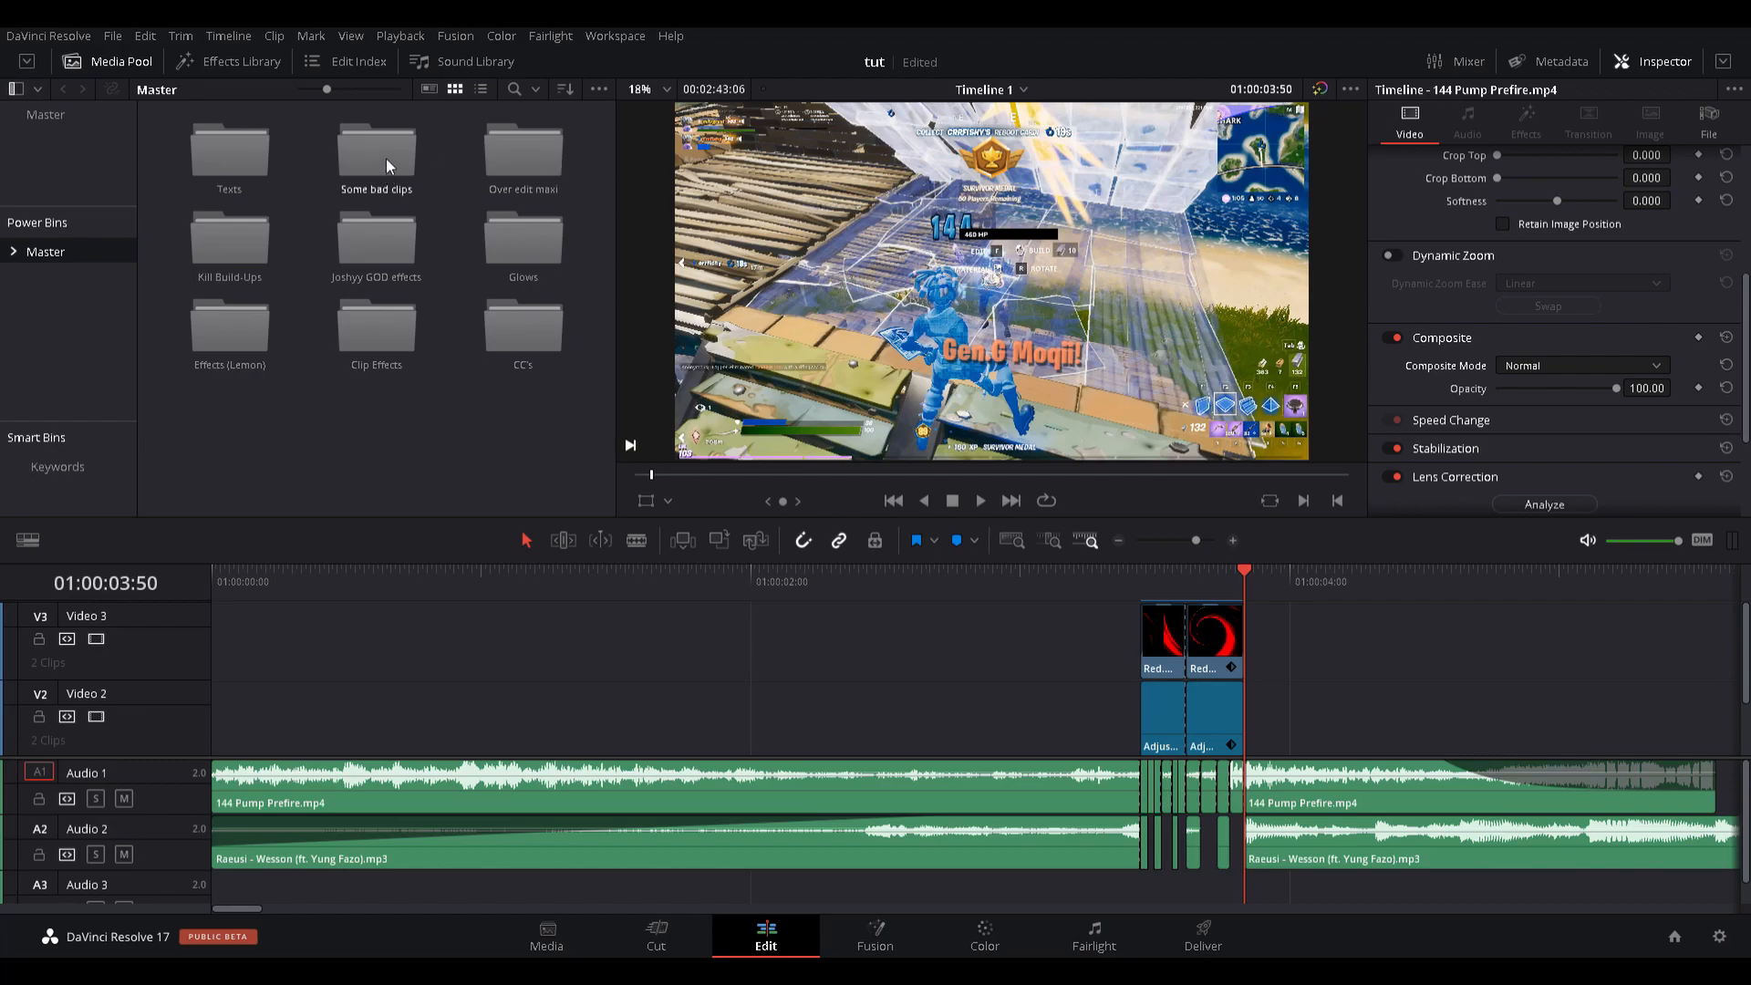
pyautogui.doubleClick(377, 346)
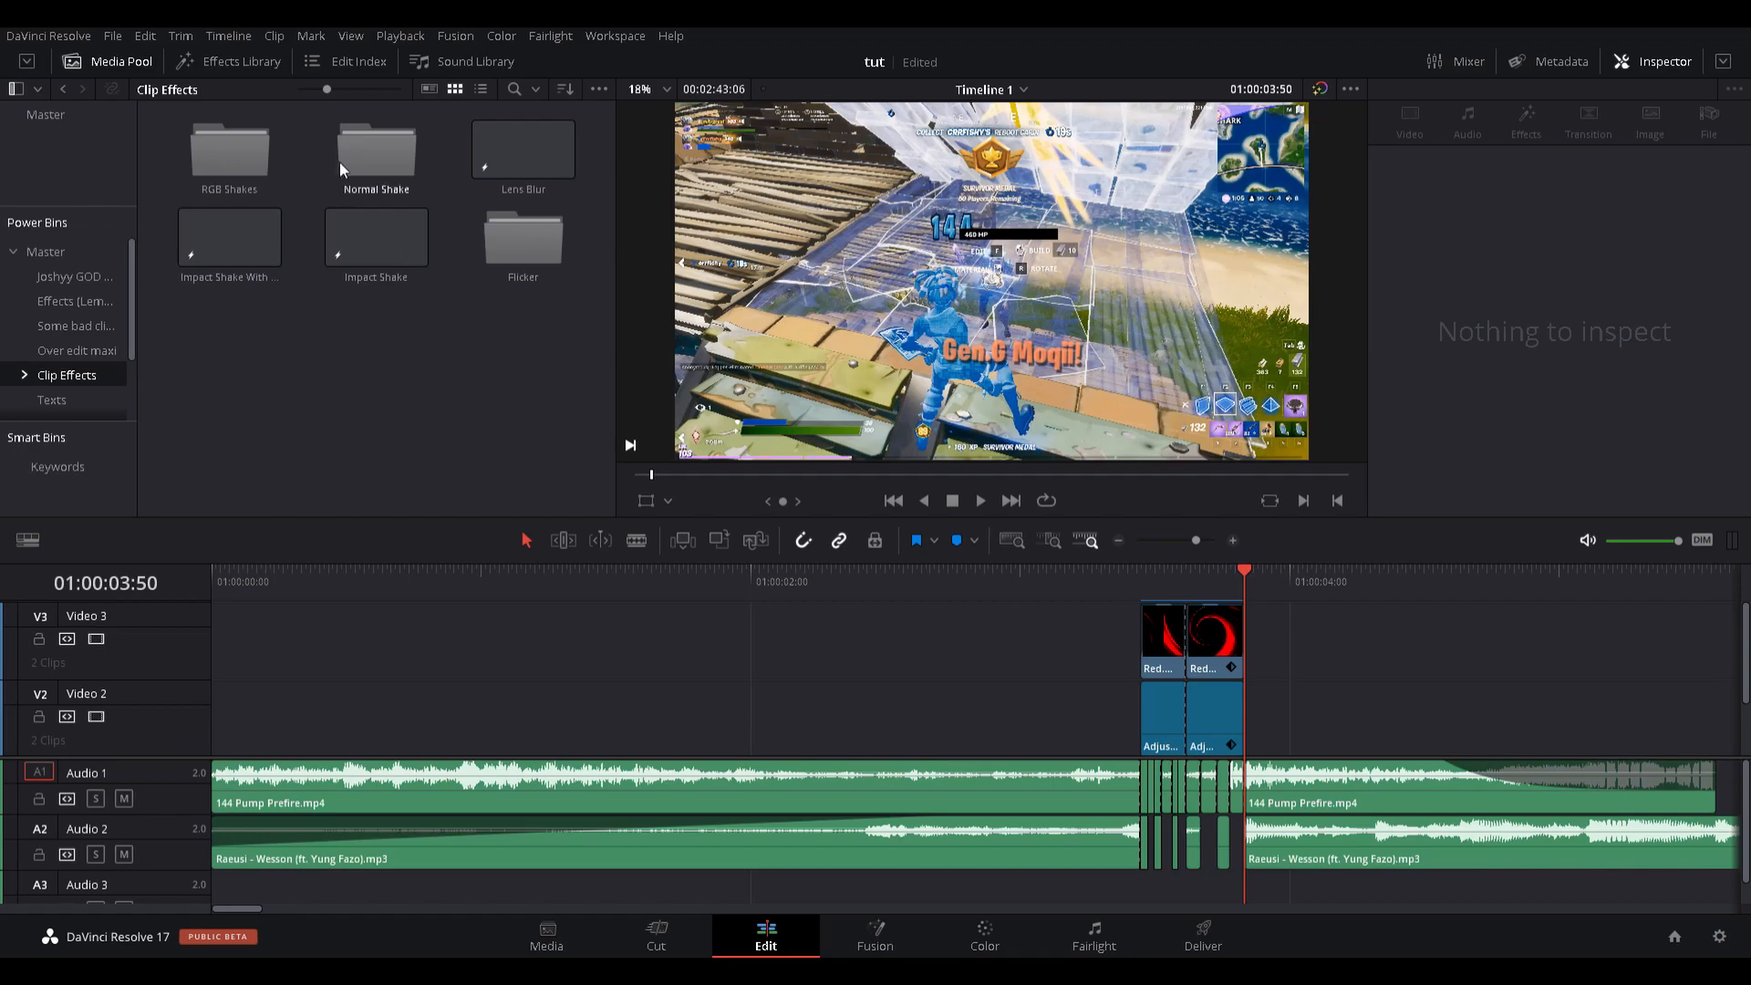
pyautogui.click(374, 255)
pyautogui.click(406, 344)
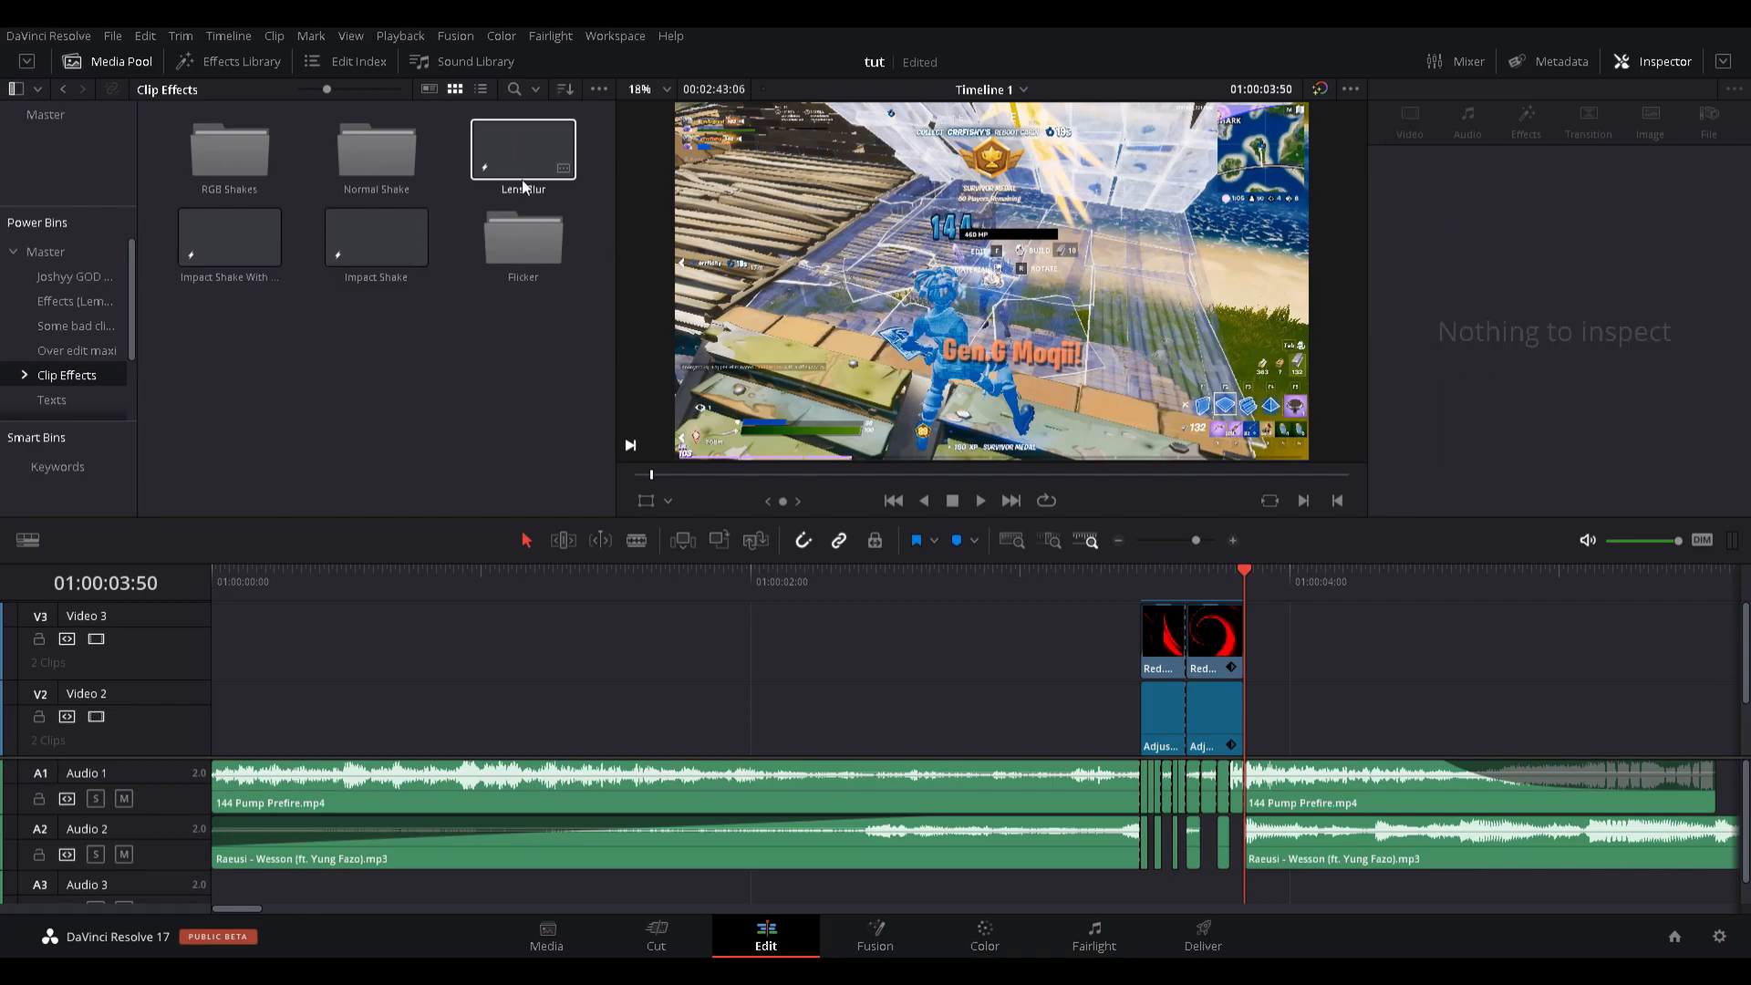
pyautogui.click(62, 347)
pyautogui.click(31, 369)
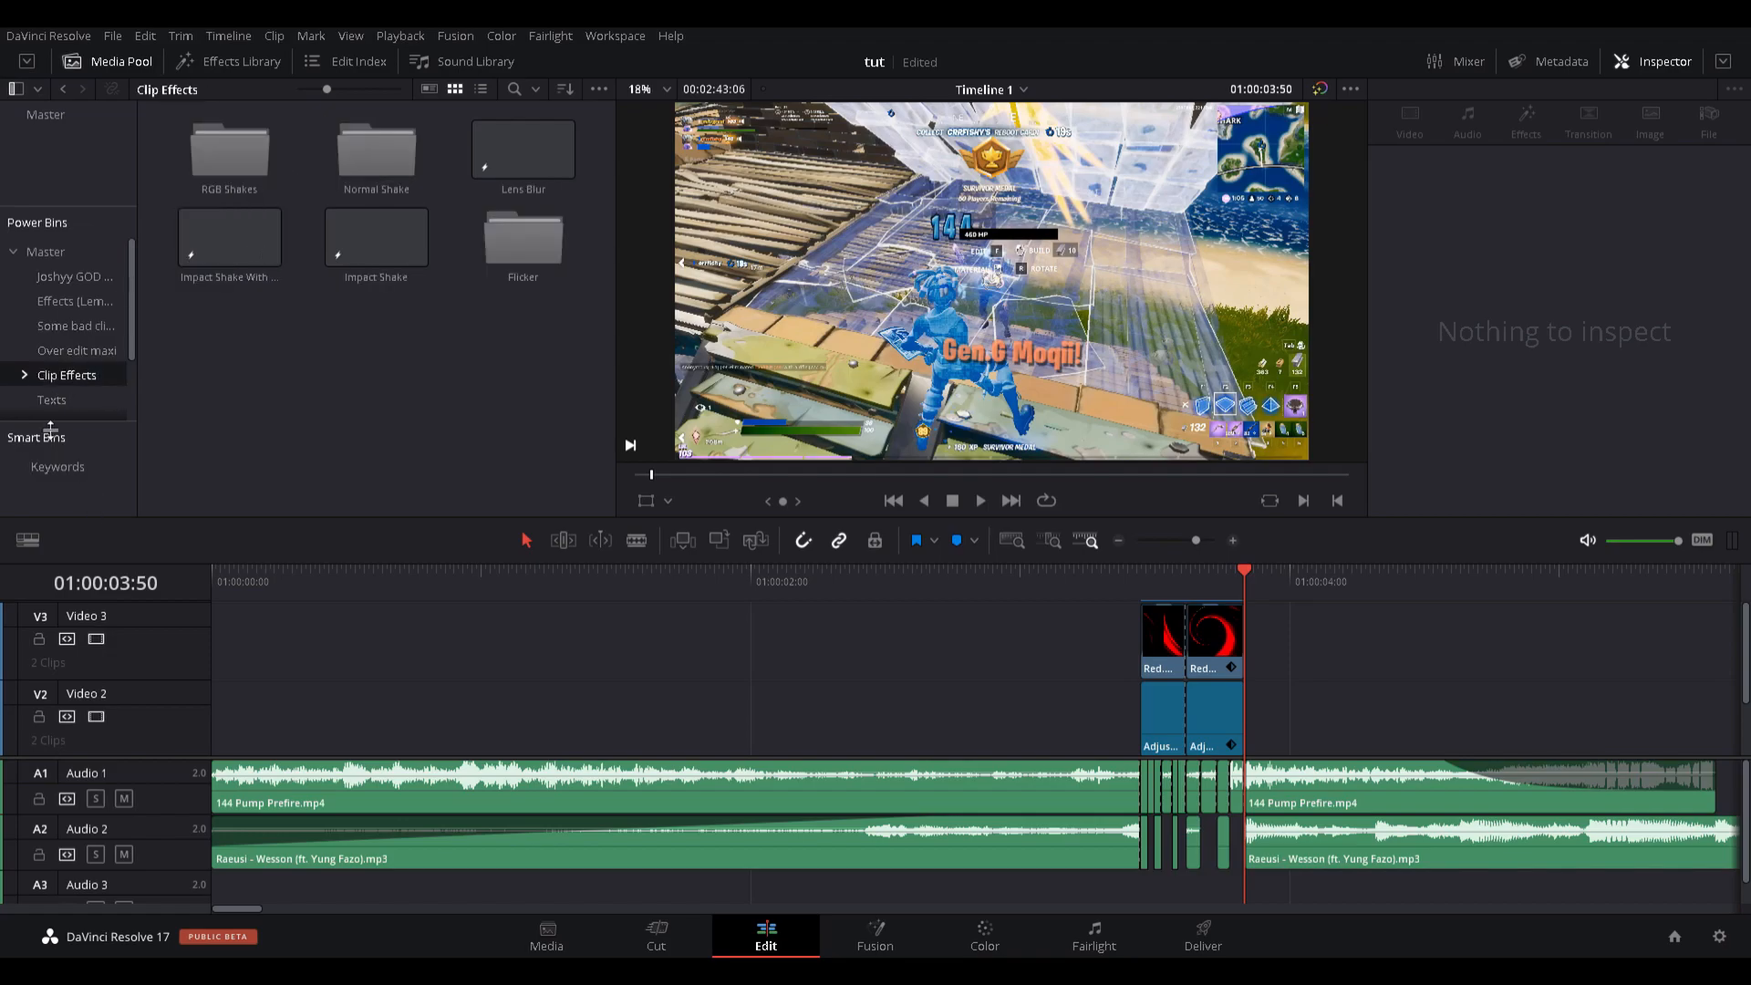
pyautogui.scroll(-2, 41, 375)
pyautogui.click(63, 370)
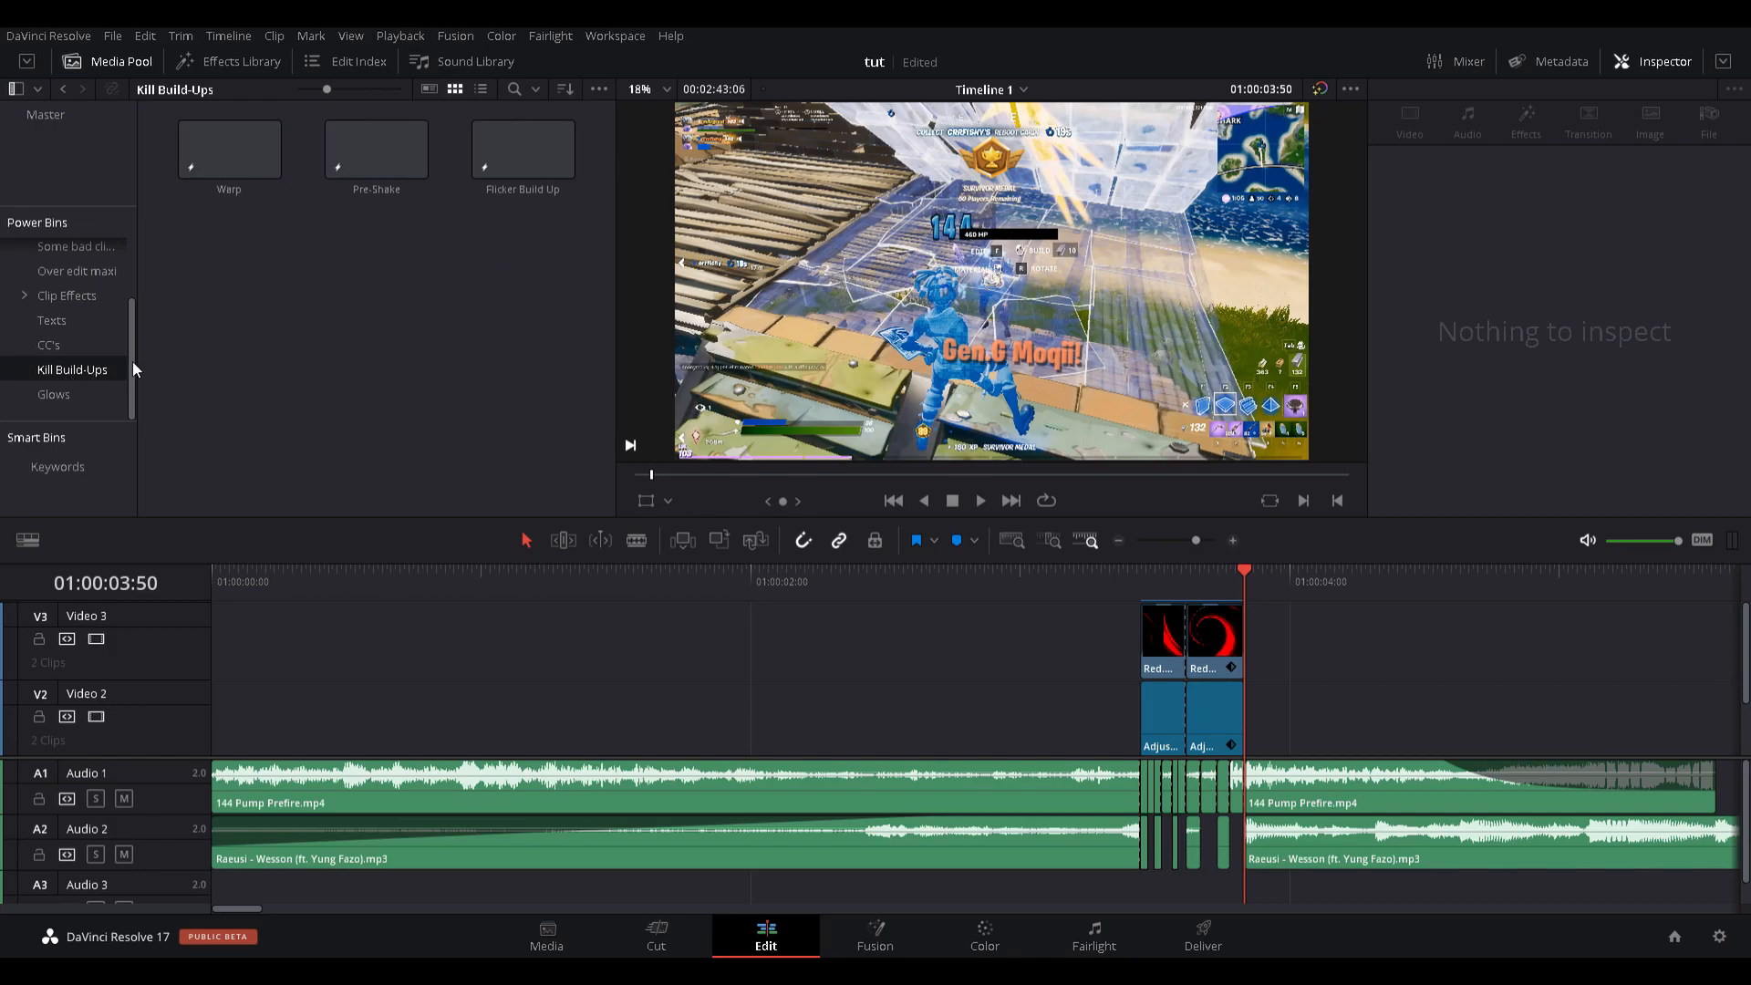
# Place the Warp effect on Video 4 above the Red.mp4 clips and trim its end to 01:00:03:50.
pyautogui.click(232, 155)
pyautogui.moveTo(1254, 609); pyautogui.dragTo(1169, 655)
pyautogui.click(1304, 628)
pyautogui.click(1341, 643)
pyautogui.moveTo(1350, 657); pyautogui.dragTo(1250, 661)
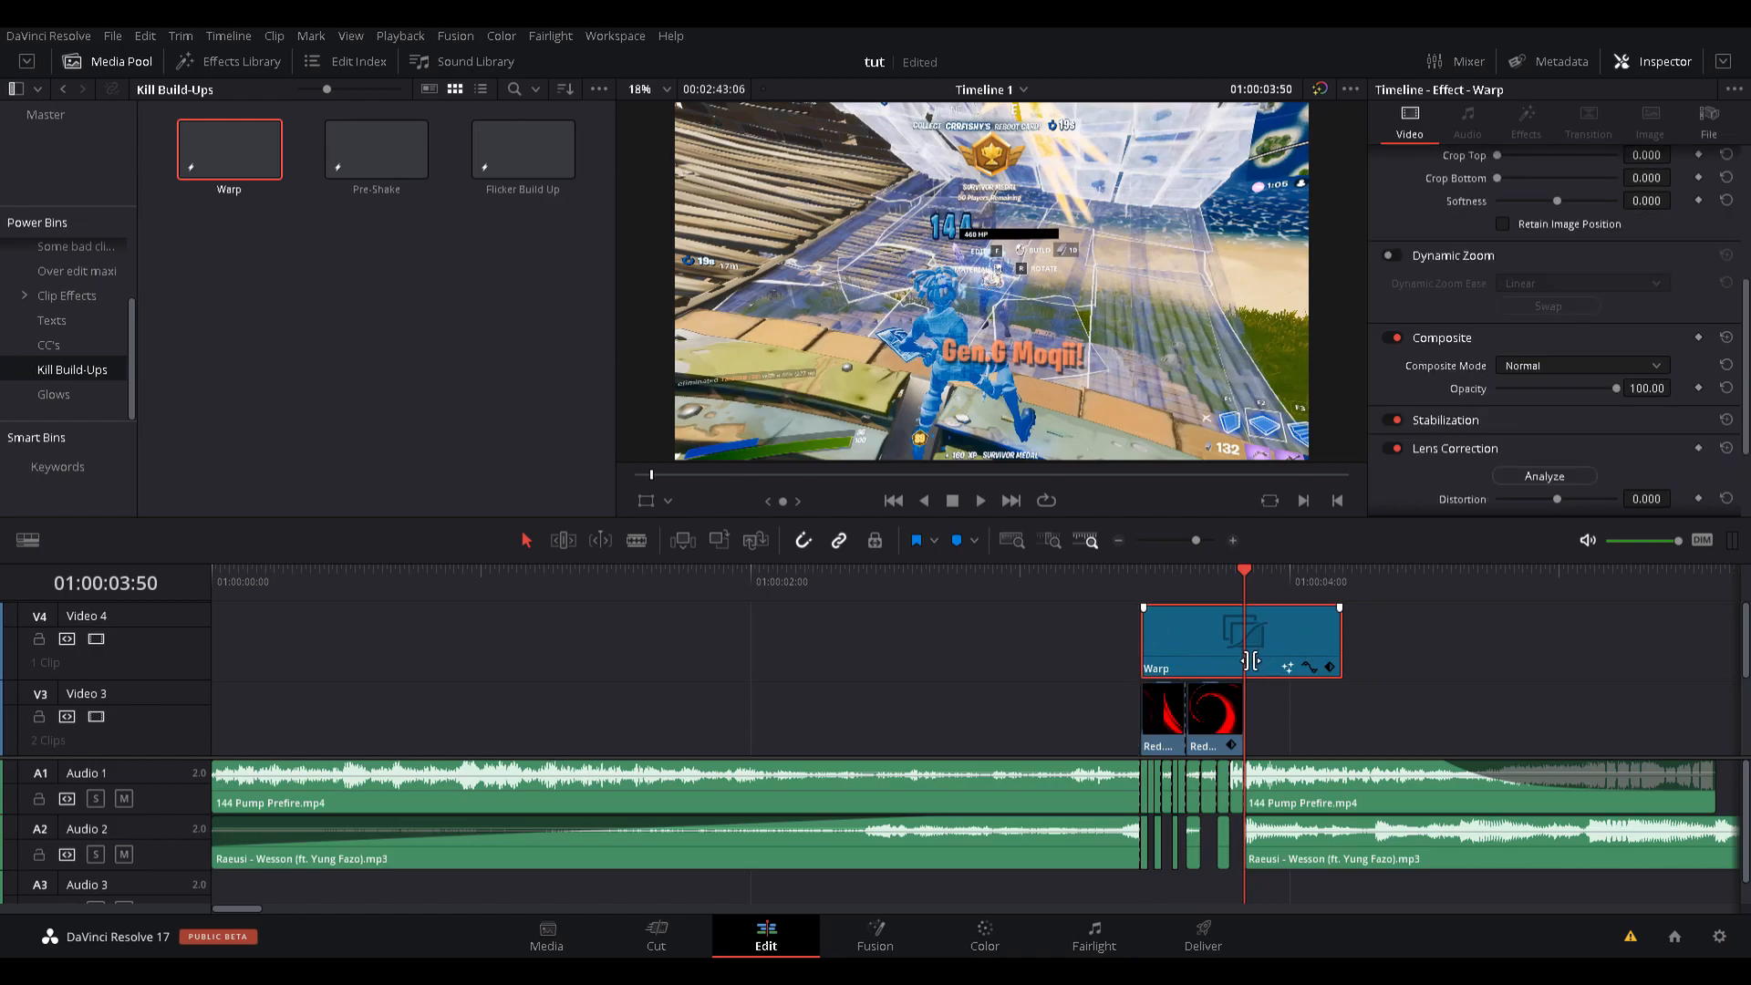
pyautogui.click(1416, 652)
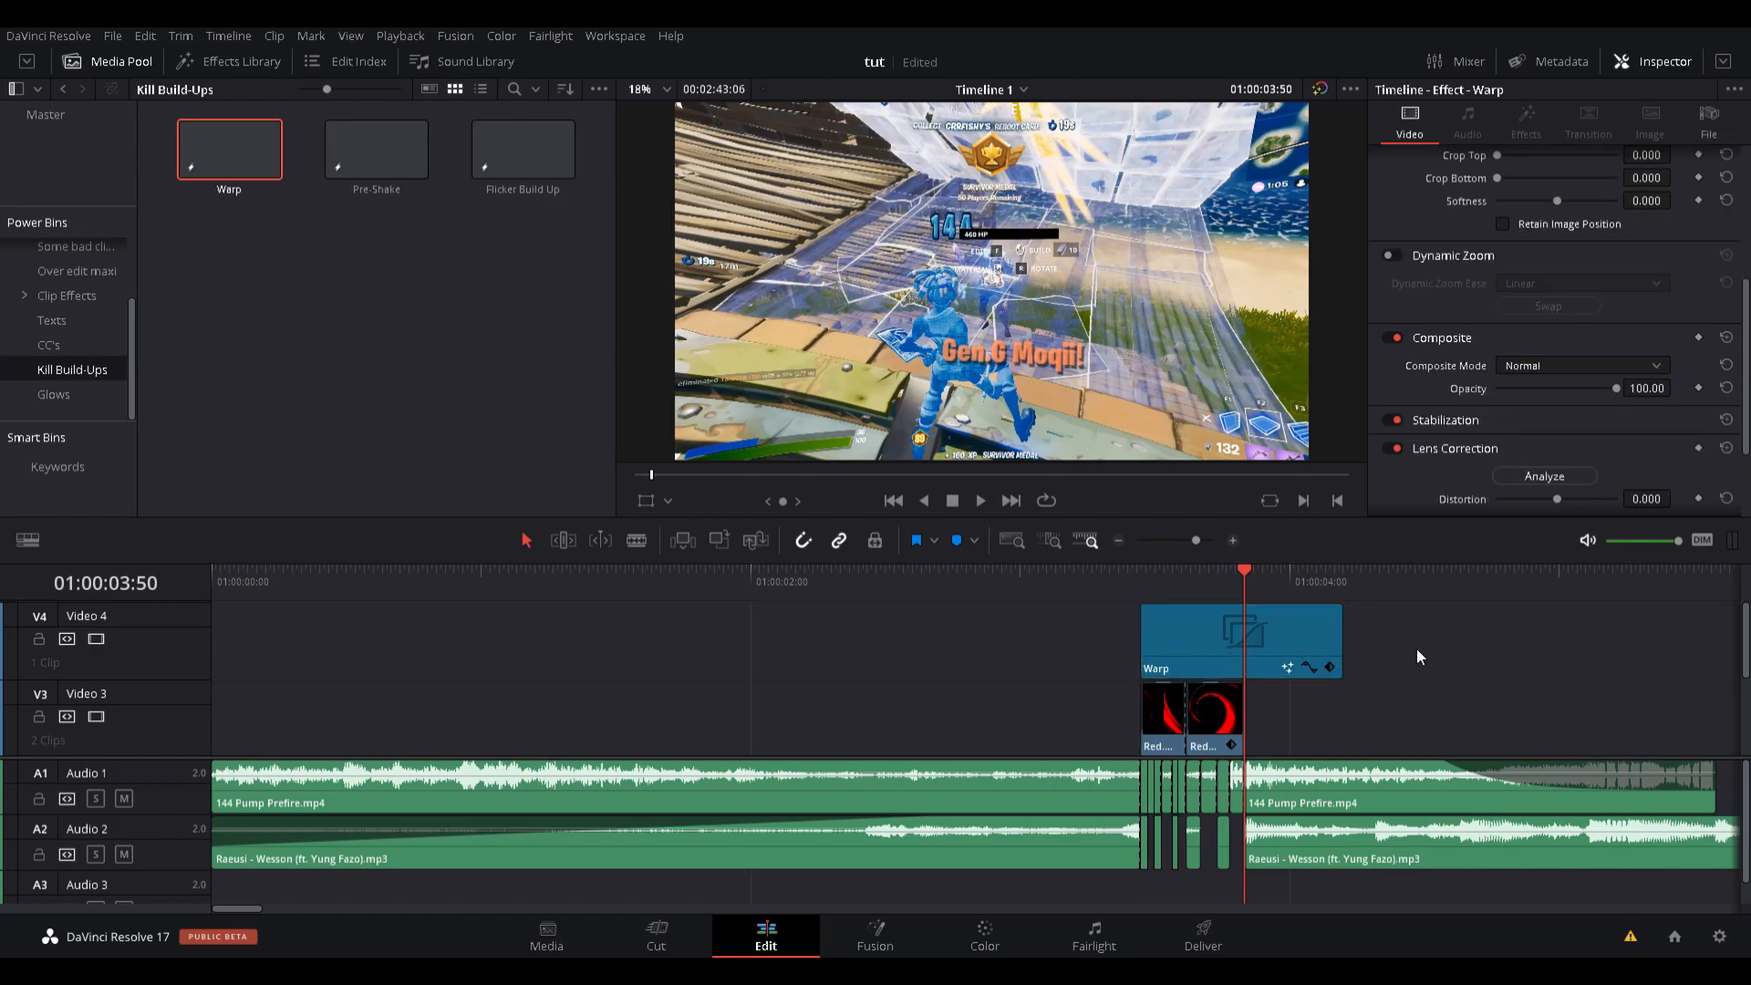
pyautogui.moveTo(1348, 649); pyautogui.dragTo(1243, 651)
pyautogui.click(1181, 644)
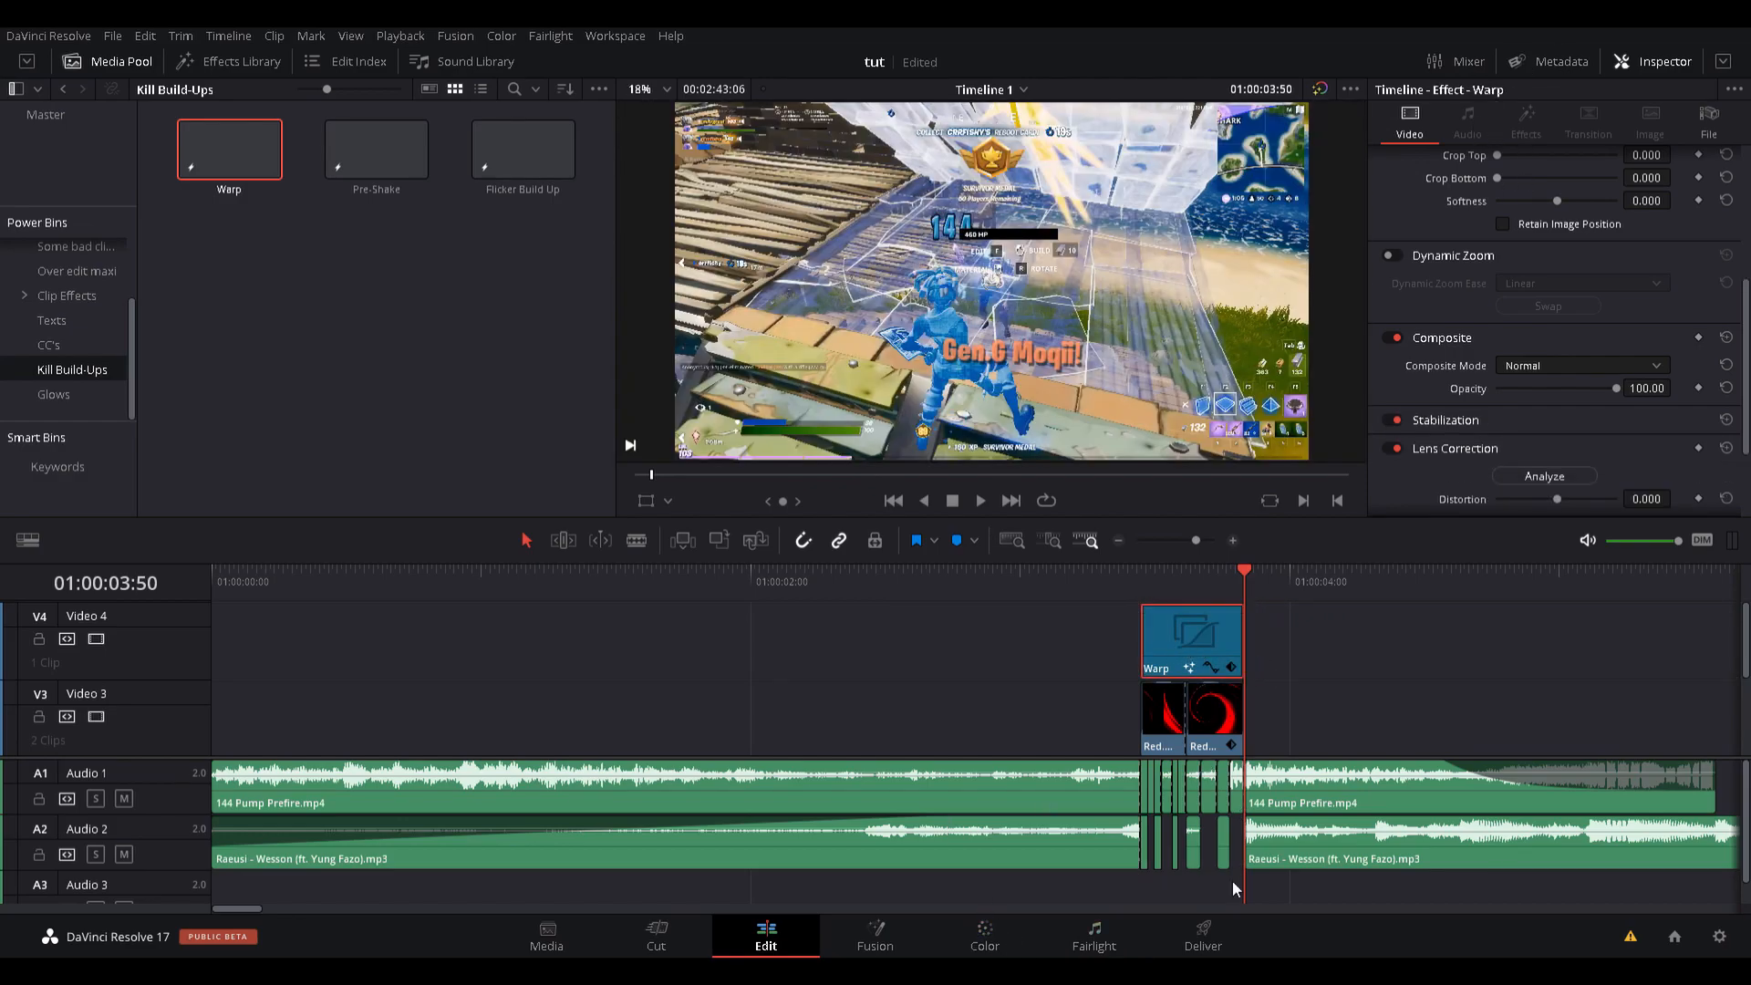
# Examine the composition at the playhead in Fusion for the Warp effect's nodes, and return to the Edit page.
pyautogui.click(871, 930)
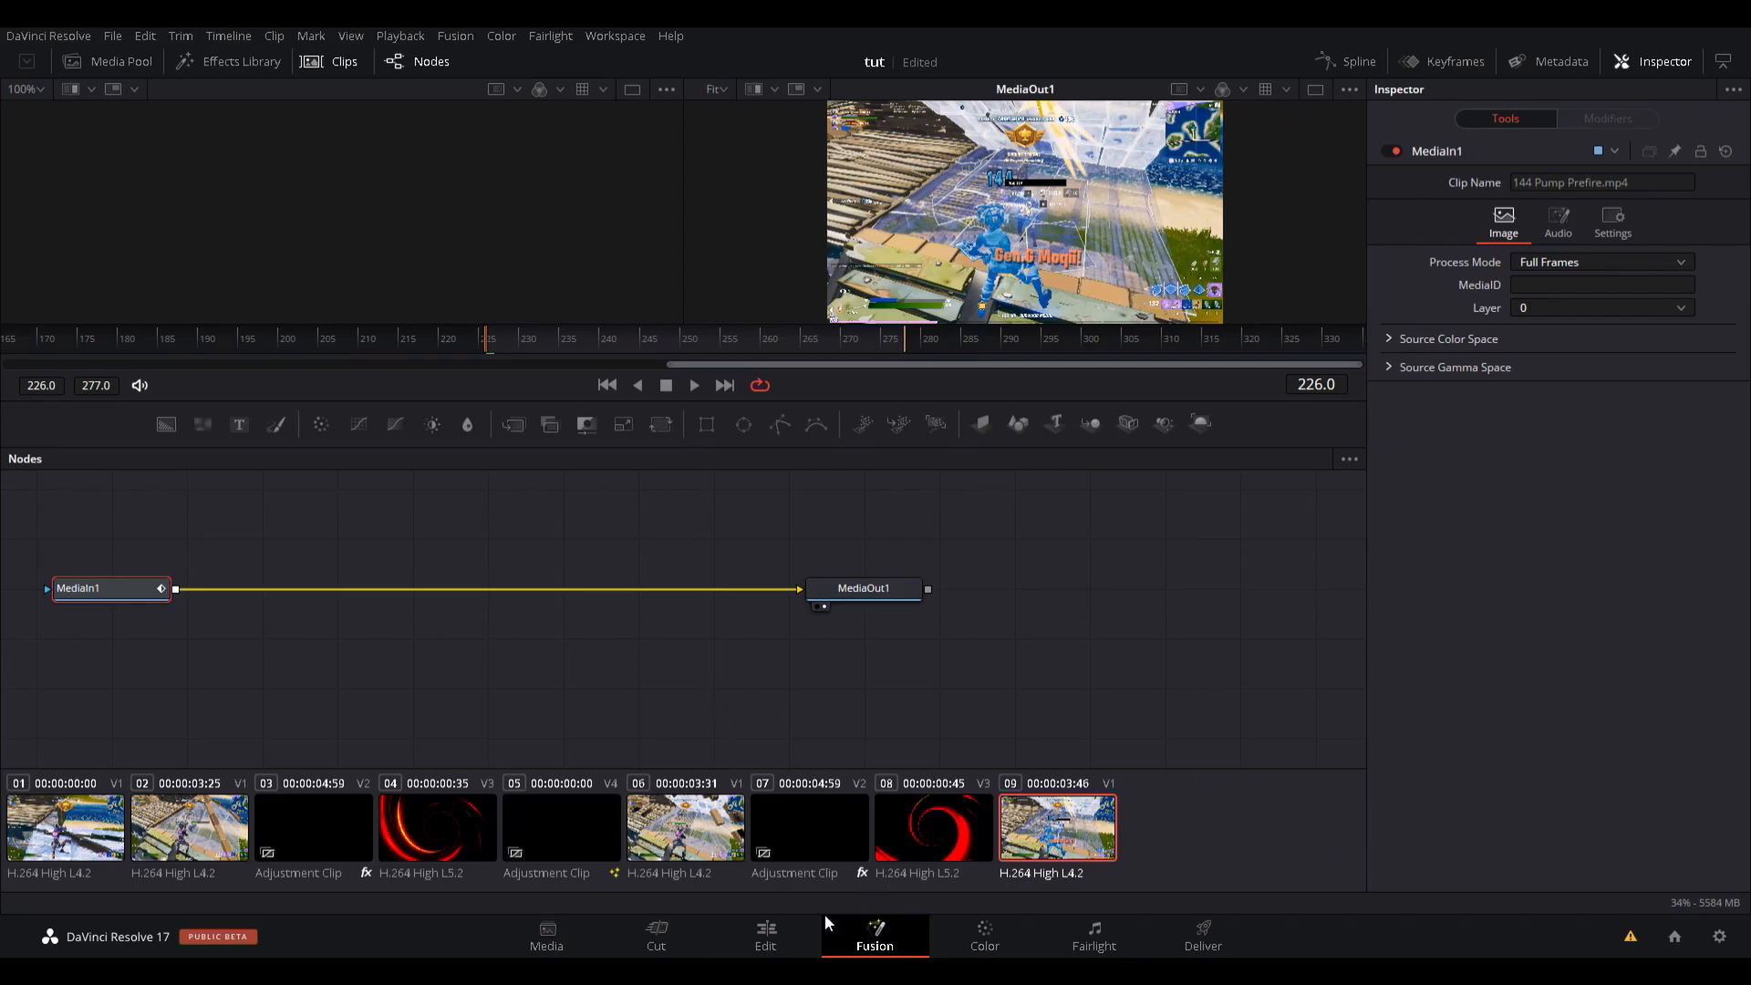
pyautogui.click(766, 935)
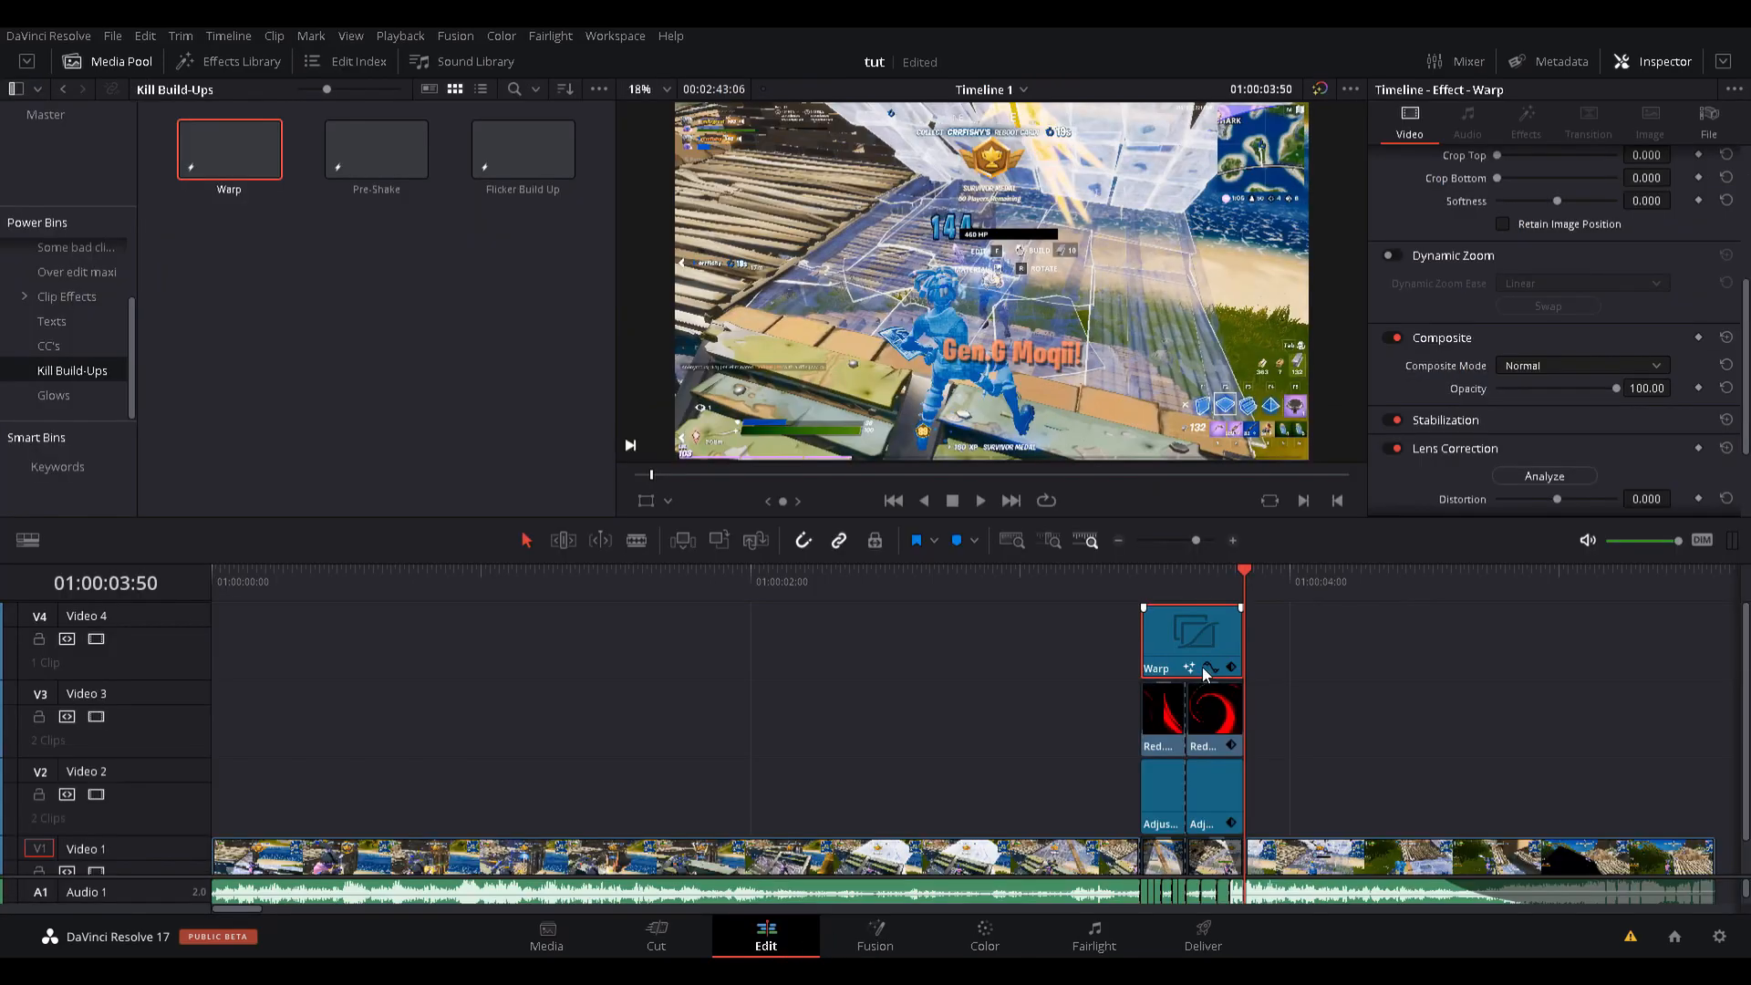
pyautogui.click(874, 932)
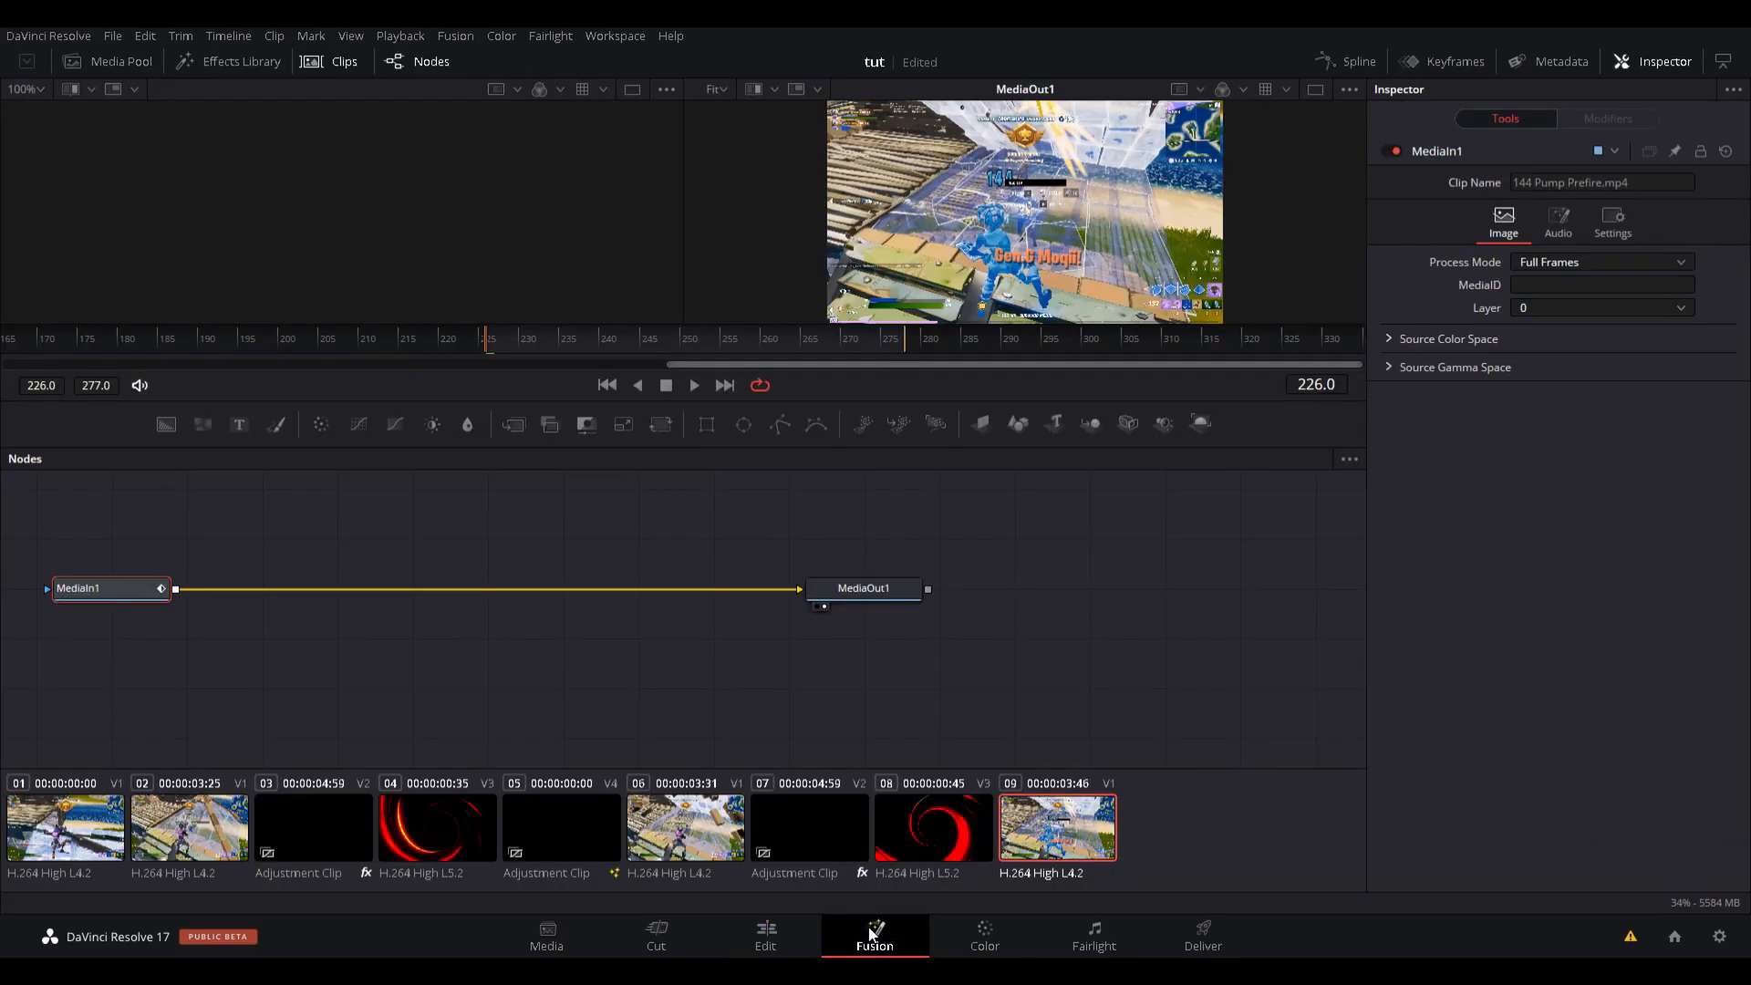
pyautogui.moveTo(563, 660); pyautogui.dragTo(513, 677)
pyautogui.click(766, 935)
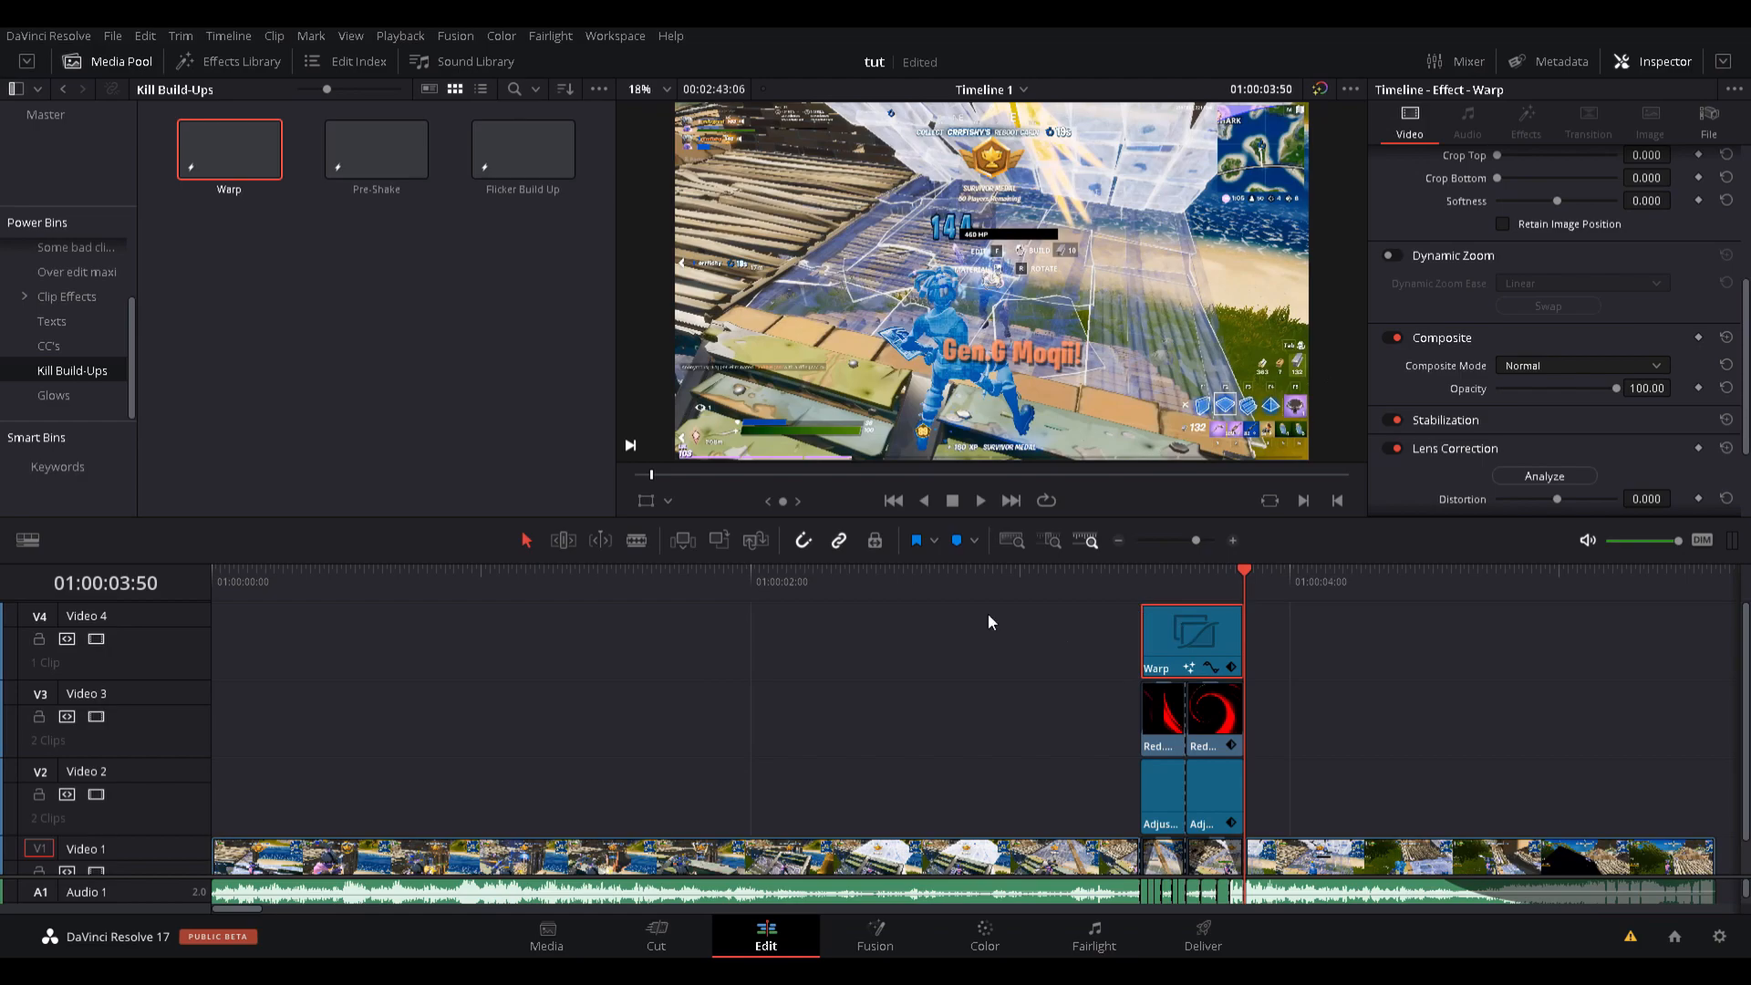
# Show the Master power bin's folders and play the Warp section from just before the first adjustment clip.
pyautogui.scroll(3, 54, 383)
pyautogui.click(46, 251)
pyautogui.moveTo(1244, 573); pyautogui.dragTo(1113, 591)
pyautogui.press('space')
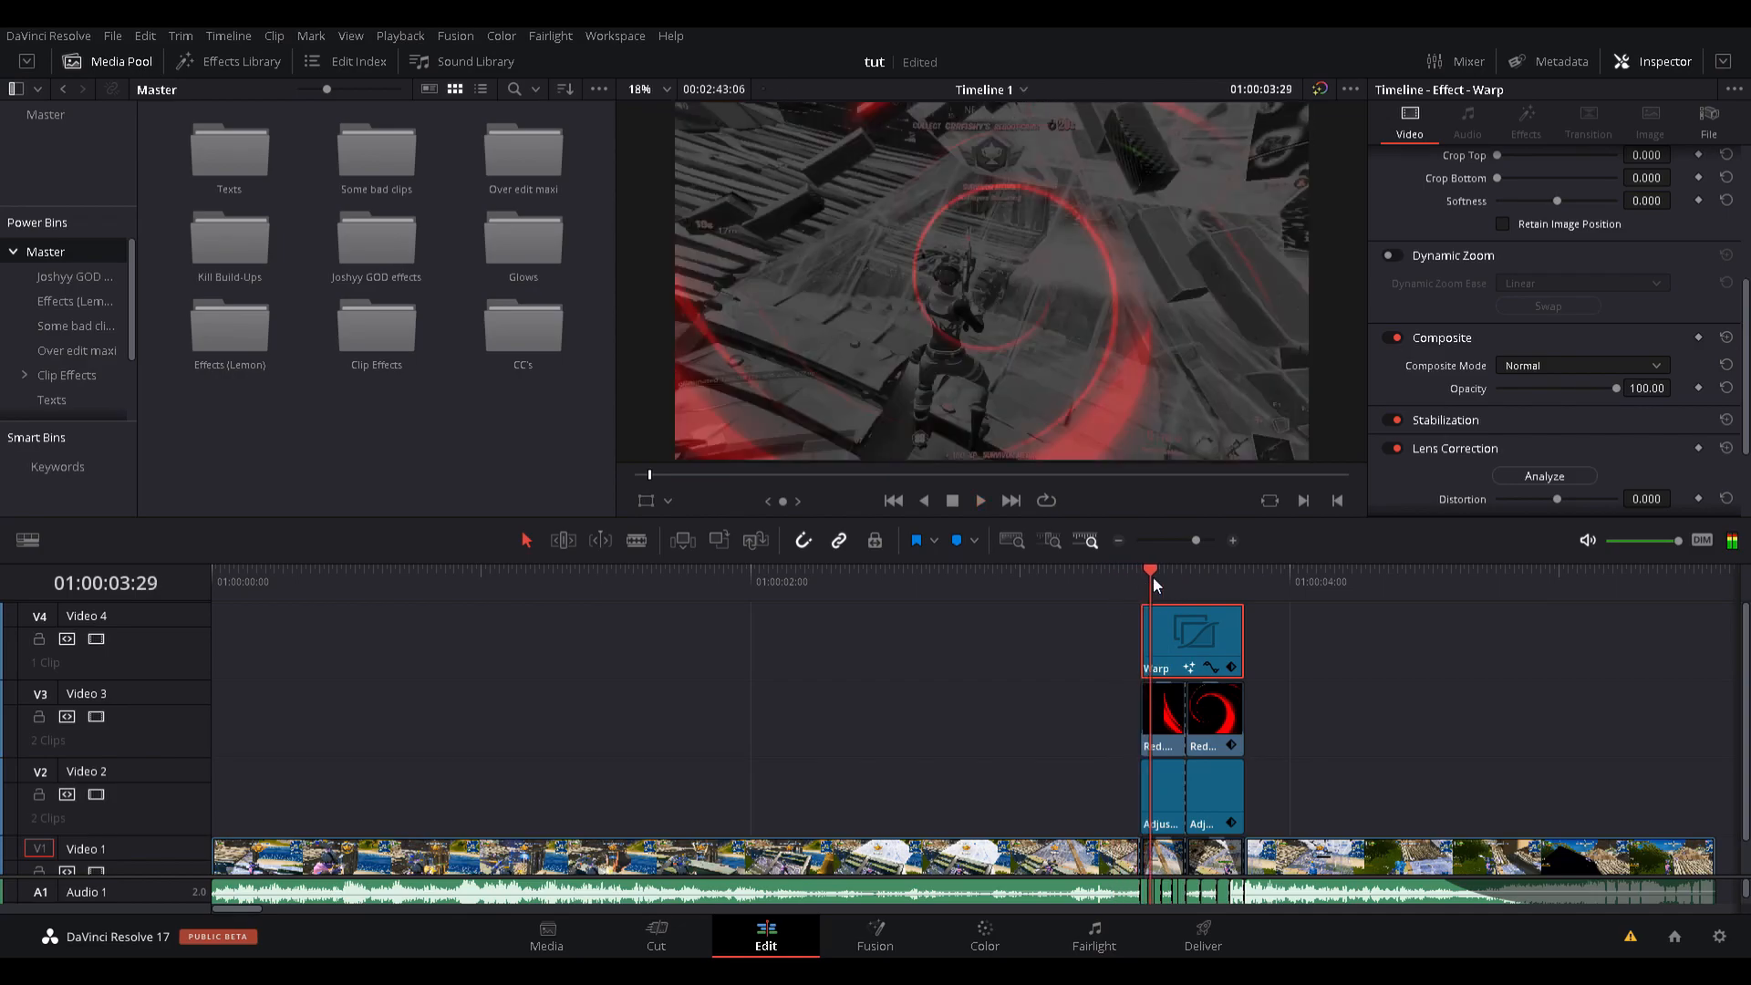
# Play the timeline from the start on the Color page to check the Warp effect with the red flash.
pyautogui.click(984, 935)
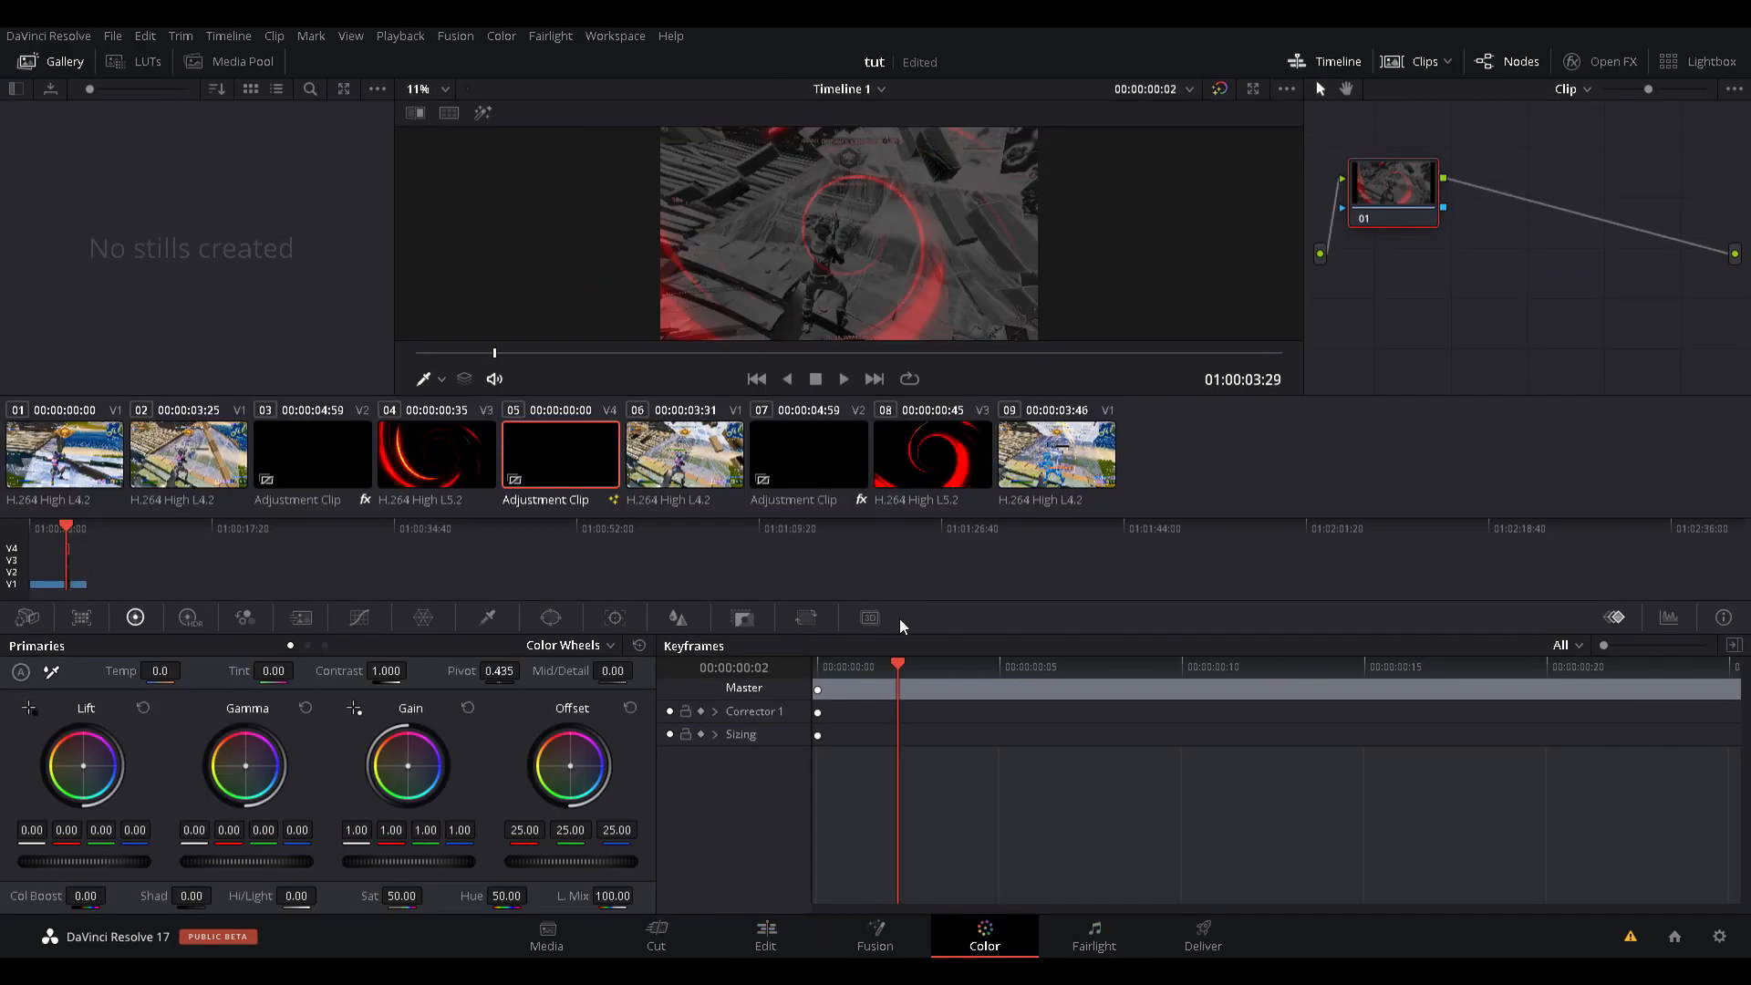
pyautogui.click(103, 440)
pyautogui.press('space')
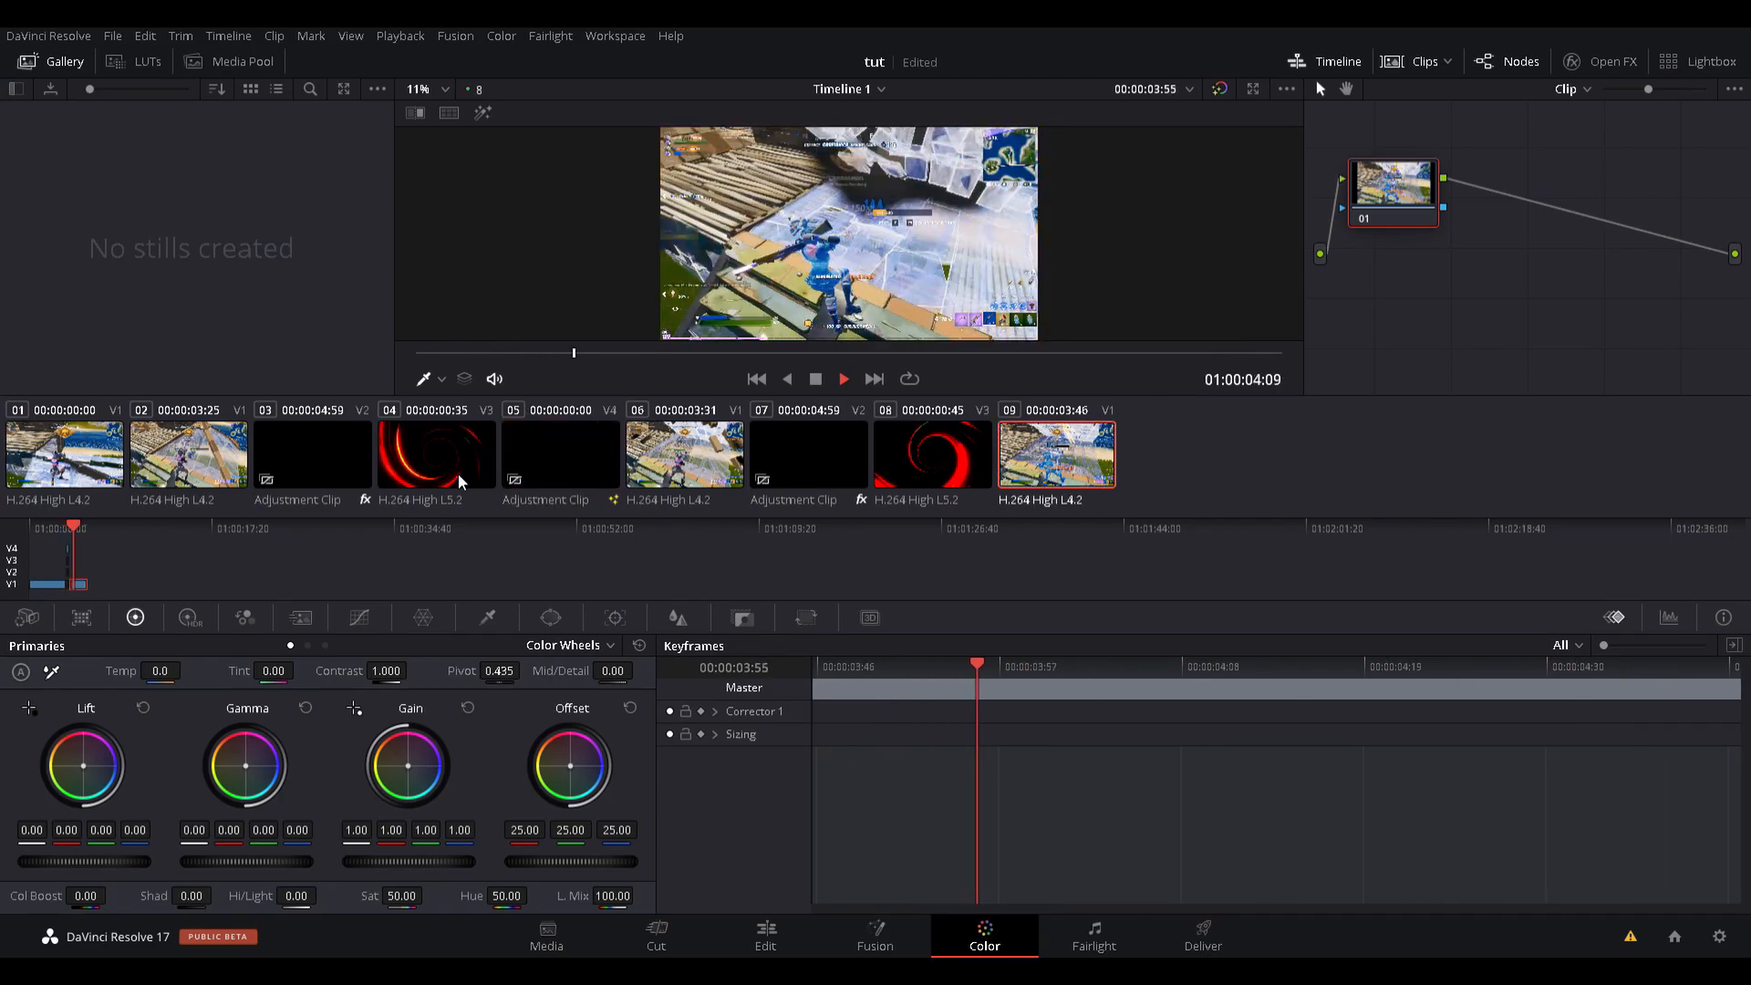
pyautogui.press('space')
pyautogui.press('Home')
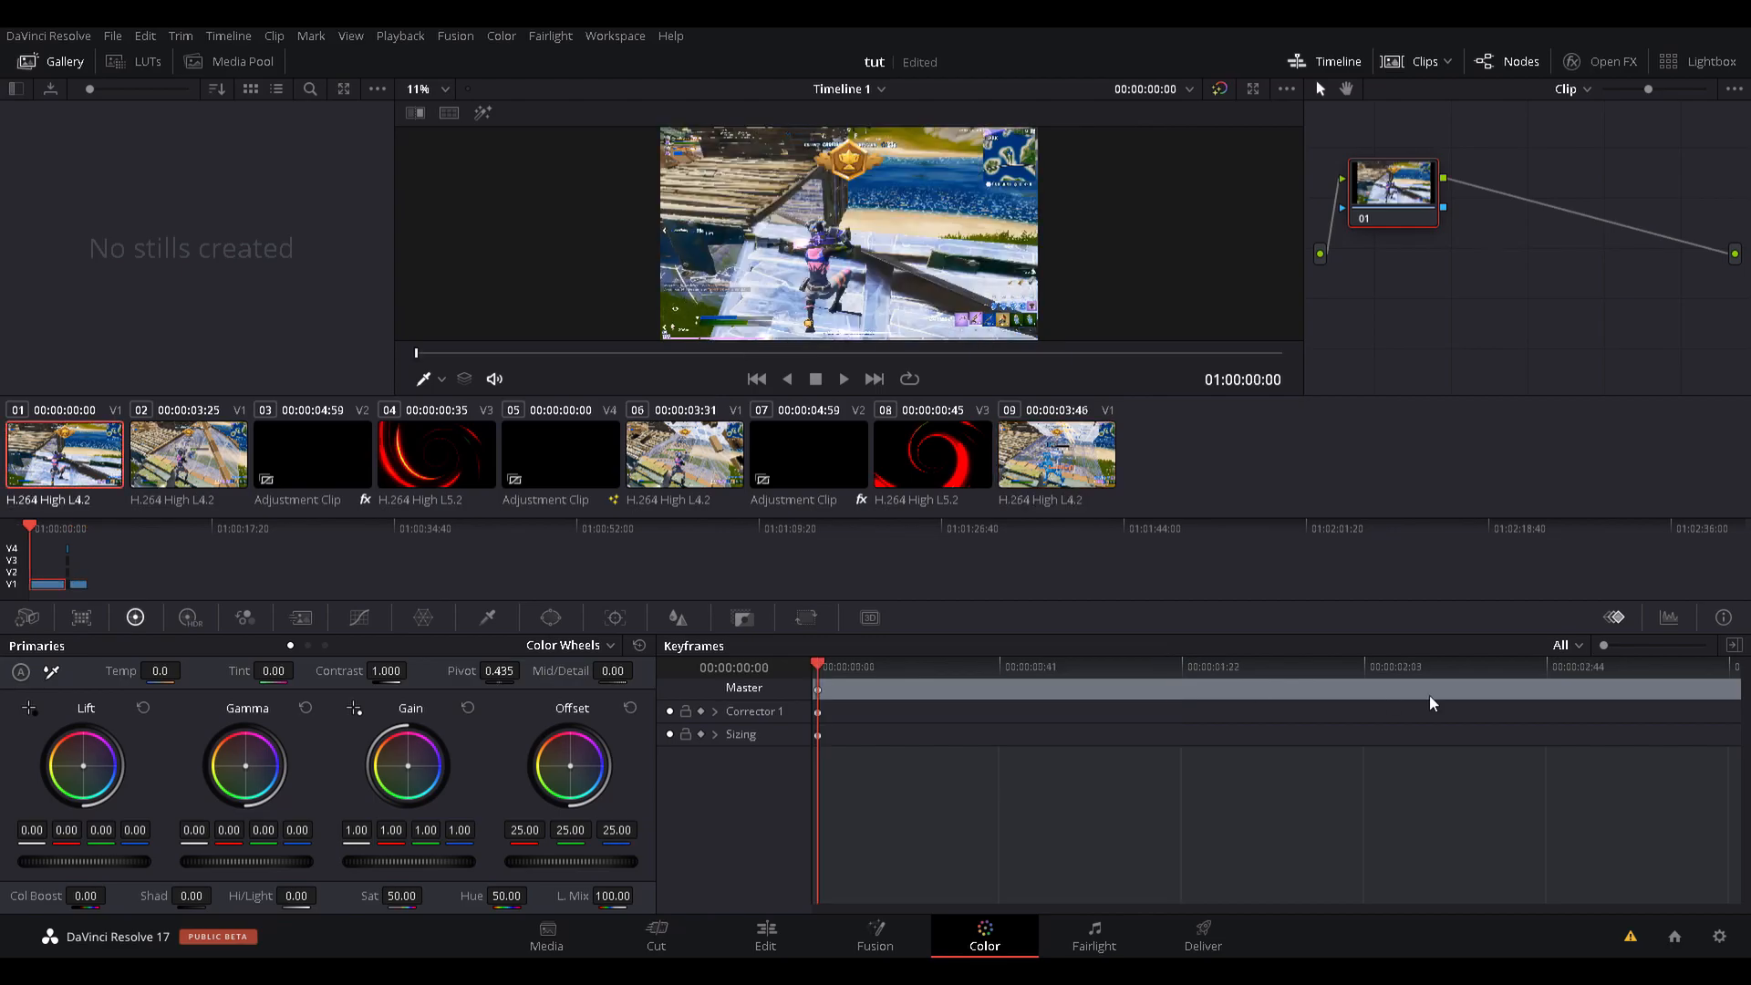
pyautogui.press('space')
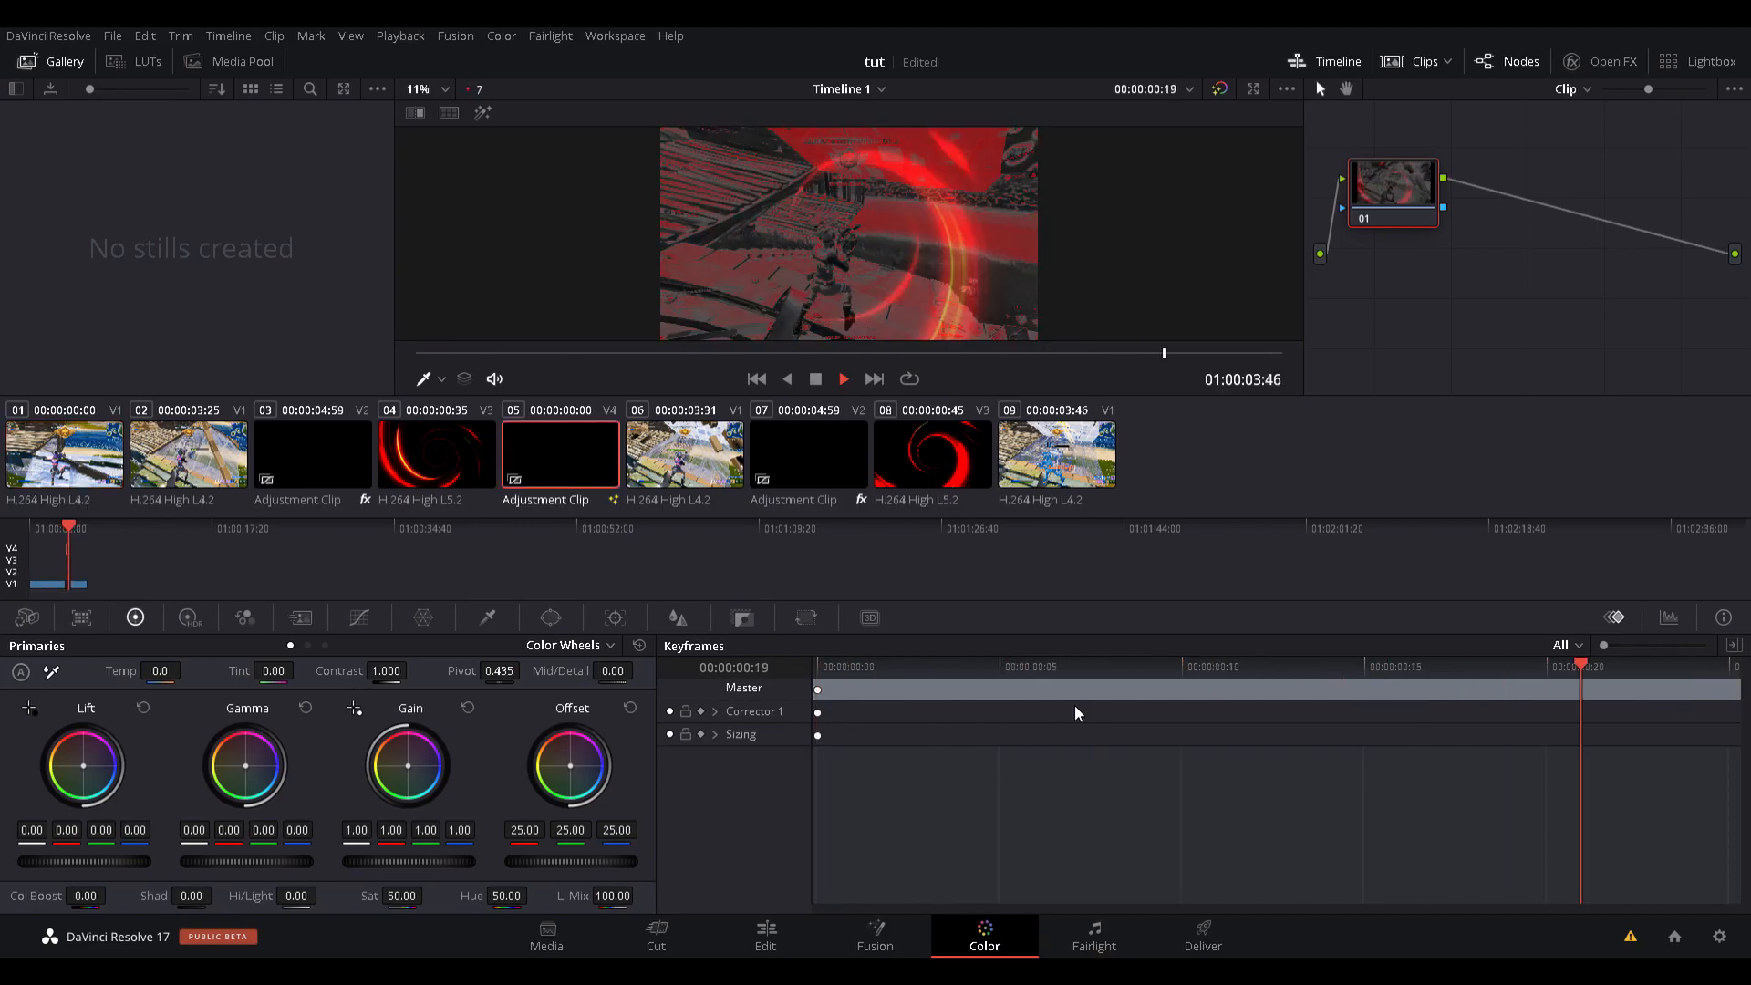
pyautogui.press('space')
# Replay the warped flash section on the Edit page, starting before the effect clips.
pyautogui.click(765, 935)
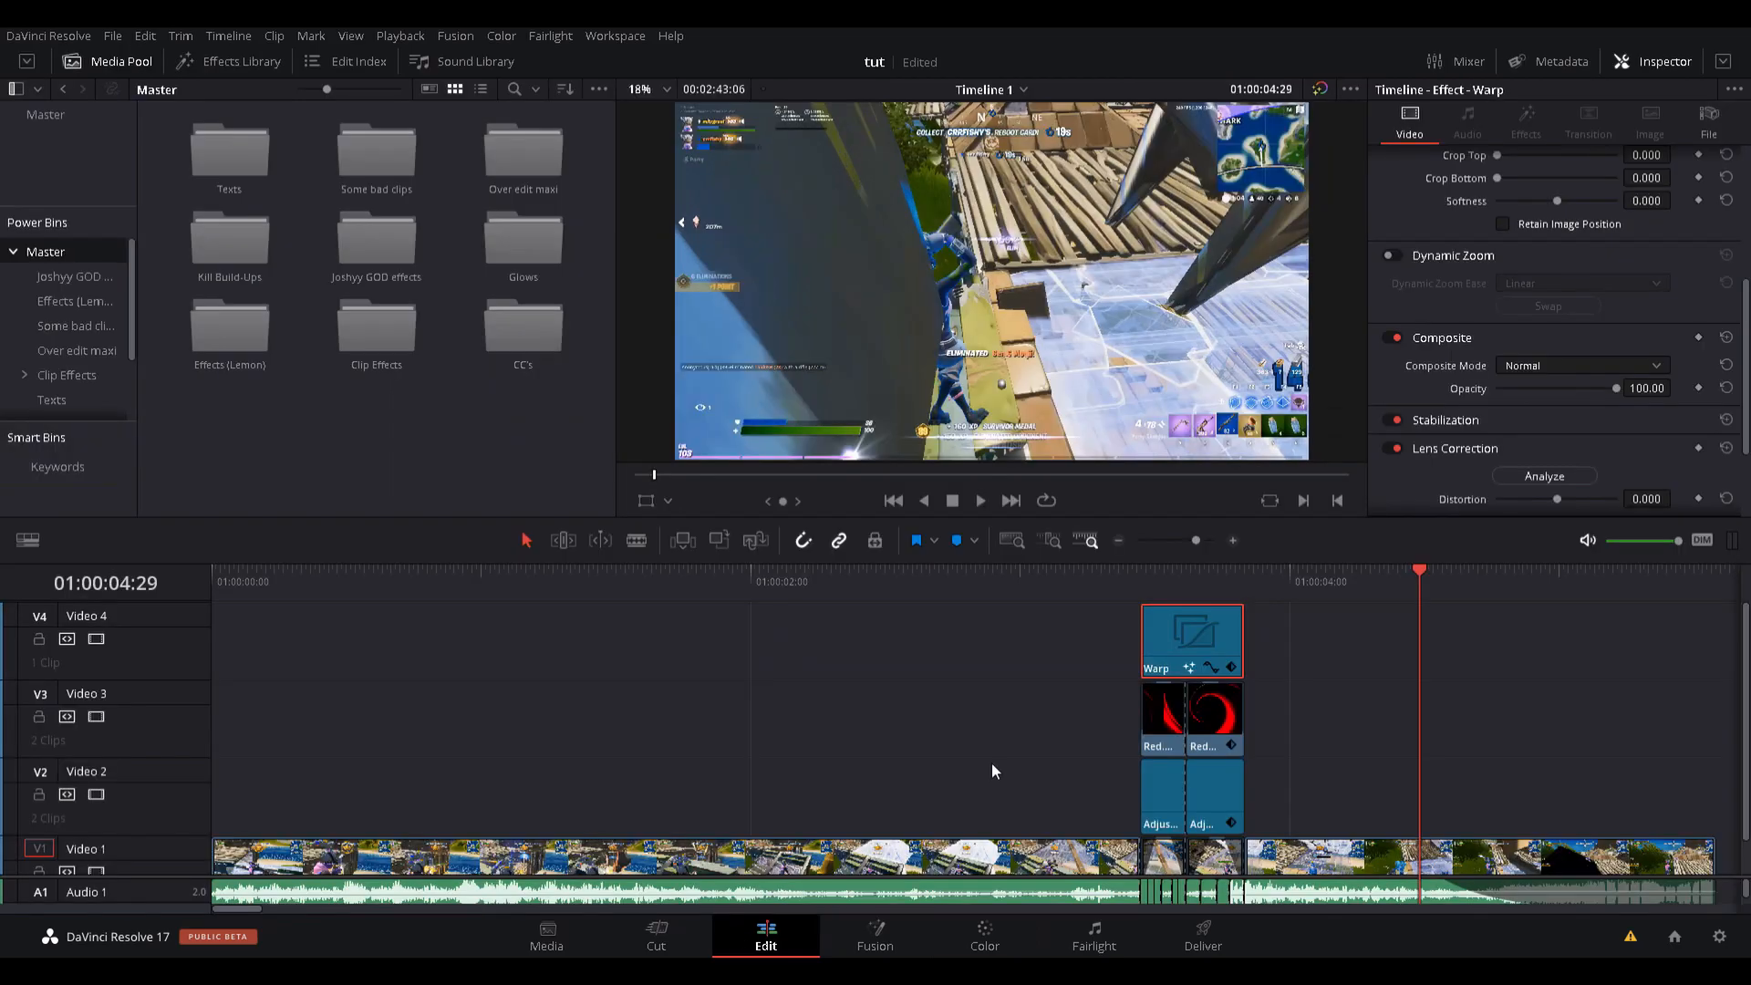
pyautogui.moveTo(1178, 582); pyautogui.dragTo(1044, 576)
pyautogui.press('space')
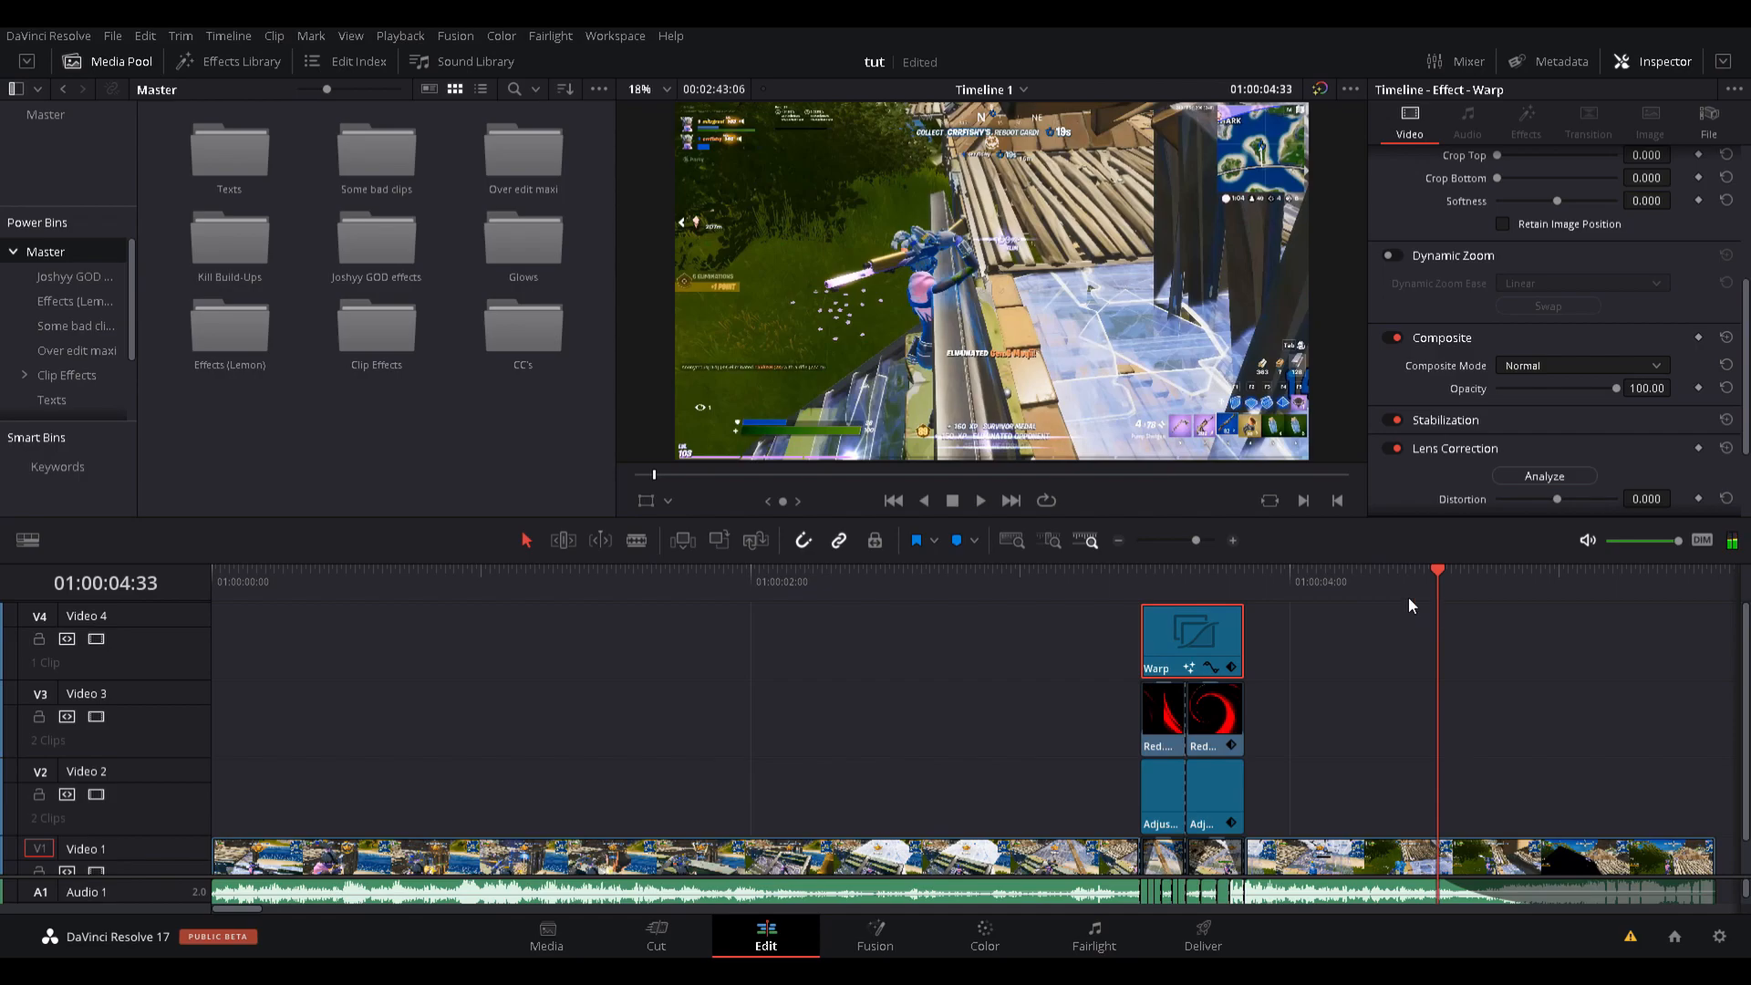
# Move the playhead to 01:00:04:11, after the shot, and open the Effects (Lemon) power bin.
pyautogui.scroll(-1, 1382, 617)
pyautogui.scroll(1, 1382, 617)
pyautogui.moveTo(1420, 582); pyautogui.dragTo(1320, 633)
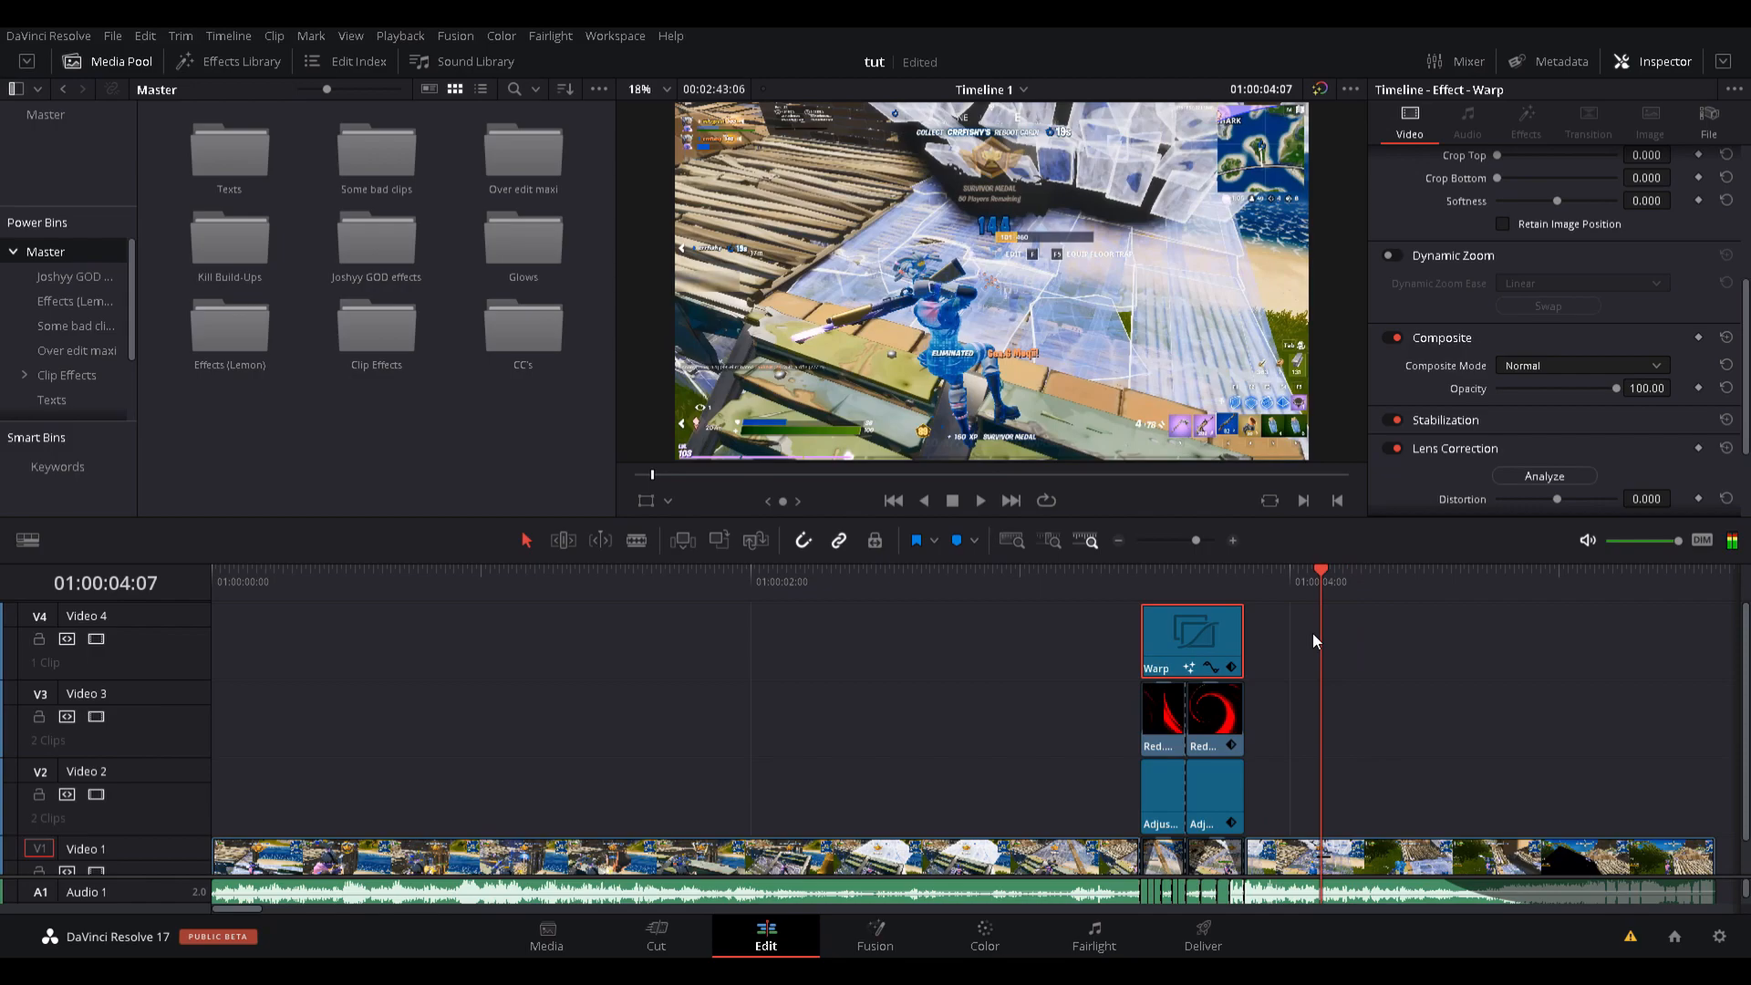
pyautogui.click(1313, 638)
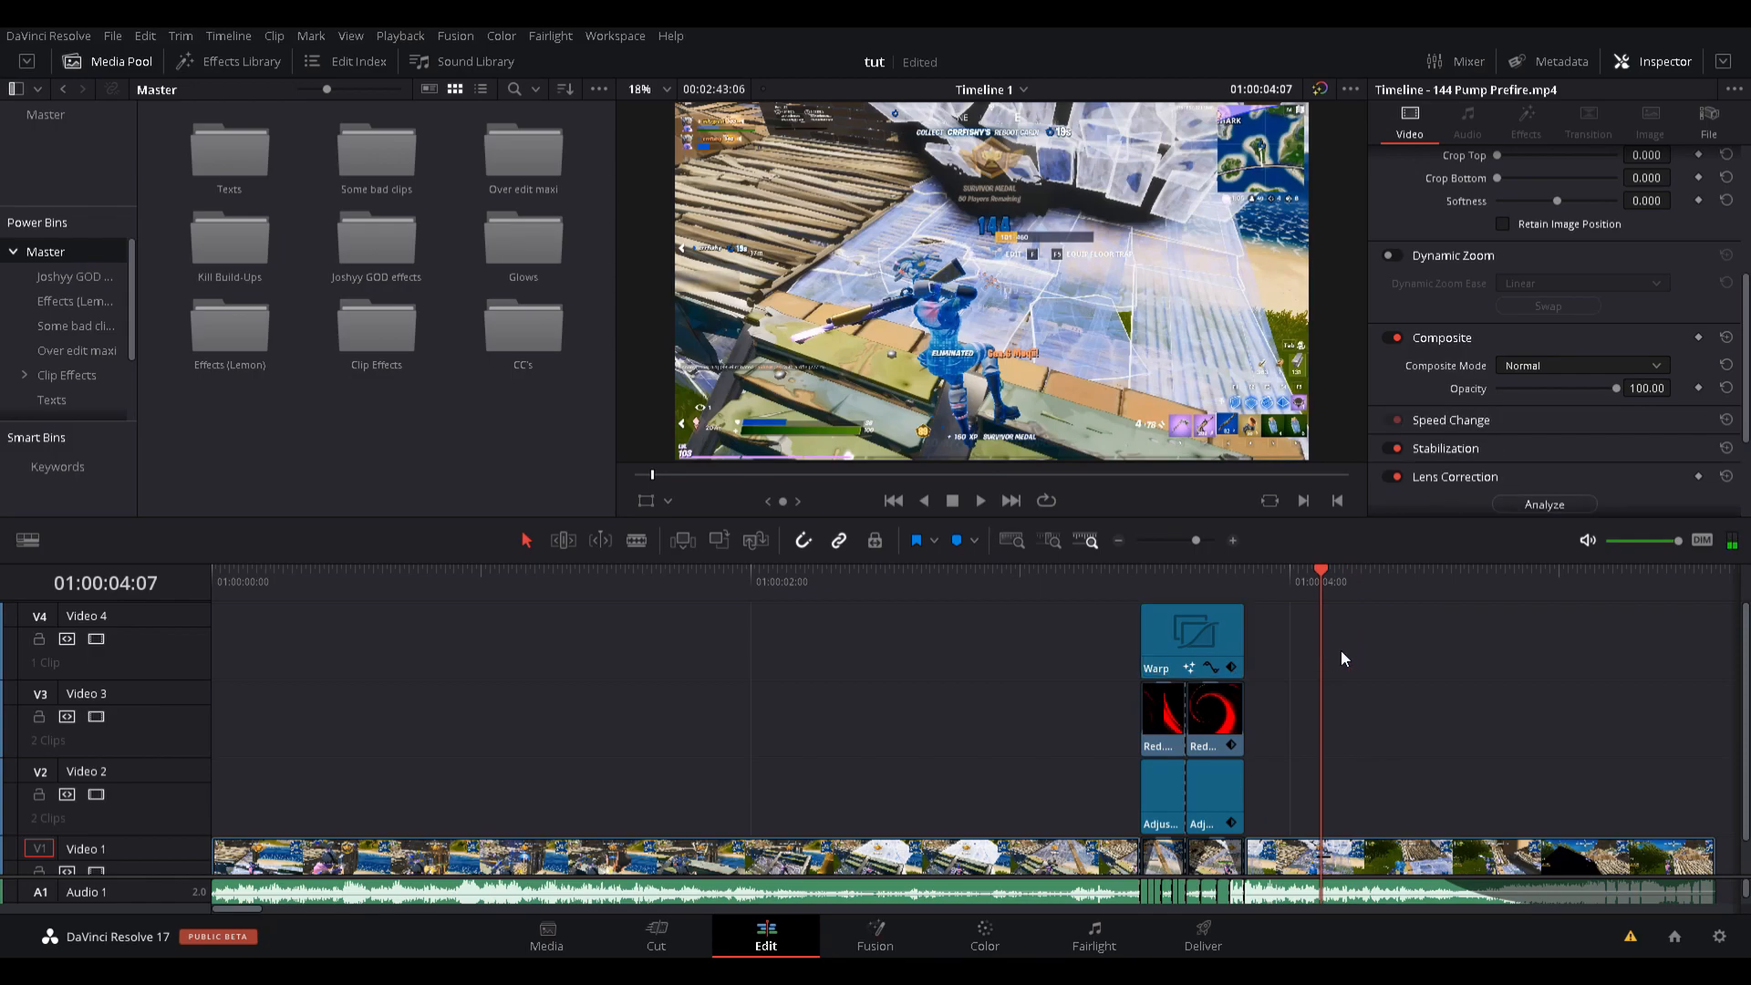
pyautogui.scroll(-1, 1349, 657)
pyautogui.moveTo(1322, 587); pyautogui.dragTo(1339, 675)
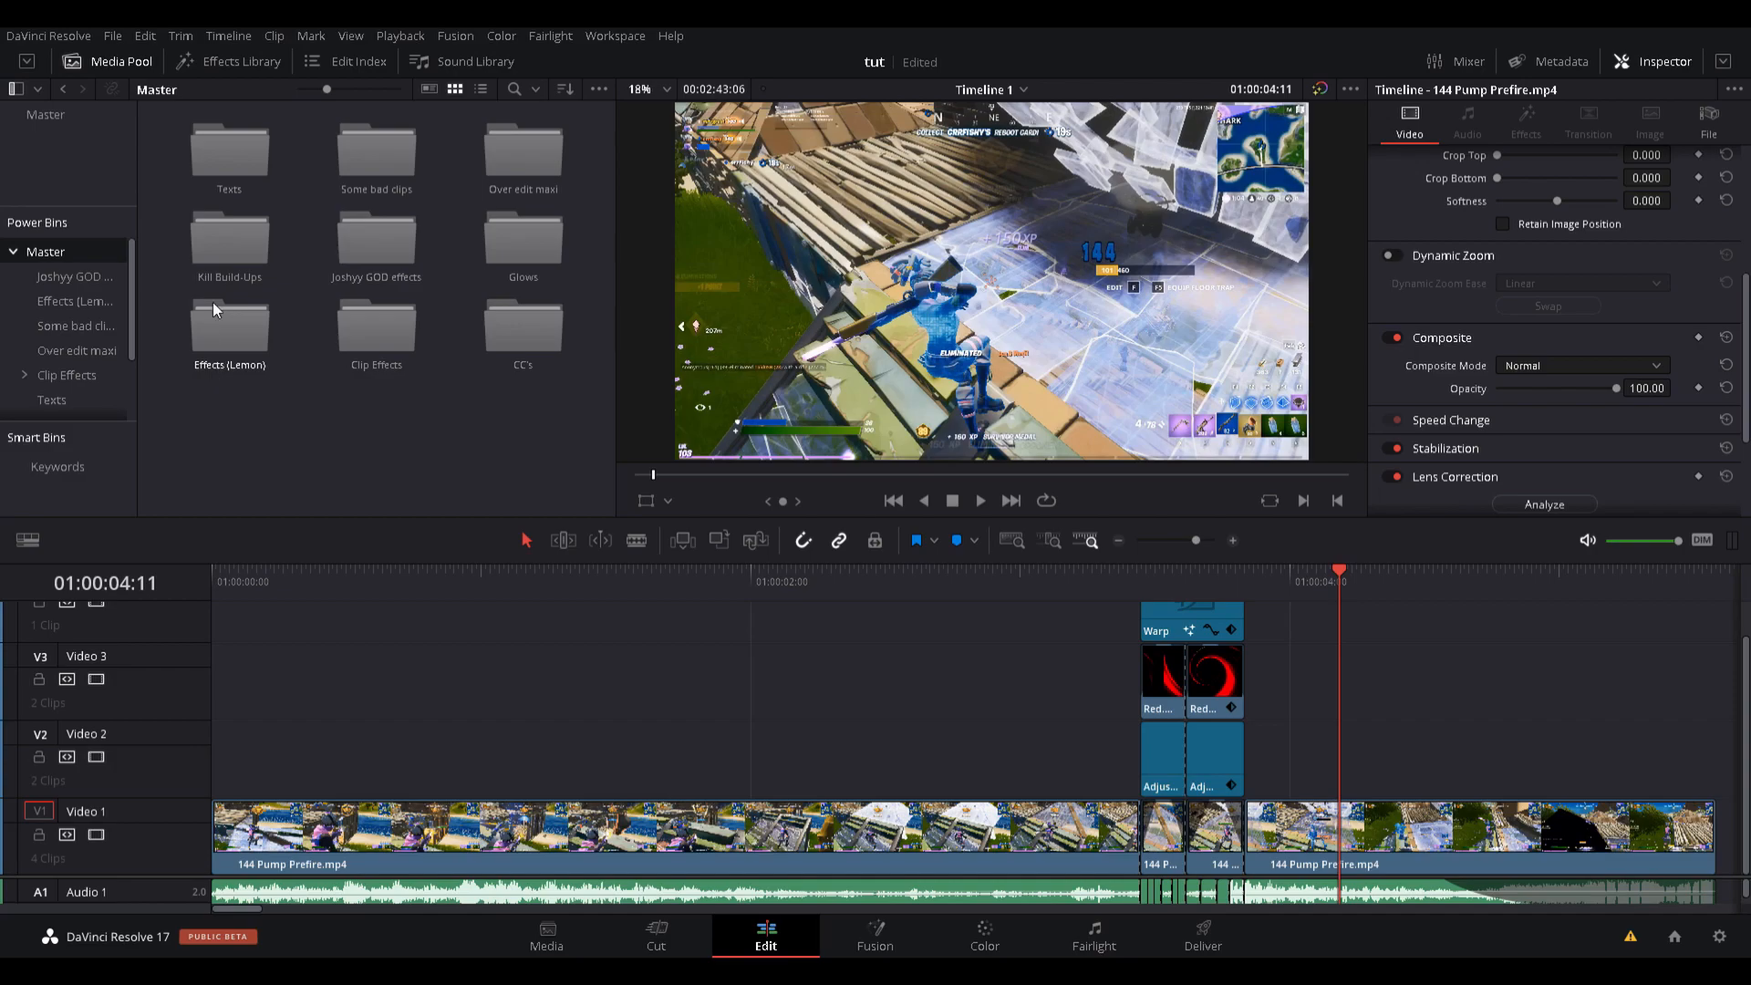
pyautogui.doubleClick(257, 315)
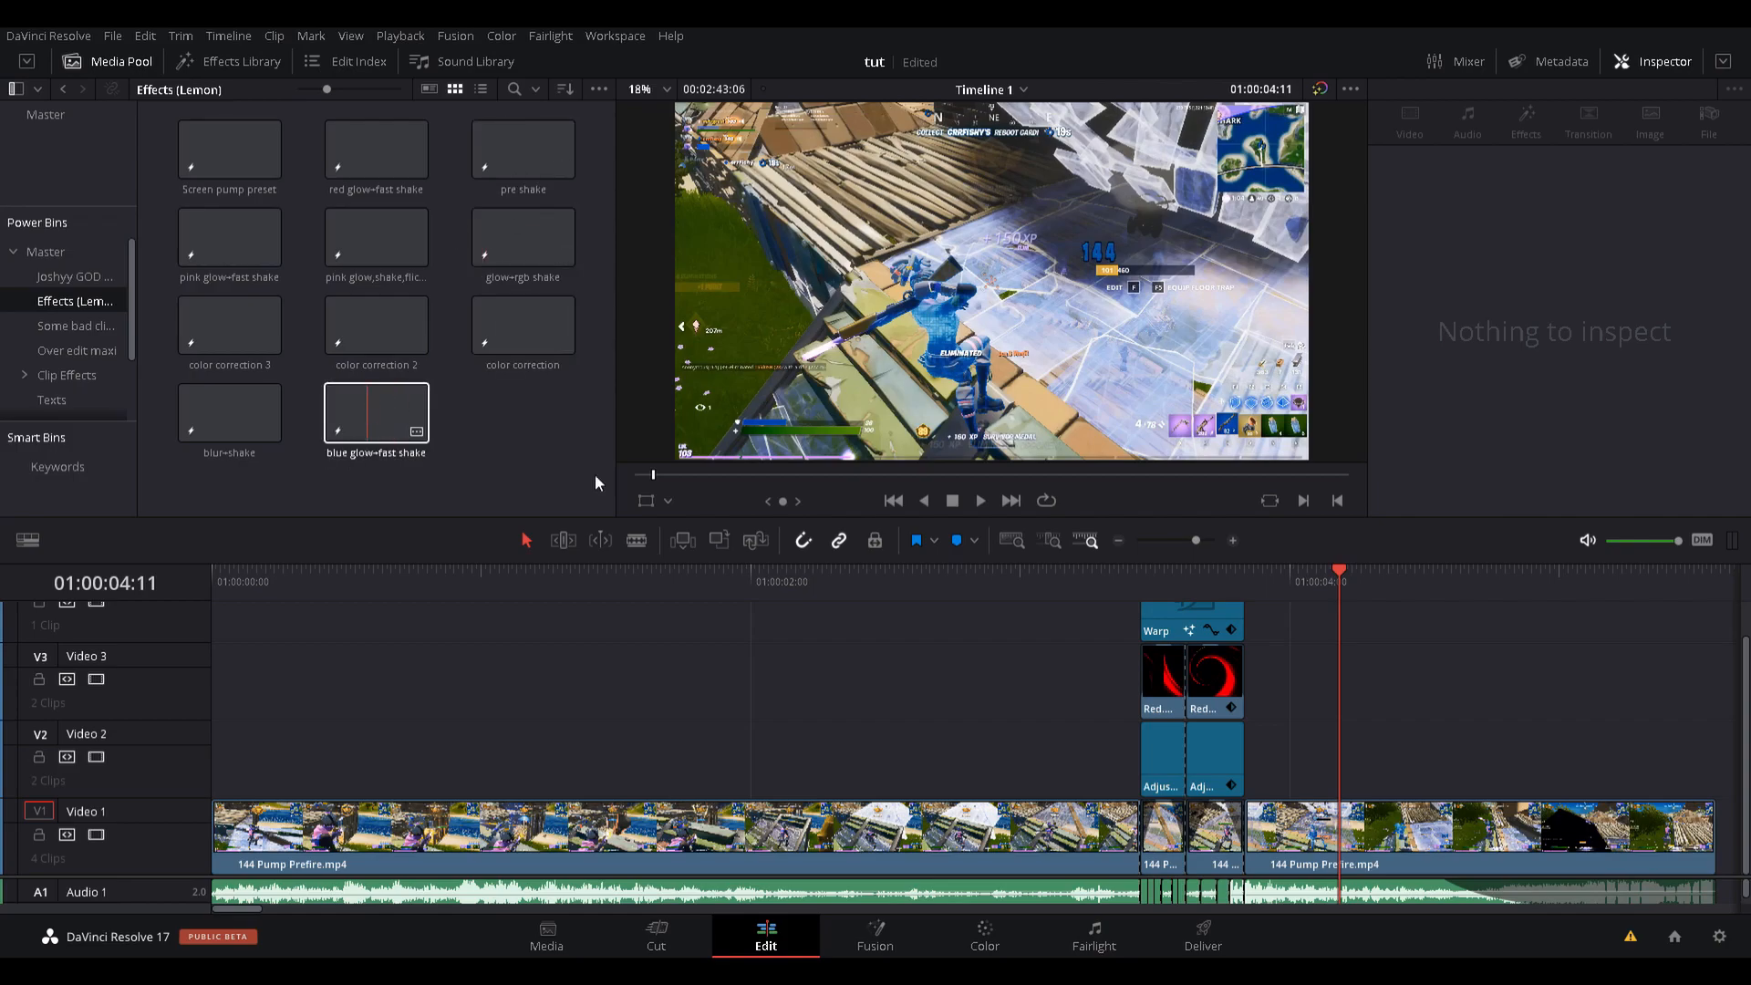
# Place the blue glow+fast shake preset on Video 2 over the footage after the shot and move the playhead to its start.
pyautogui.moveTo(366, 415); pyautogui.dragTo(1247, 759)
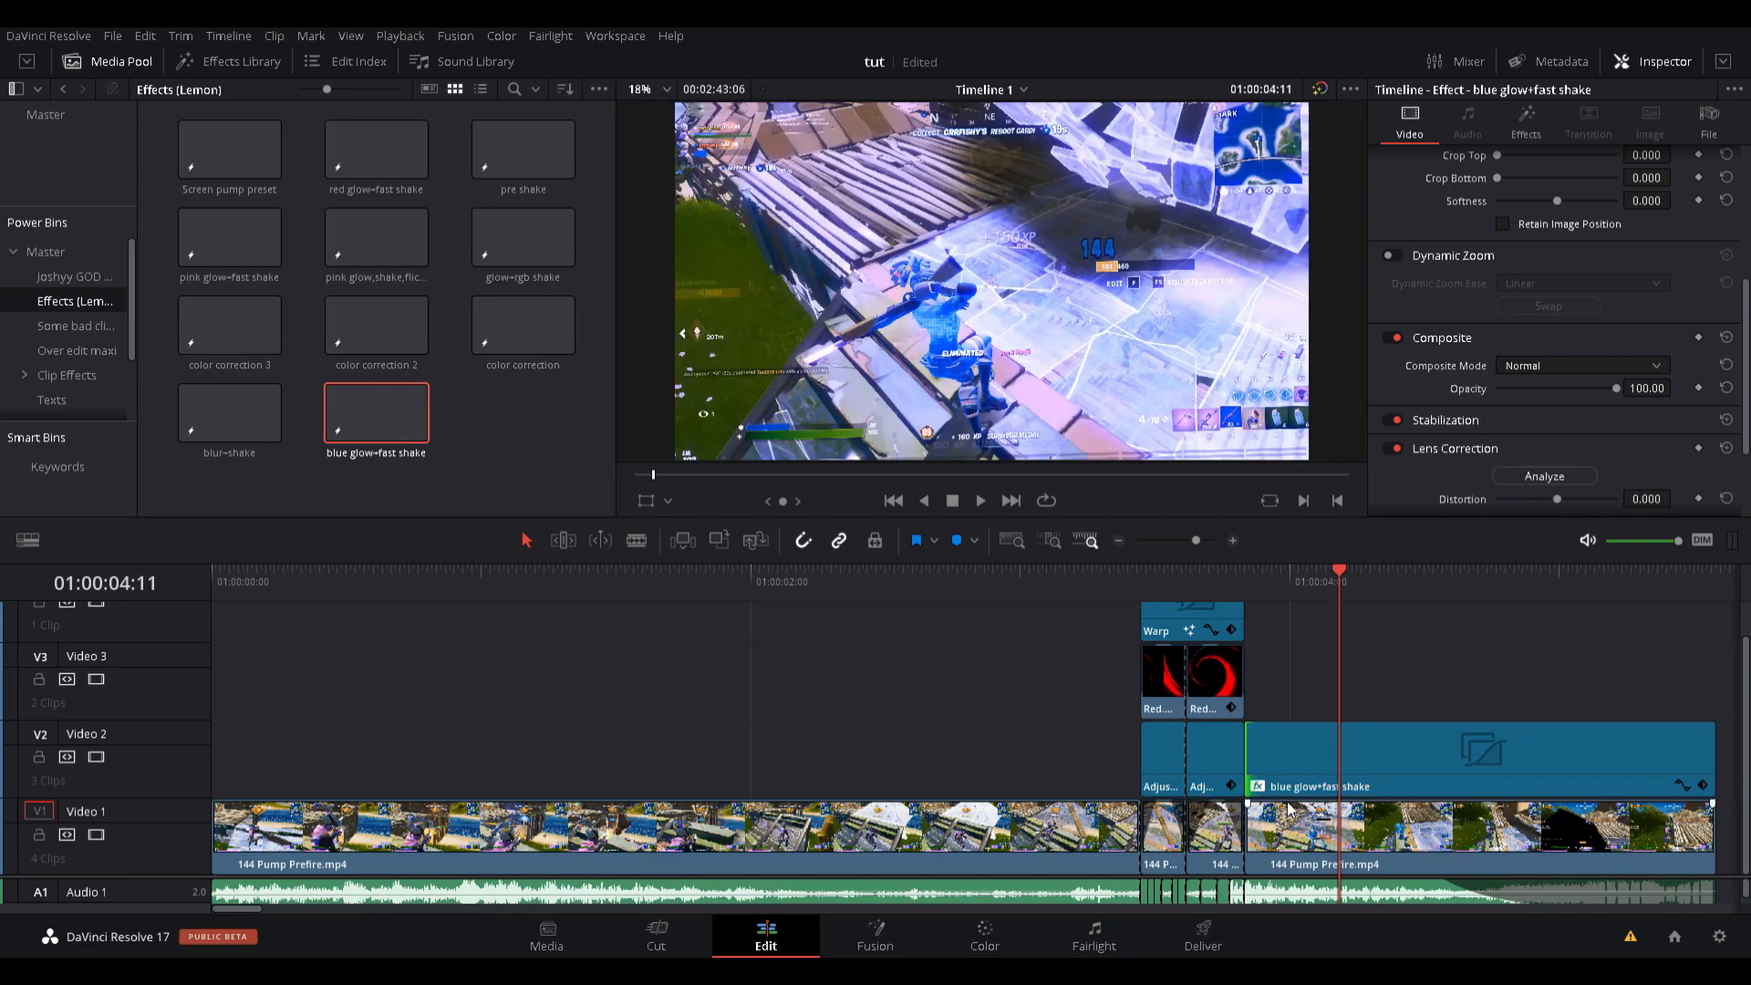
pyautogui.moveTo(1340, 582); pyautogui.dragTo(1246, 616)
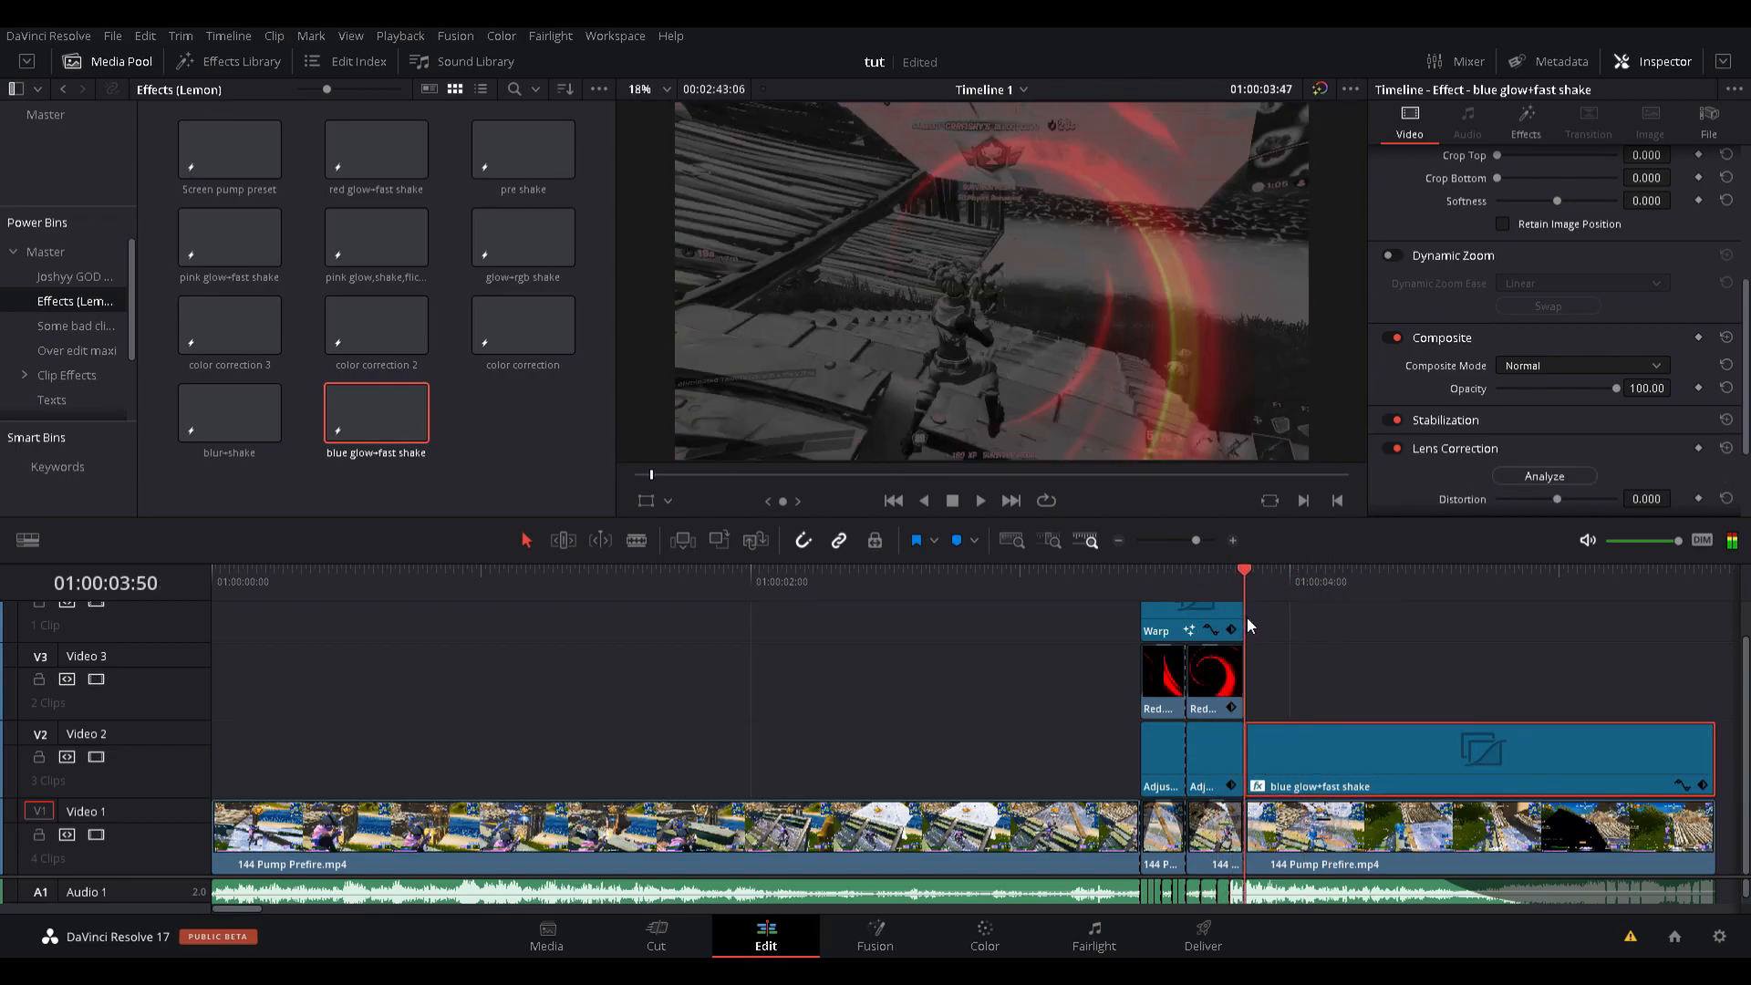
# Keyframe the preset's S_Glow Brightness at the clip's start and lower it to the minimum at the clip's end, 01:00:05:35.
pyautogui.click(1525, 123)
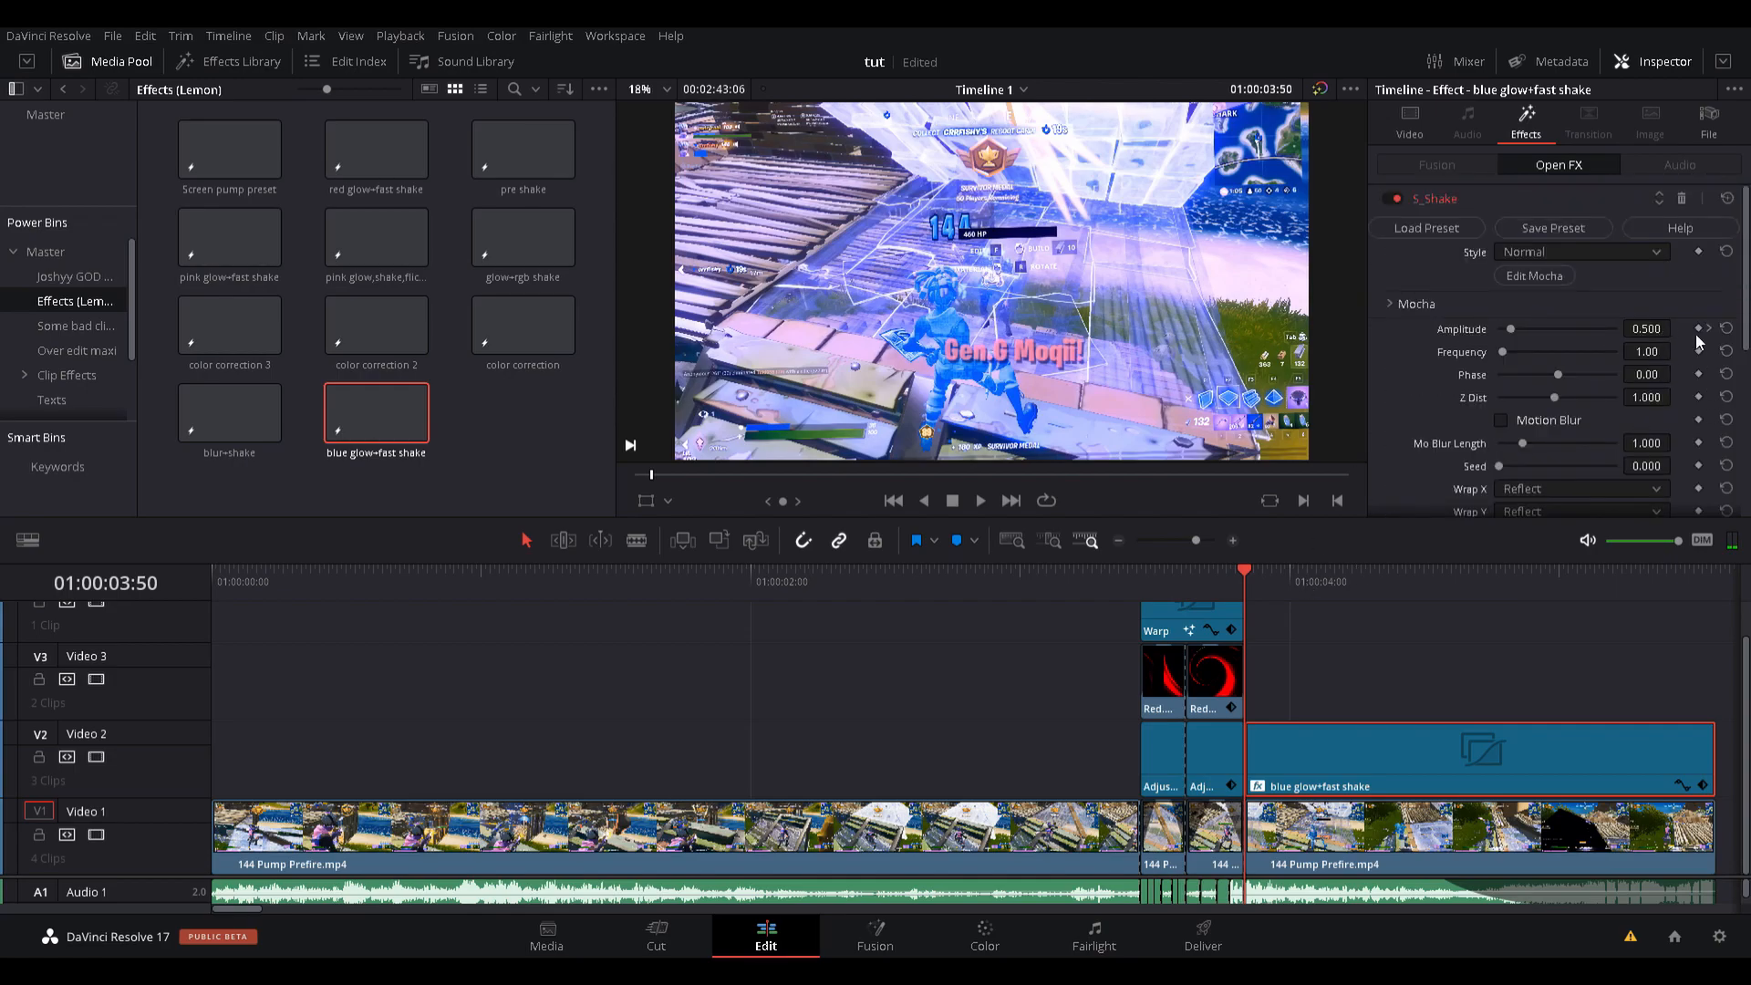
pyautogui.scroll(-5, 1573, 413)
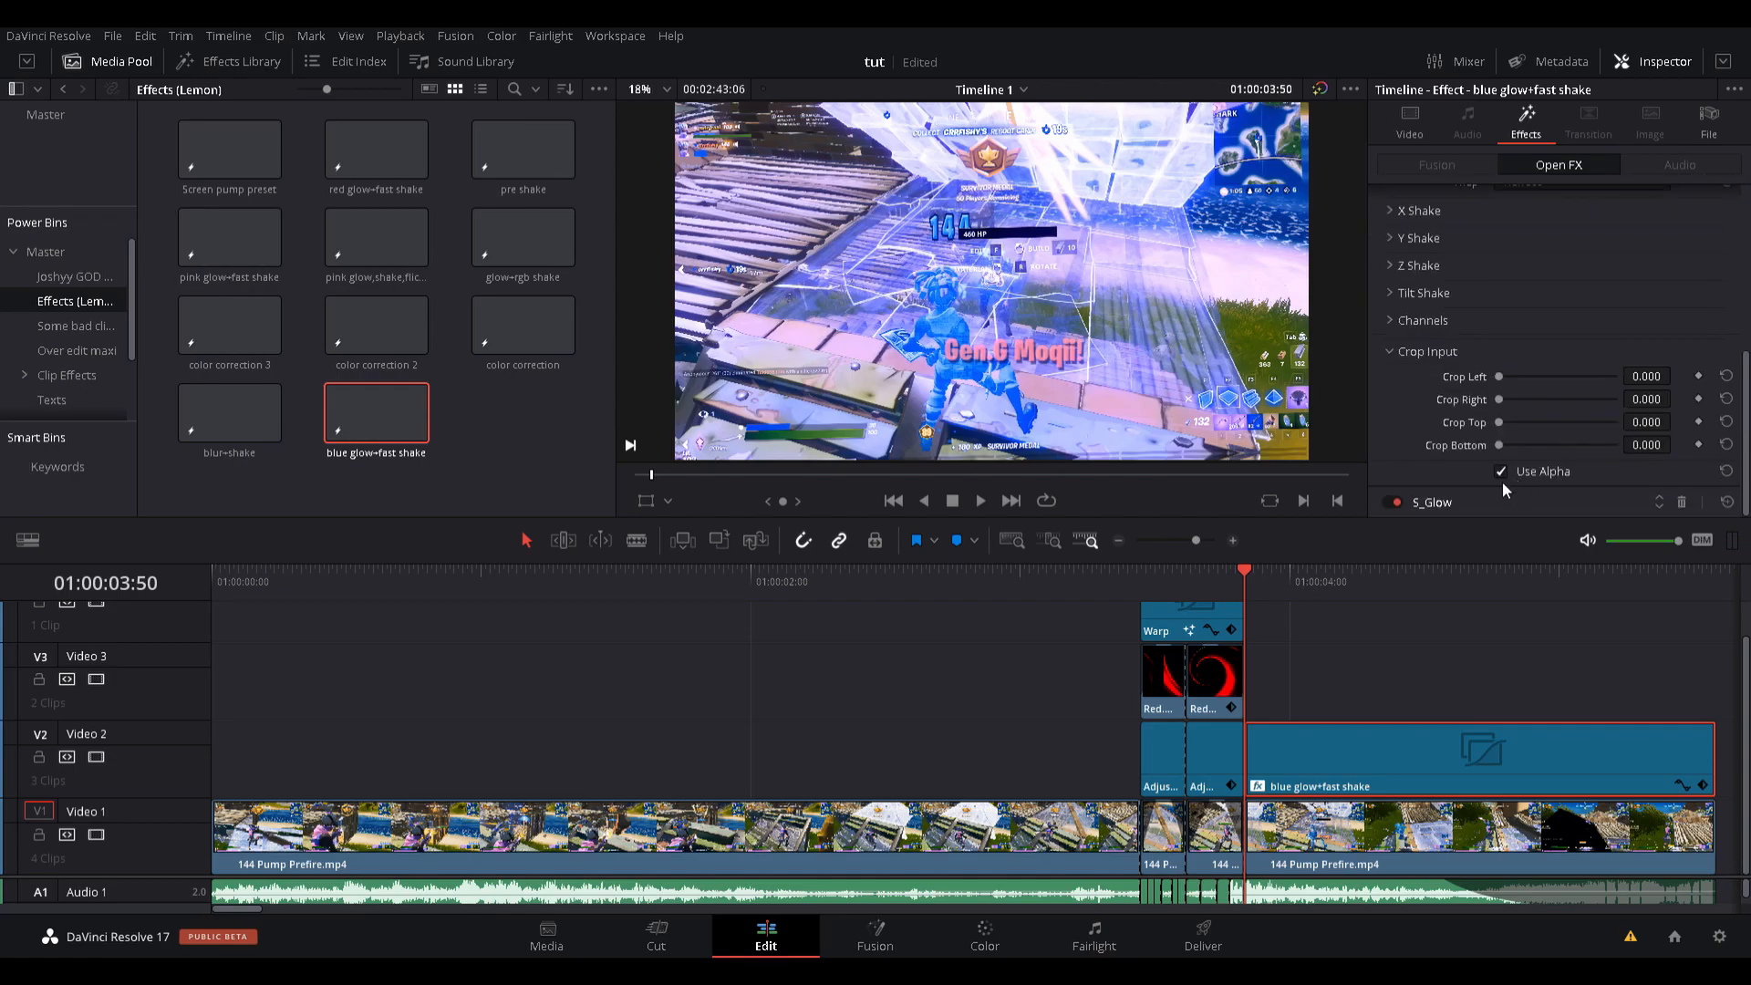
pyautogui.click(1435, 503)
pyautogui.click(1698, 334)
pyautogui.moveTo(1251, 573); pyautogui.dragTo(1656, 637)
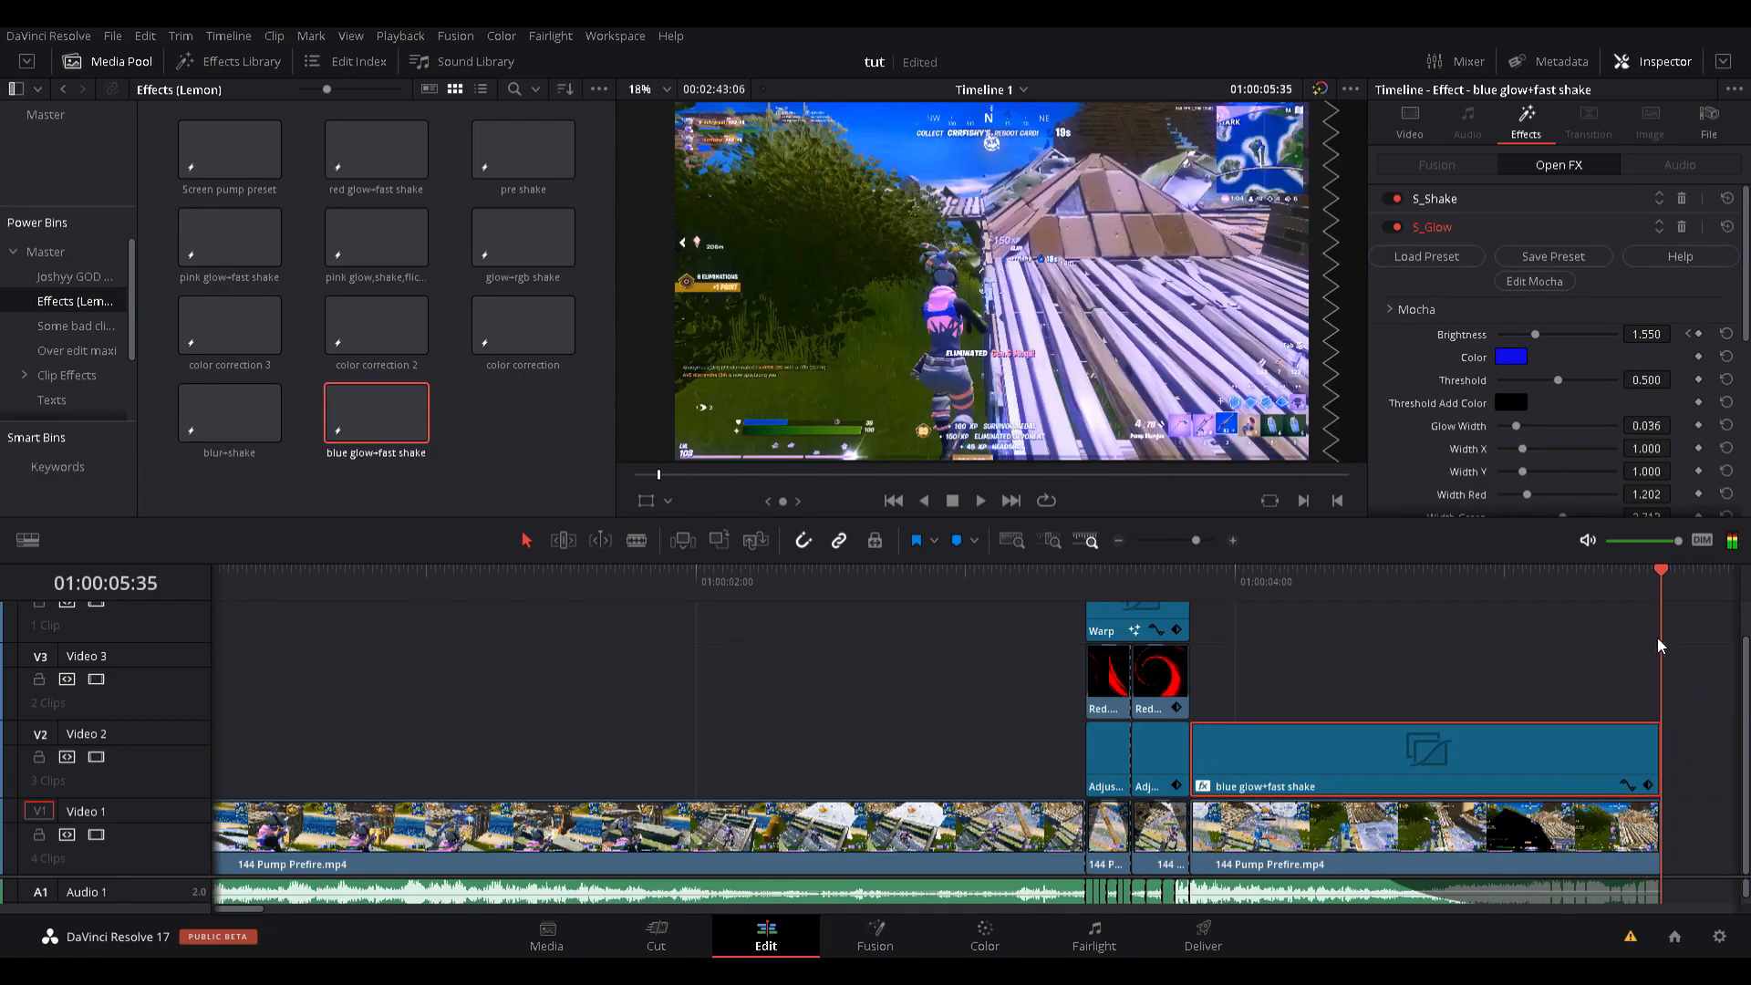
pyautogui.moveTo(1537, 335); pyautogui.dragTo(1497, 330)
# Show the preset's S_Shake settings and play the sequence from before the red flash clips through the shot.
pyautogui.click(1431, 201)
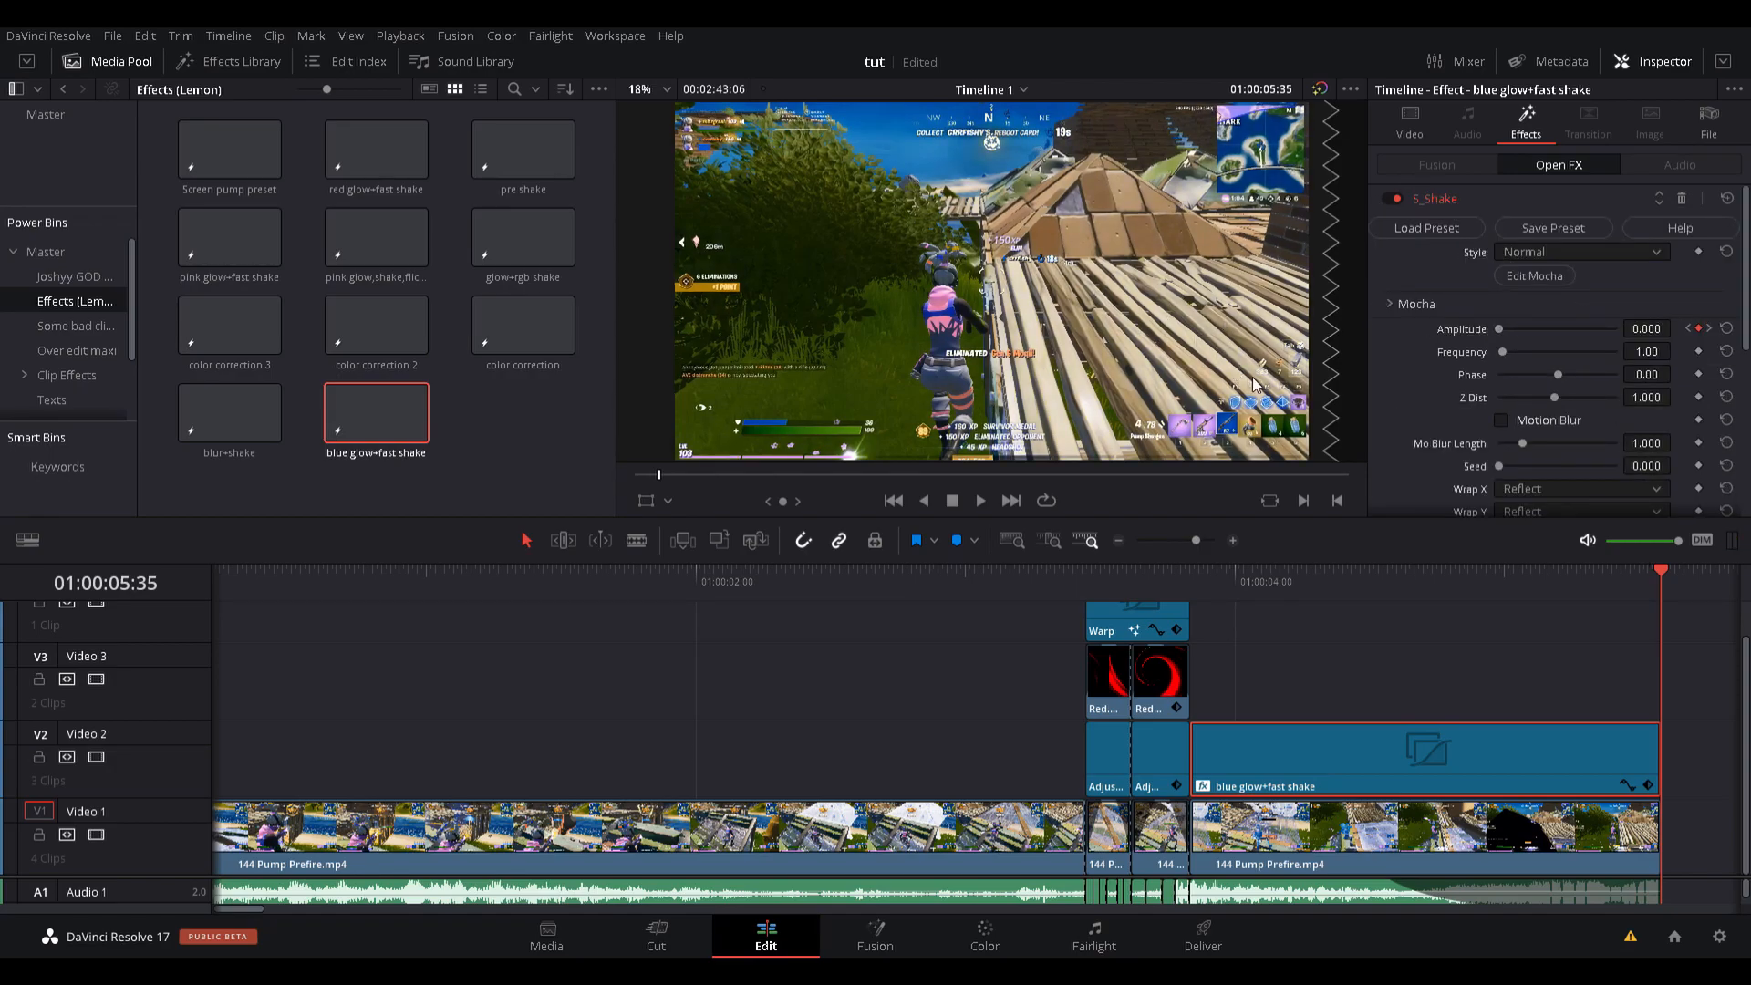
pyautogui.moveTo(1645, 577); pyautogui.dragTo(834, 577)
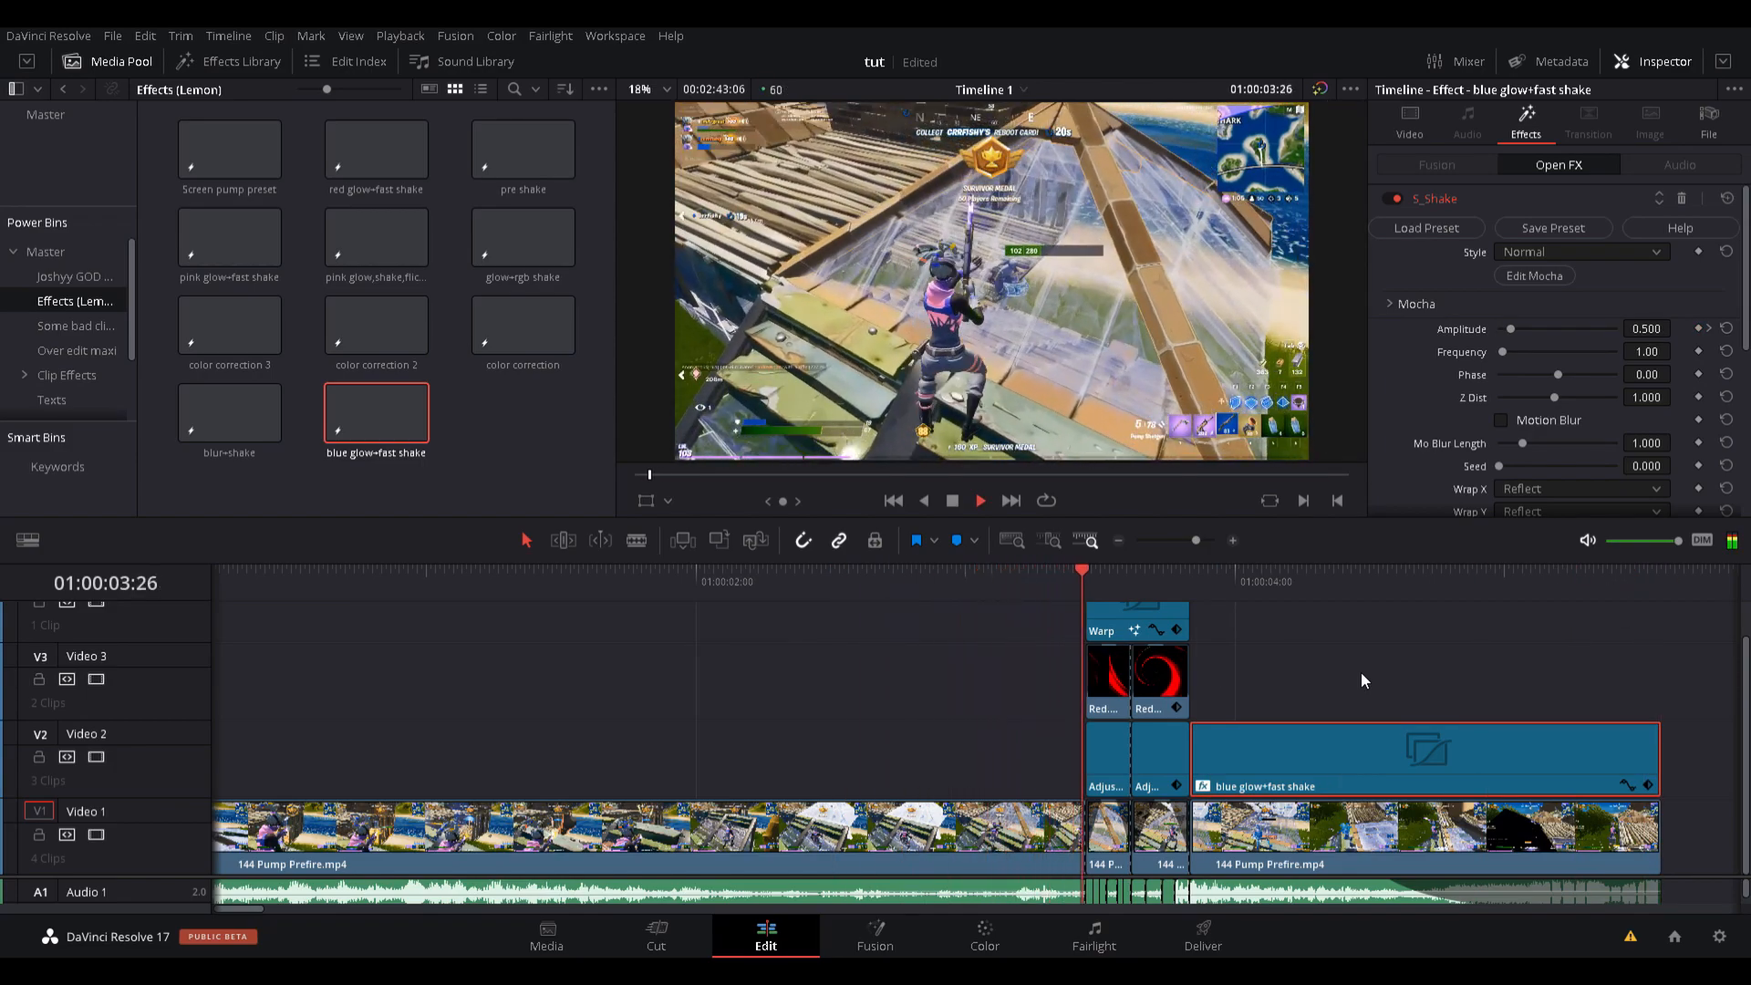
pyautogui.press('space')
# Check the blue glow and shake frame by frame just after the shot, around 01:00:04:01, and save the project.
pyautogui.moveTo(1420, 581); pyautogui.dragTo(1228, 629)
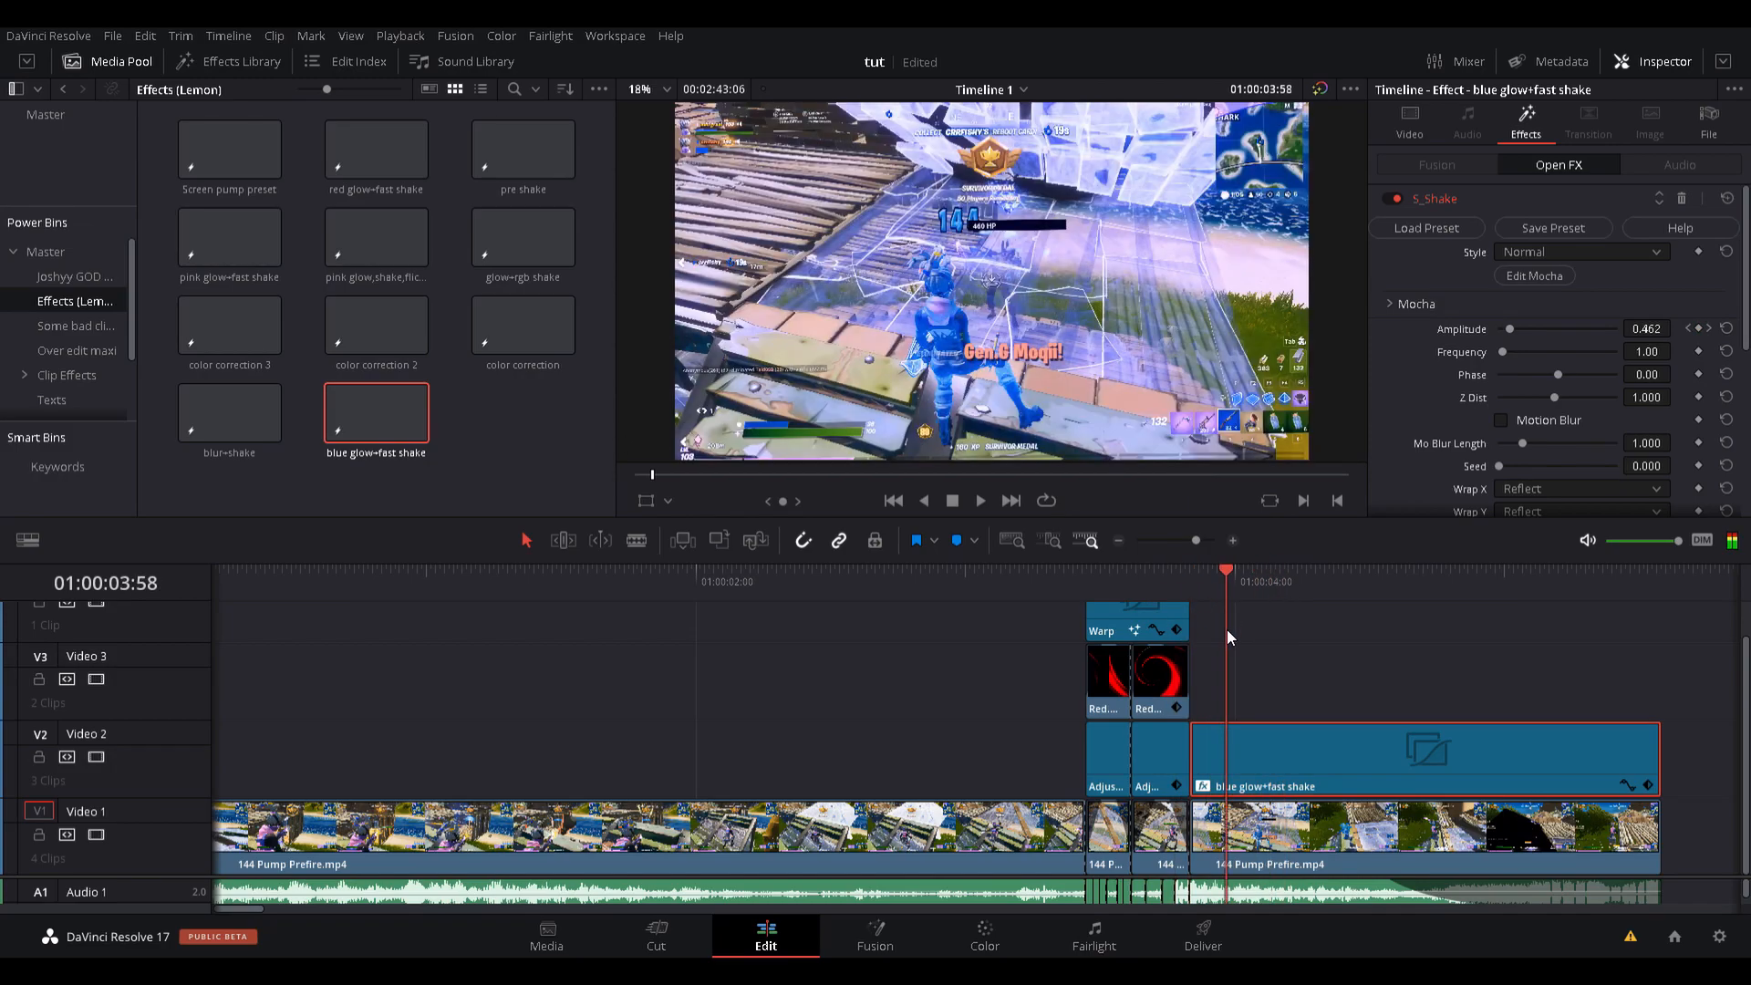
pyautogui.press('Right')
pyautogui.press('Right')
pyautogui.press('Right')
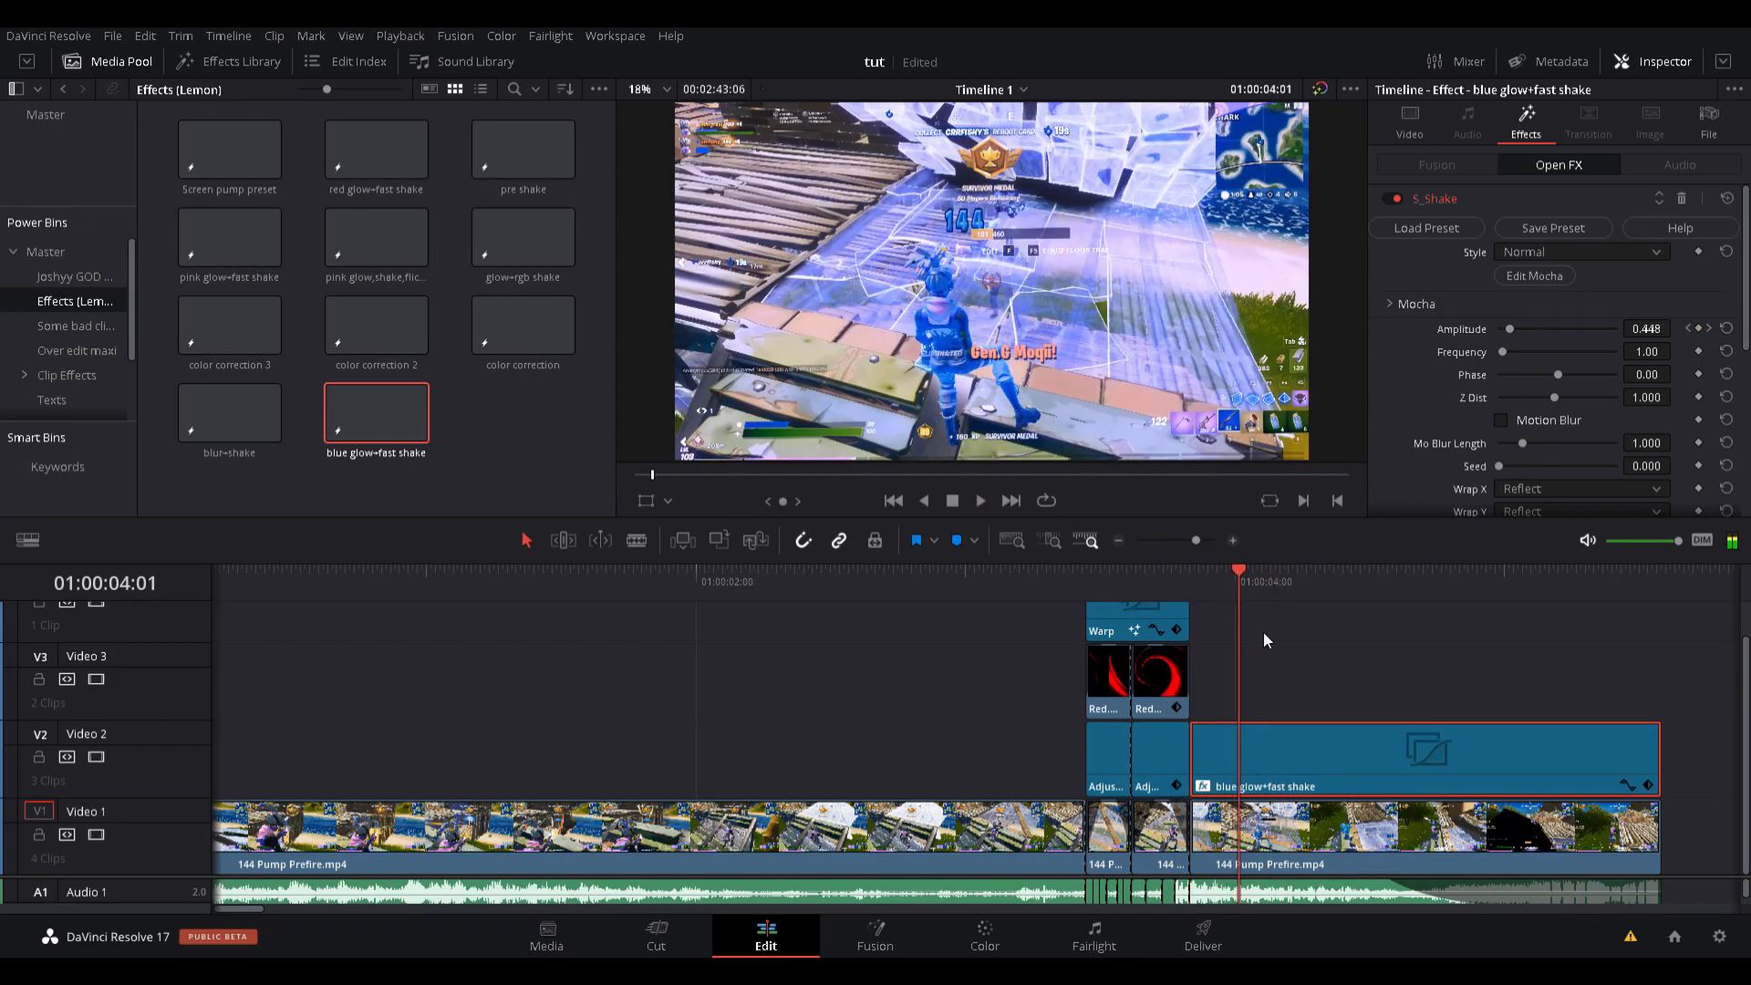
pyautogui.press('space')
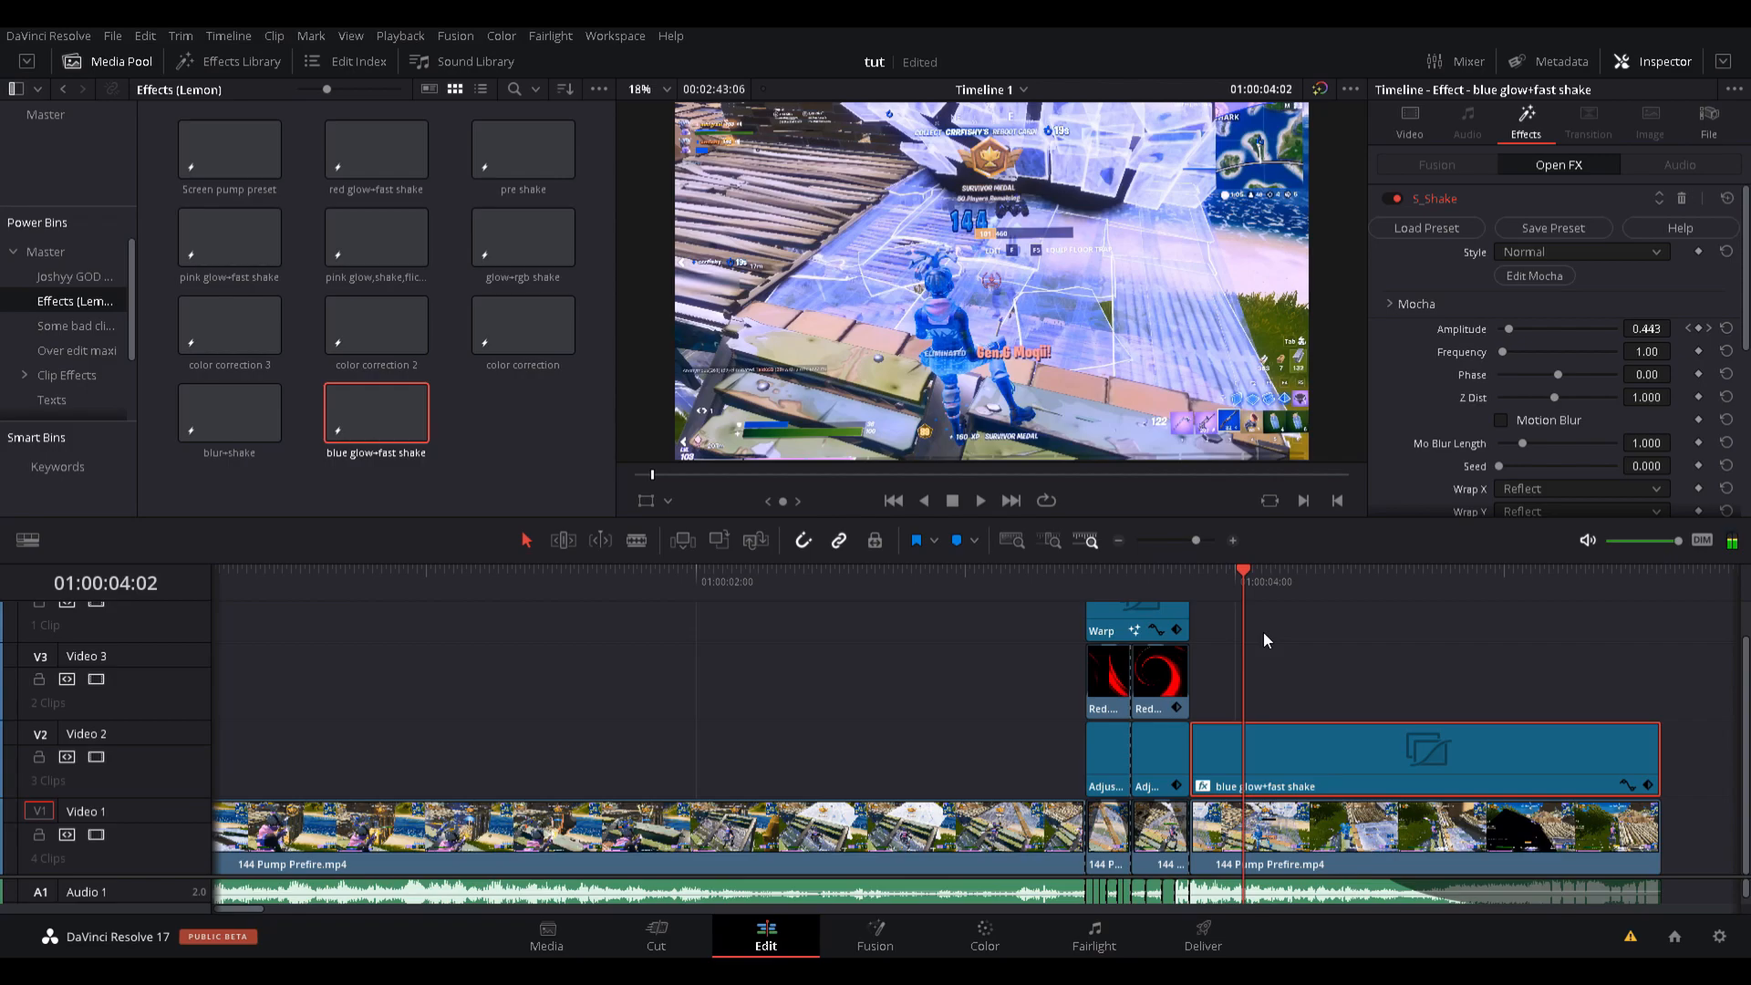
pyautogui.hotkey('ctrl', 's')
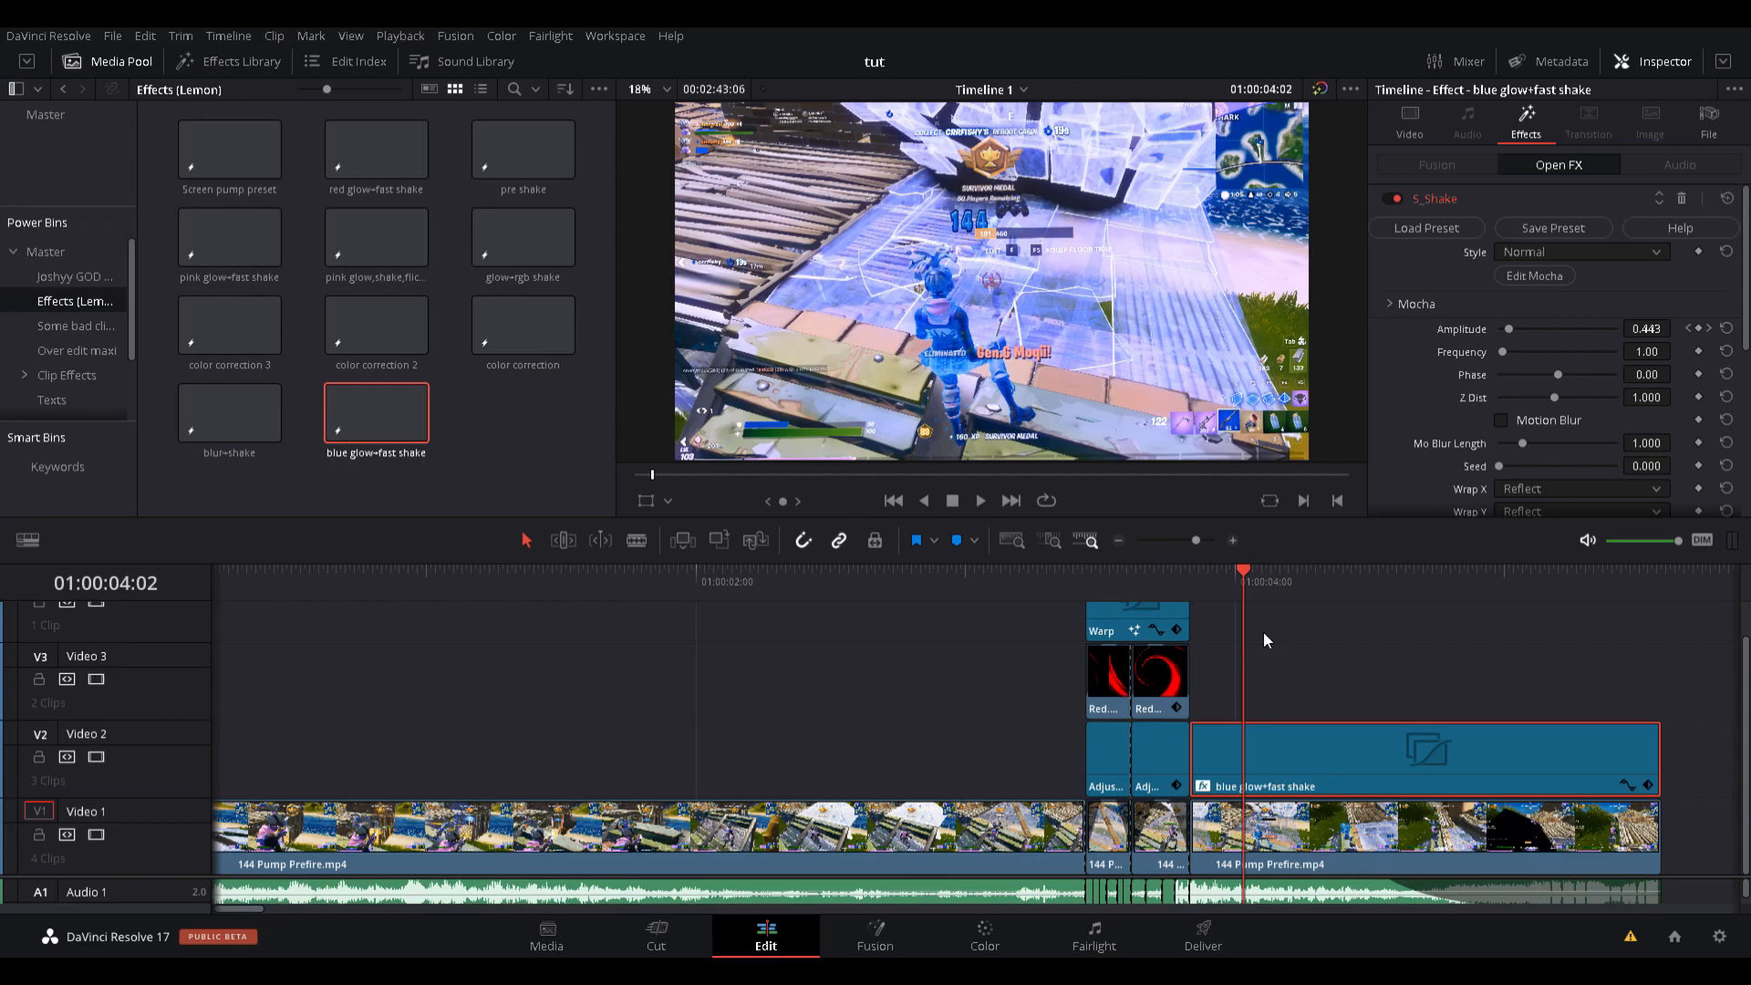